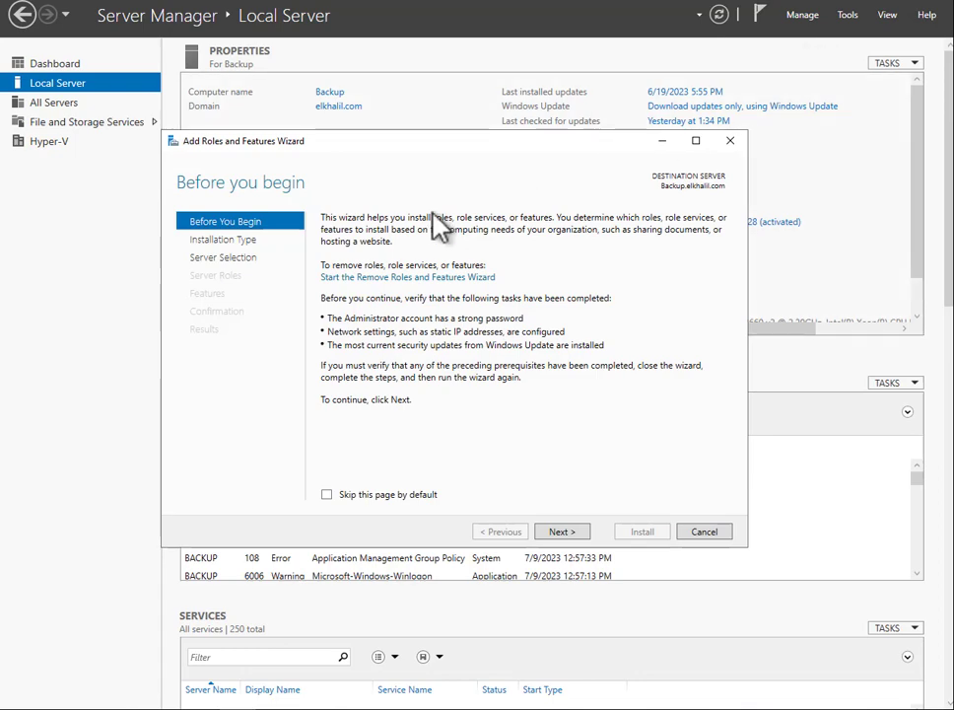
Select the Windows Server Update Services role for Backup.elkhalil.com, adding its required features and management tools.
left_click(232, 257)
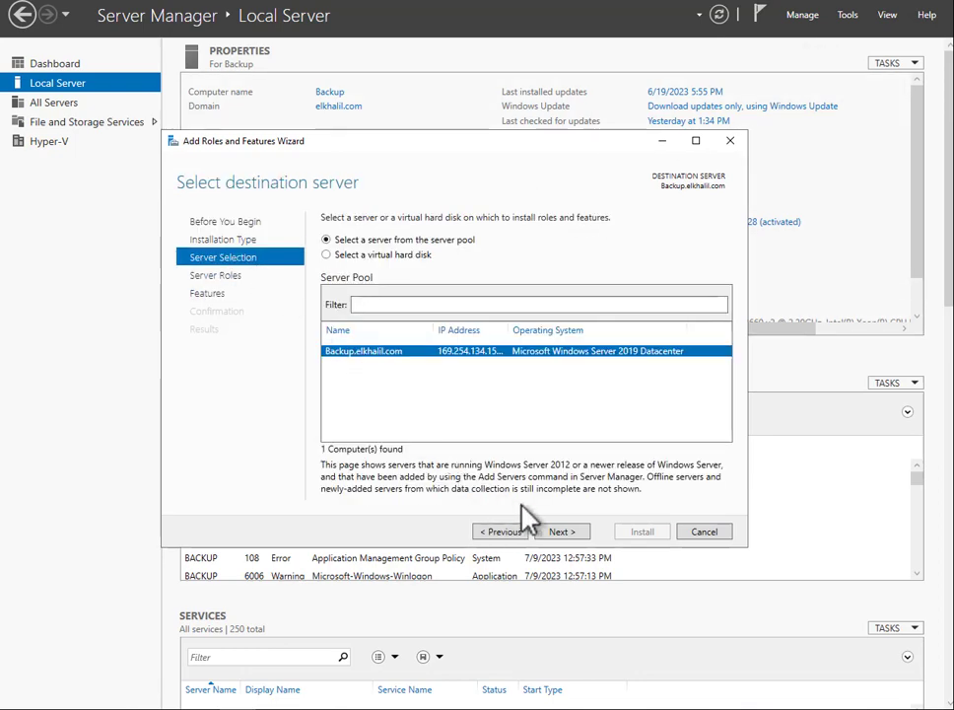
left_click(560, 532)
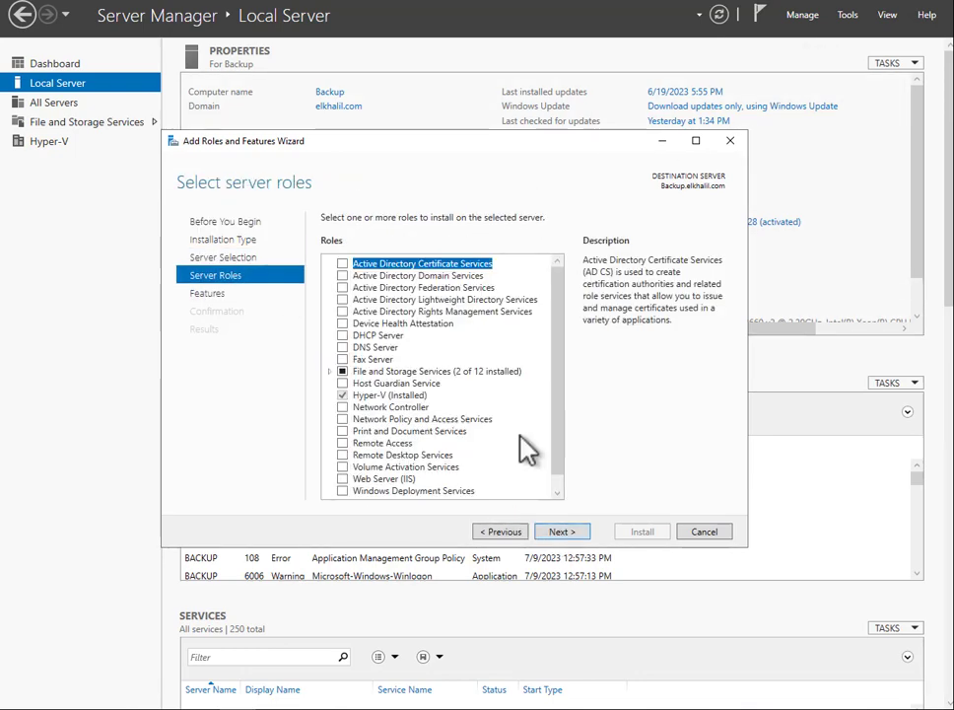
scroll(511, 400, "down", 1)
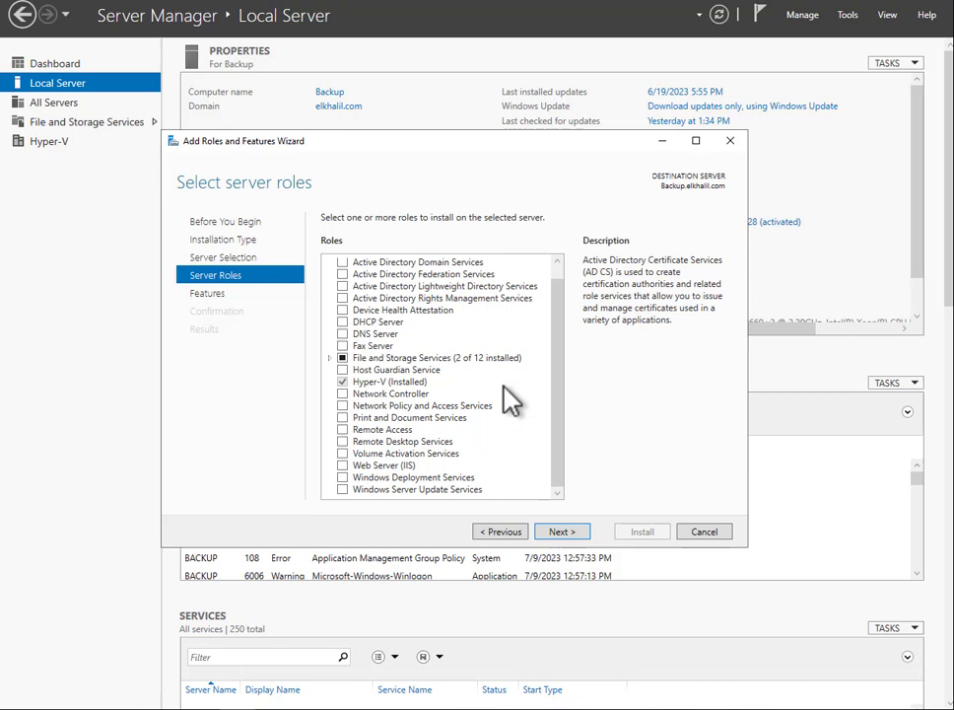
left_click(416, 490)
left_click(342, 489)
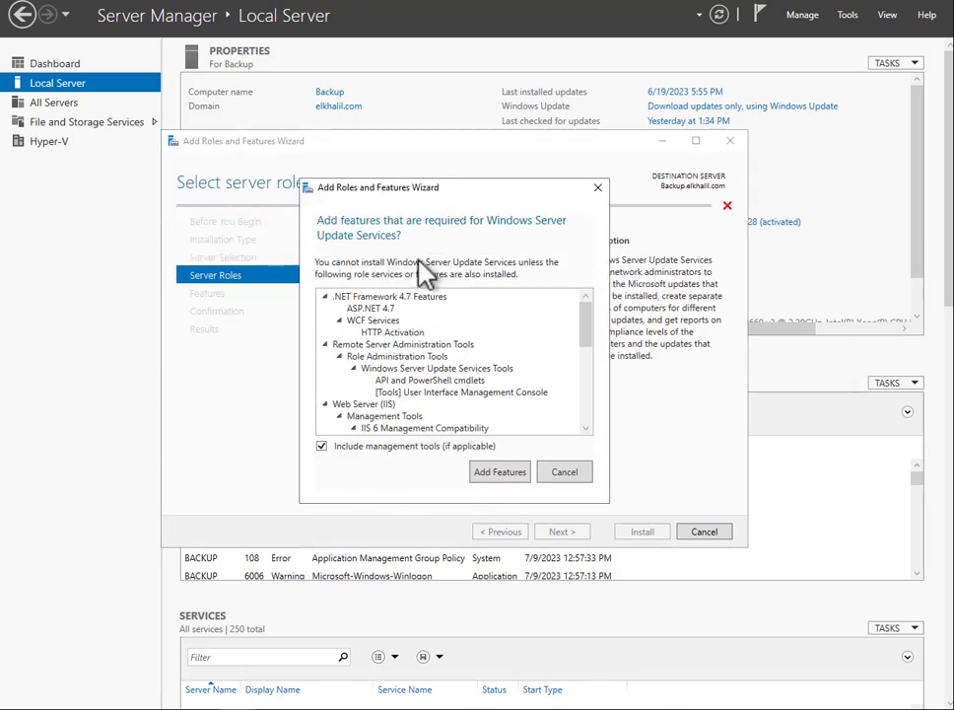
left_click(500, 472)
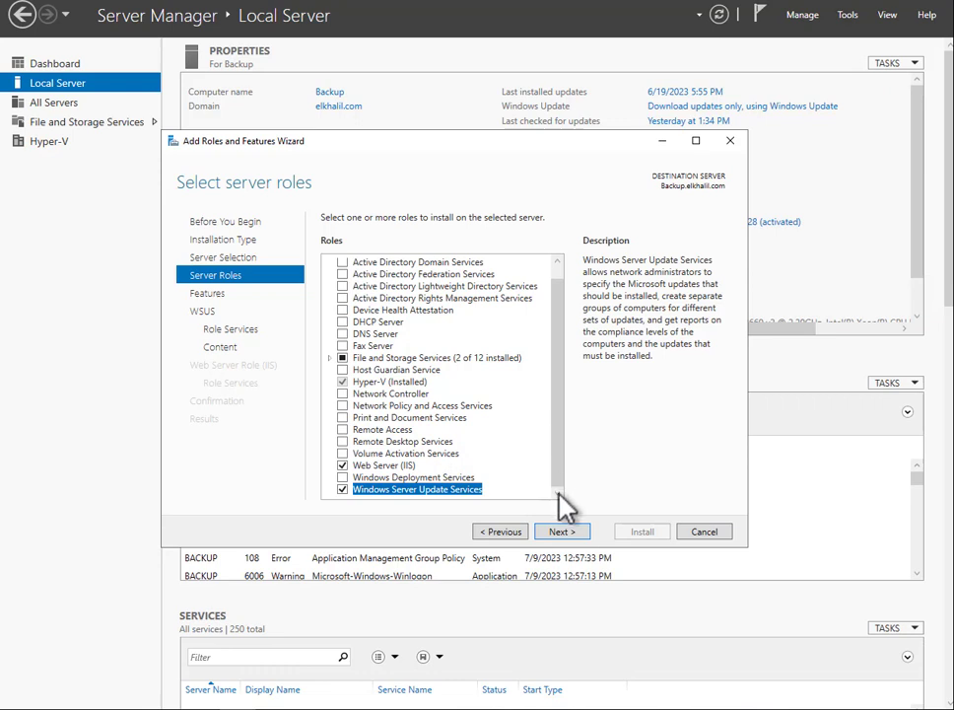
left_click(558, 531)
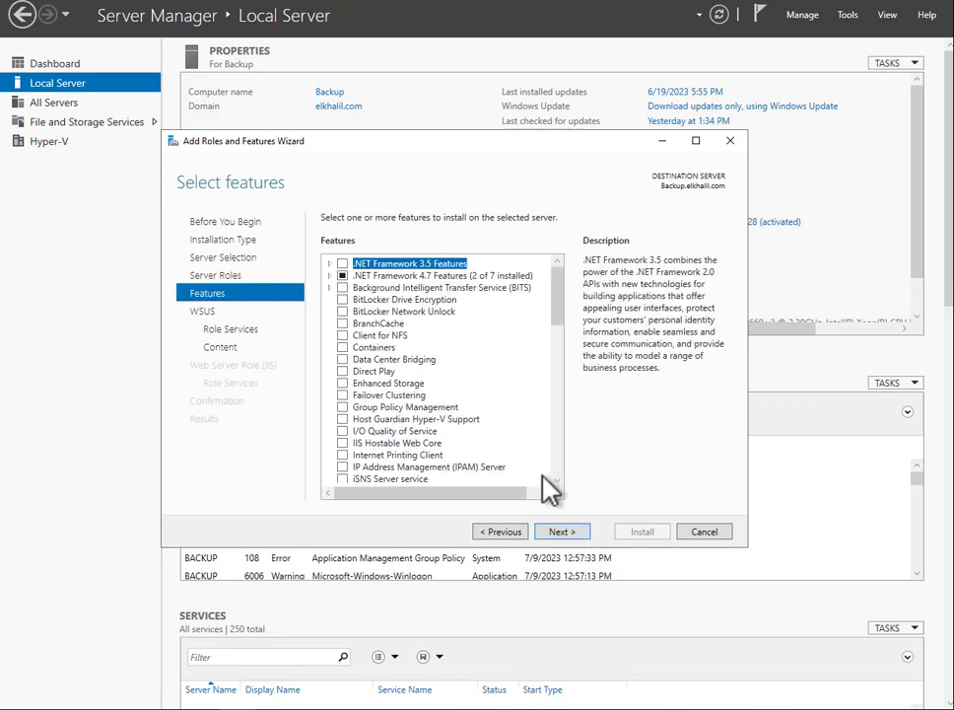
Review and accept the preselected features, keeping WID Connectivity and WSUS Services as the role services.
scroll(549, 488, "down", 11)
scroll(544, 475, "down", 3)
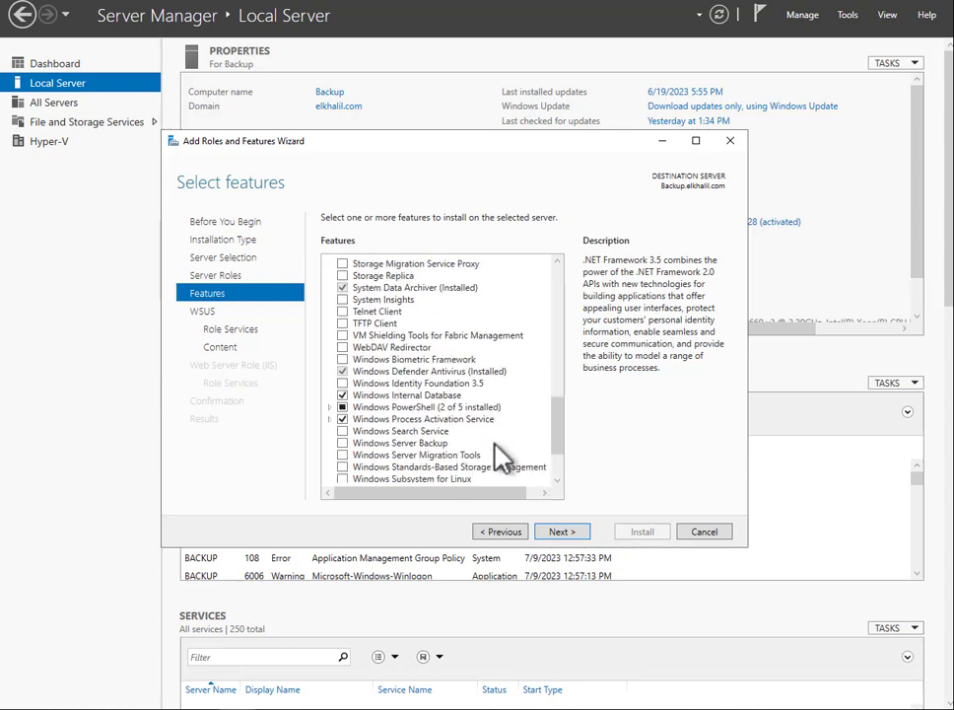
scroll(494, 443, "down", 2)
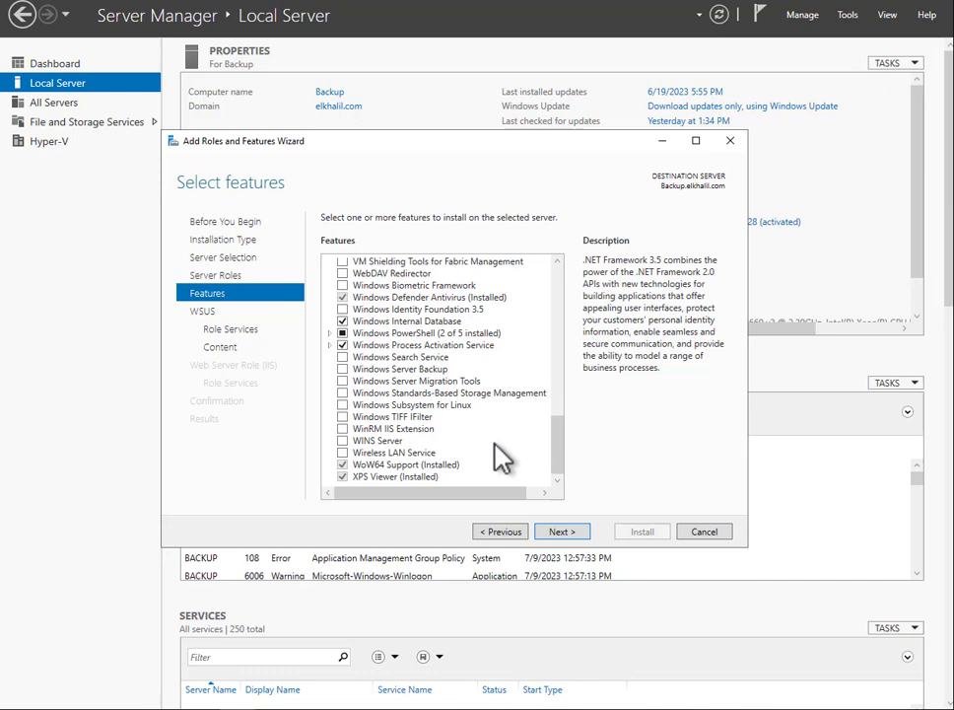
scroll(503, 455, "up", 2)
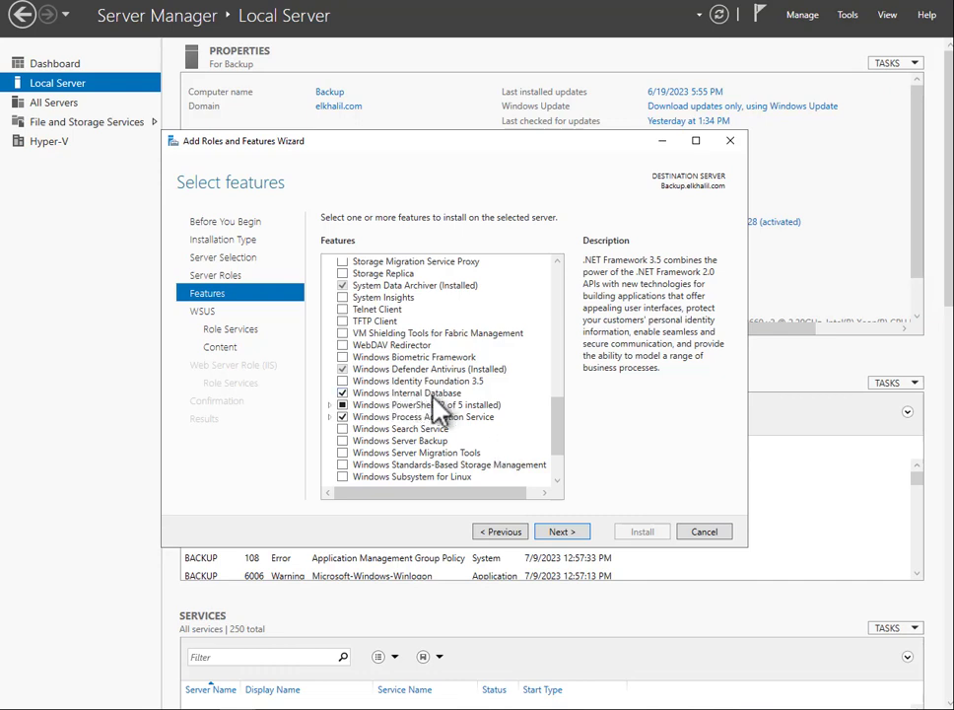
left_click(559, 531)
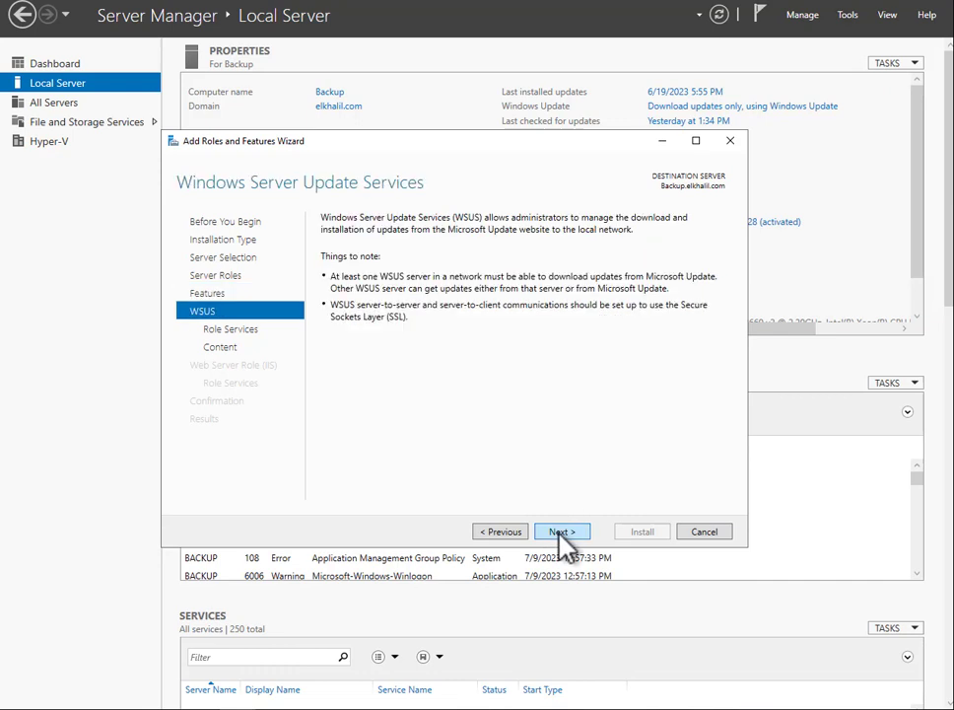
left_click(560, 532)
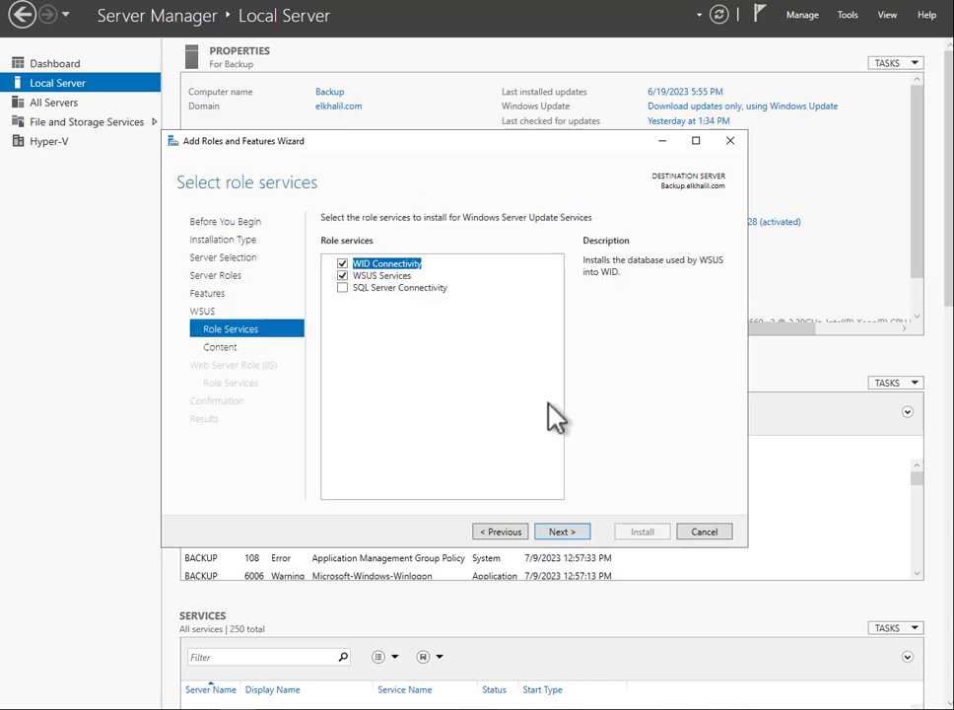
left_click(558, 535)
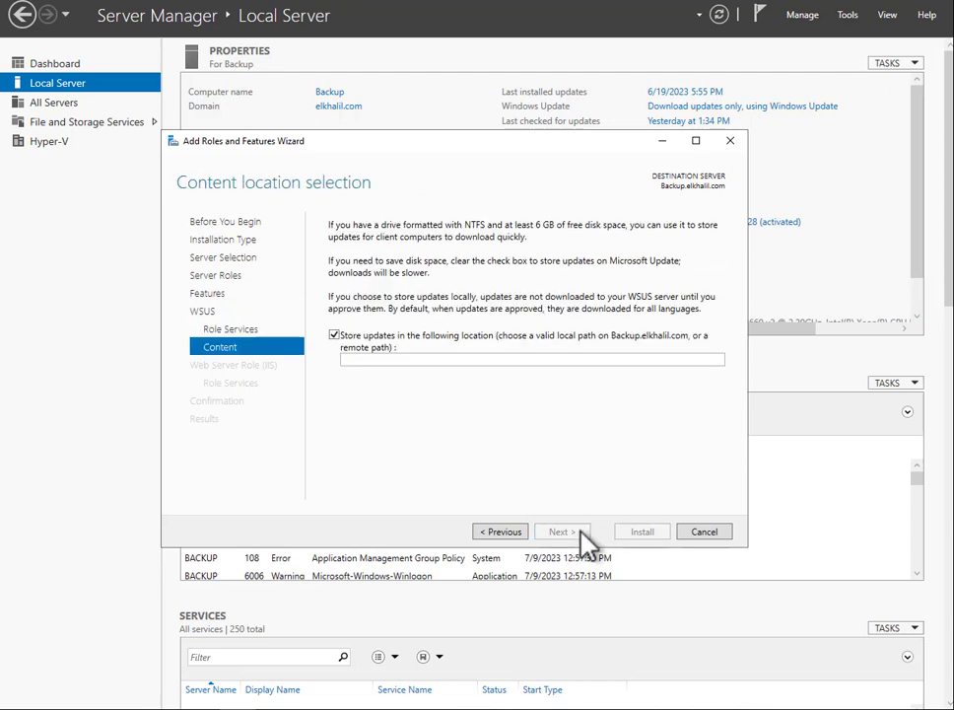
Store the updates locally in e:\wsus and confirm the content location.
left_click(558, 361)
type("e:\\")
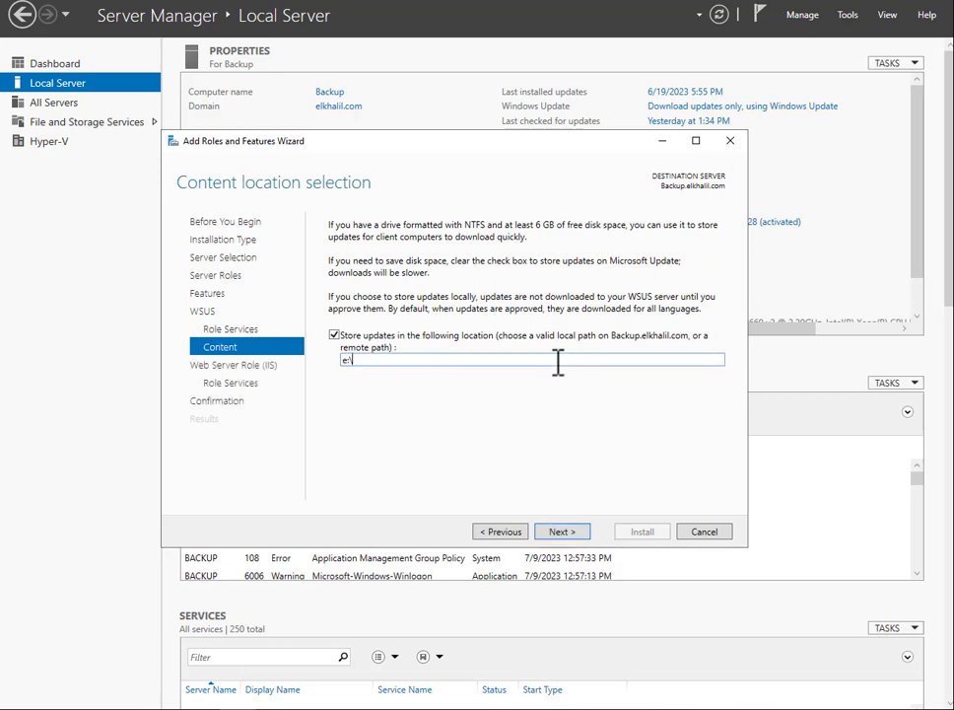
type("wsus")
left_click(588, 535)
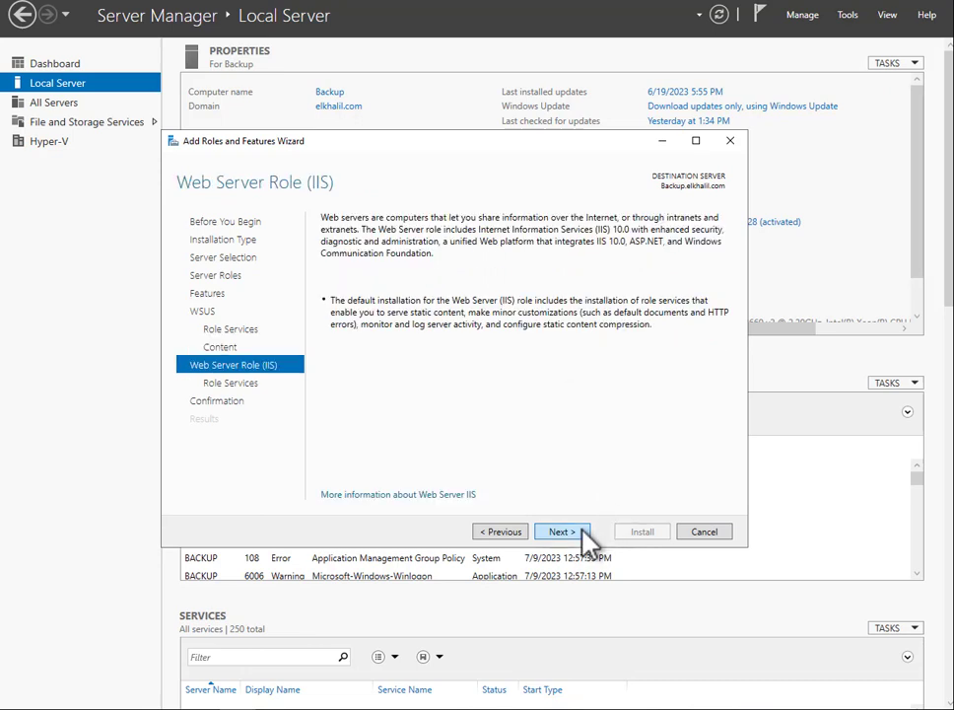
Install the selections with the default Web Server (IIS) role services and launch the WSUS post-installation tasks.
left_click(559, 531)
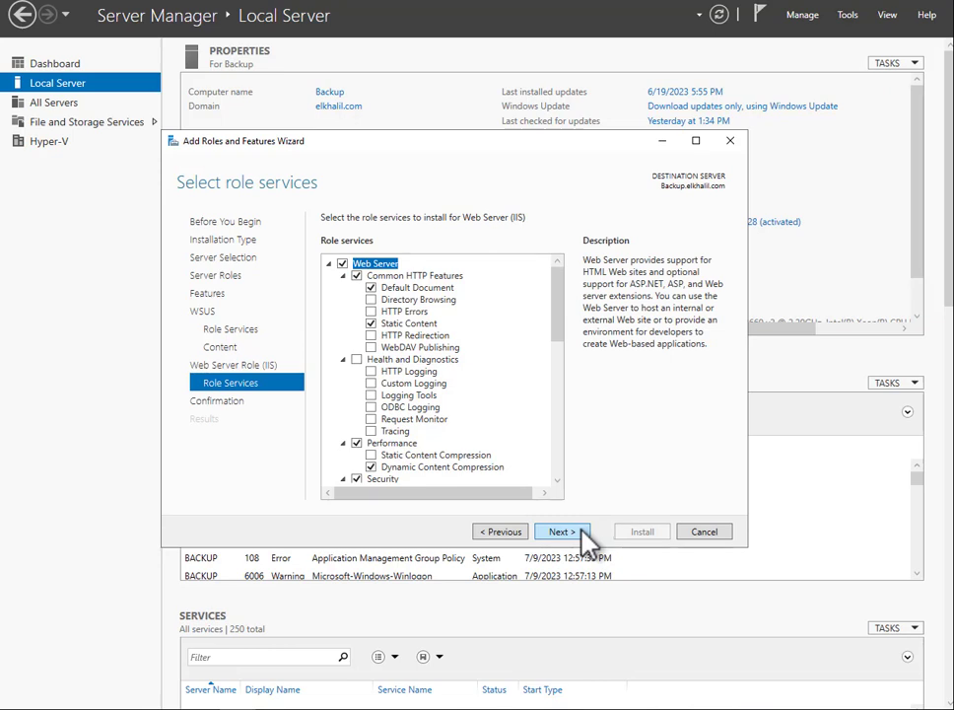
left_click(582, 527)
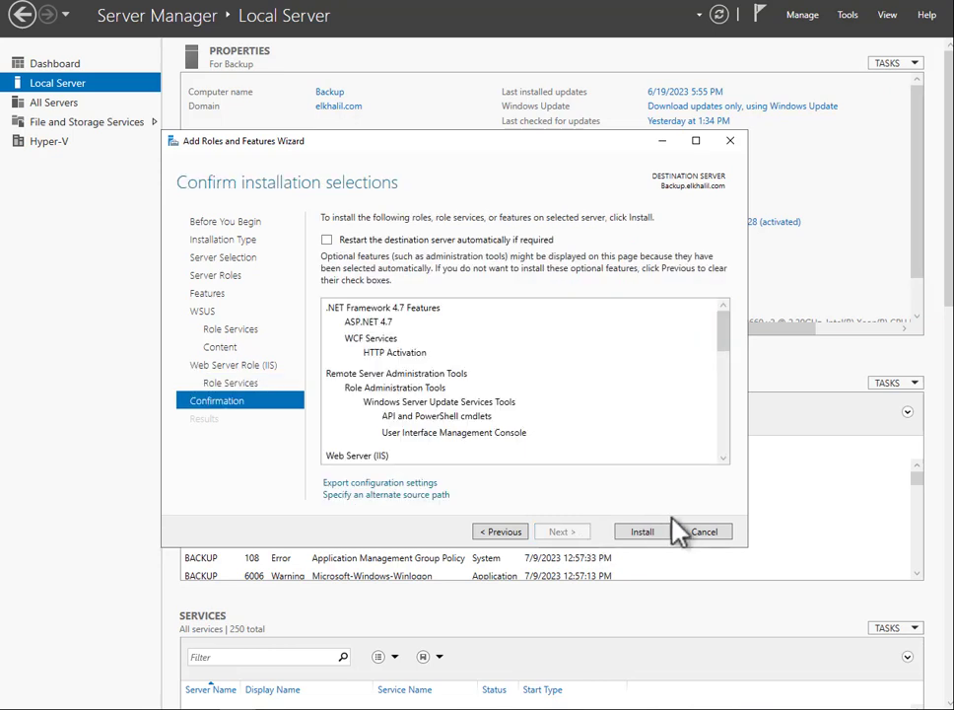
left_click(643, 531)
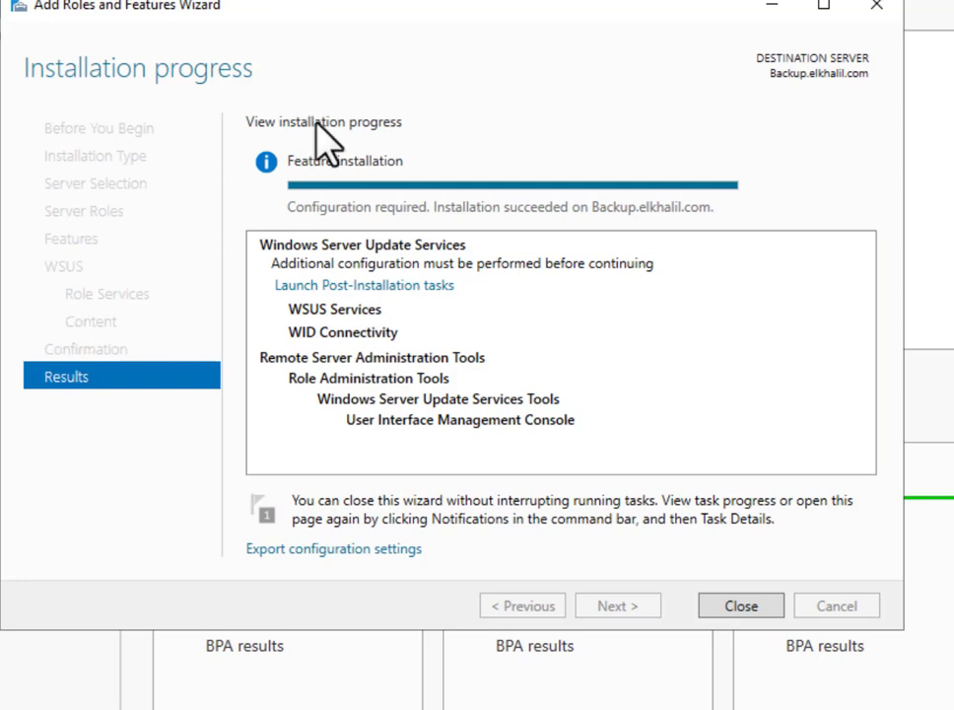
left_click(411, 285)
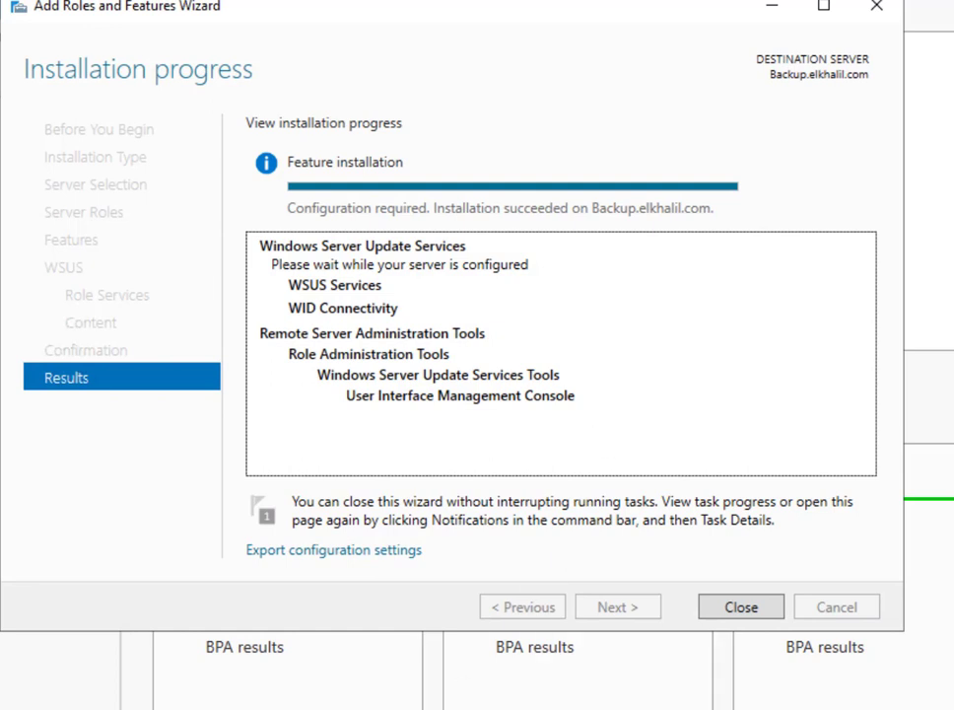
In File Explorer, inspect the contents of the UpdateServicesPackages and WsusContent folders in E:\Wsus.
key("alt+Tab")
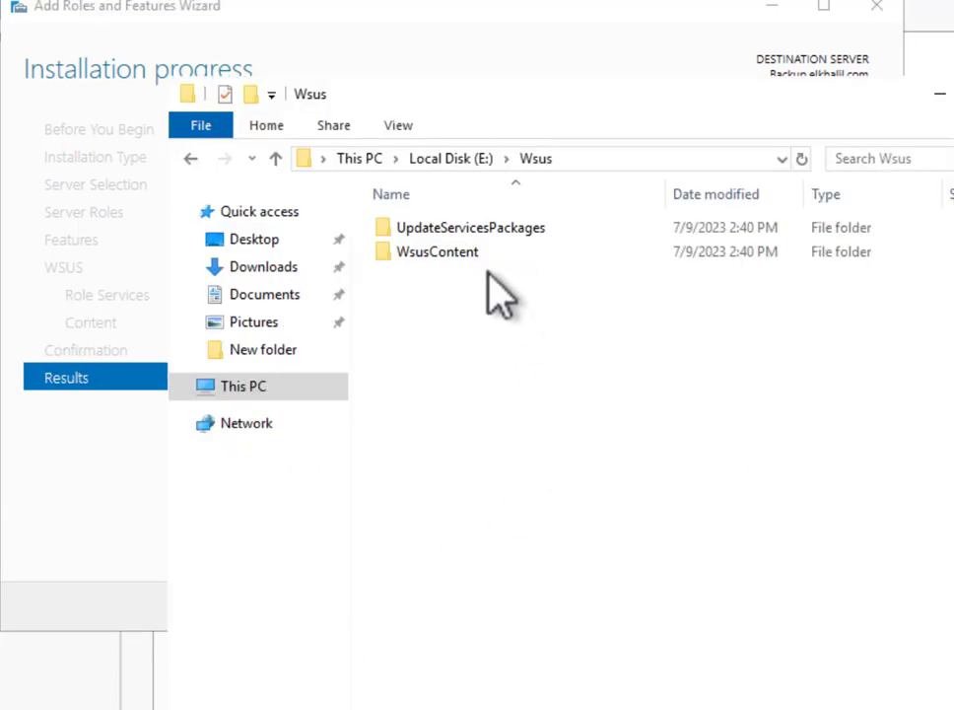
double_click(488, 230)
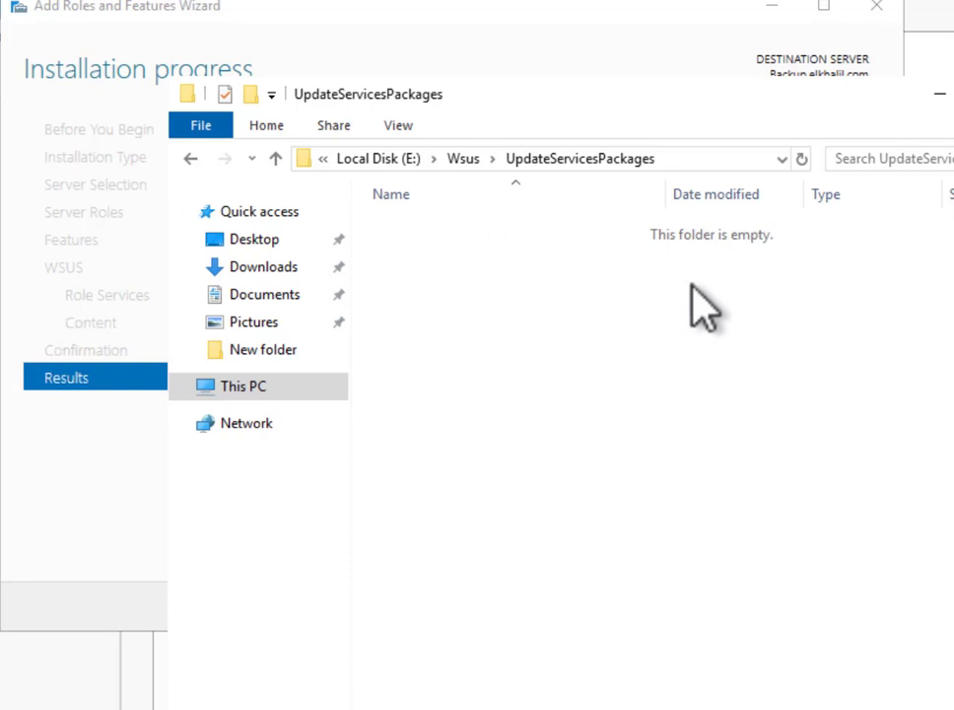
left_click(275, 159)
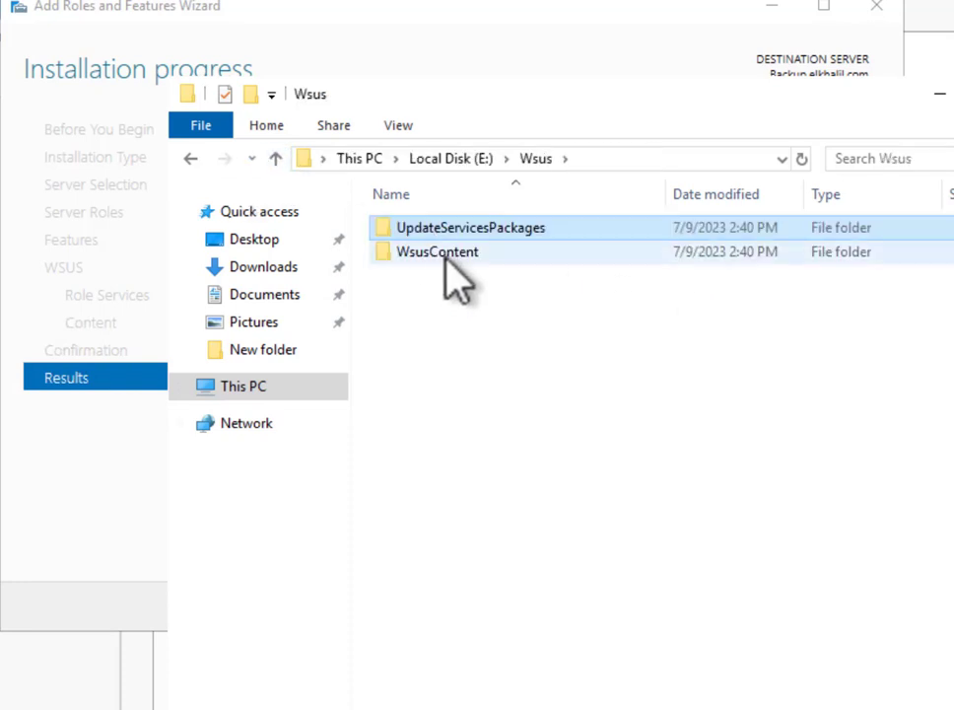
double_click(446, 256)
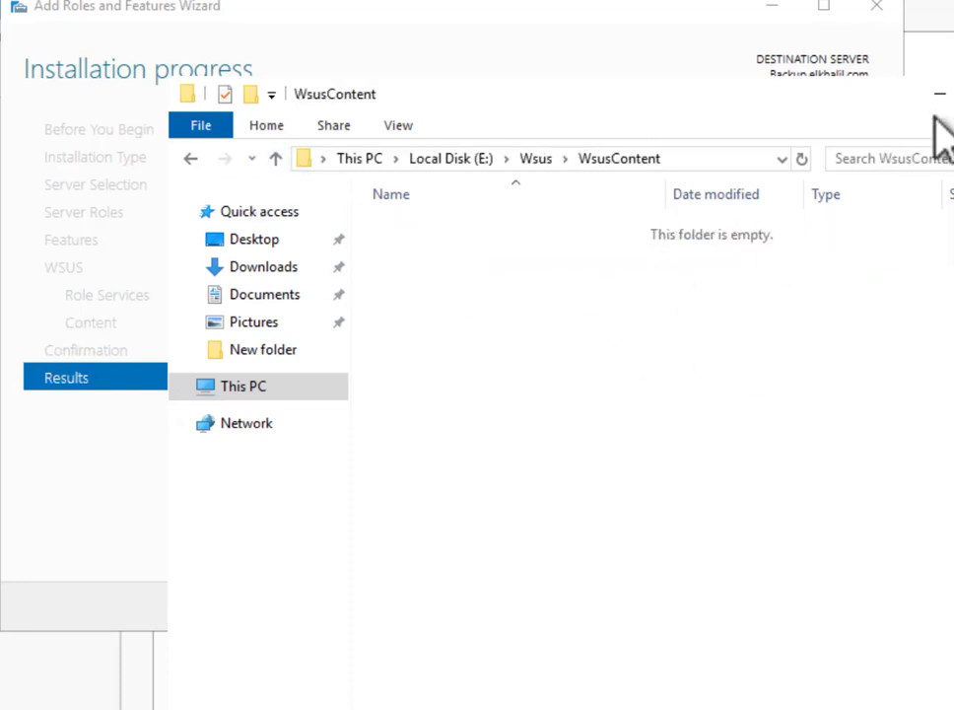
left_click(275, 159)
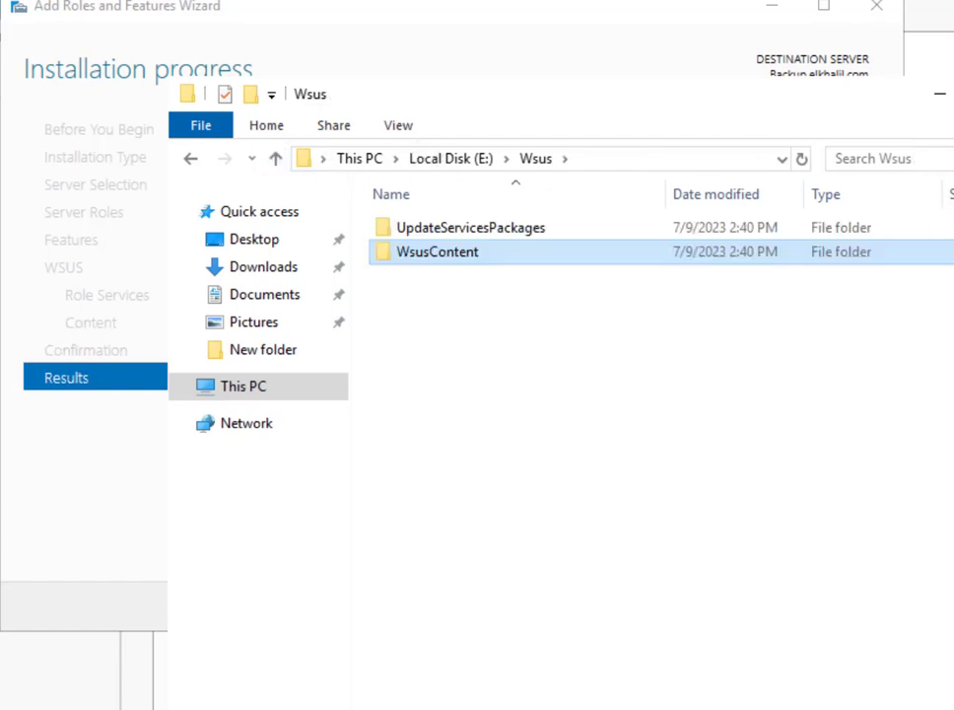
Return to Server Manager and check the notifications for the post-deployment configuration status.
left_click(706, 71)
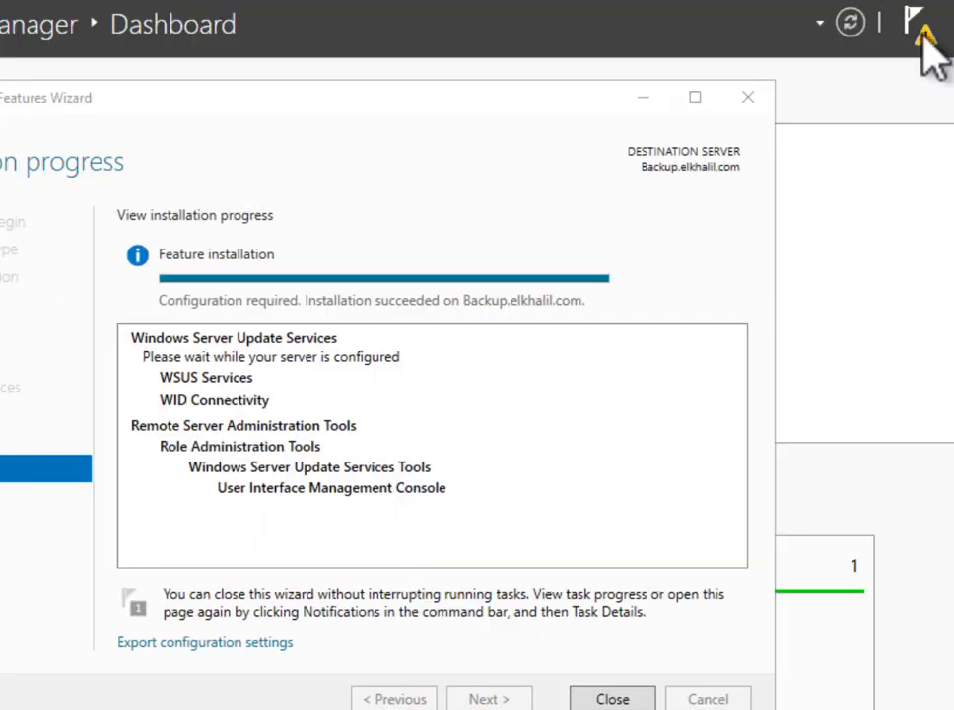
left_click(917, 28)
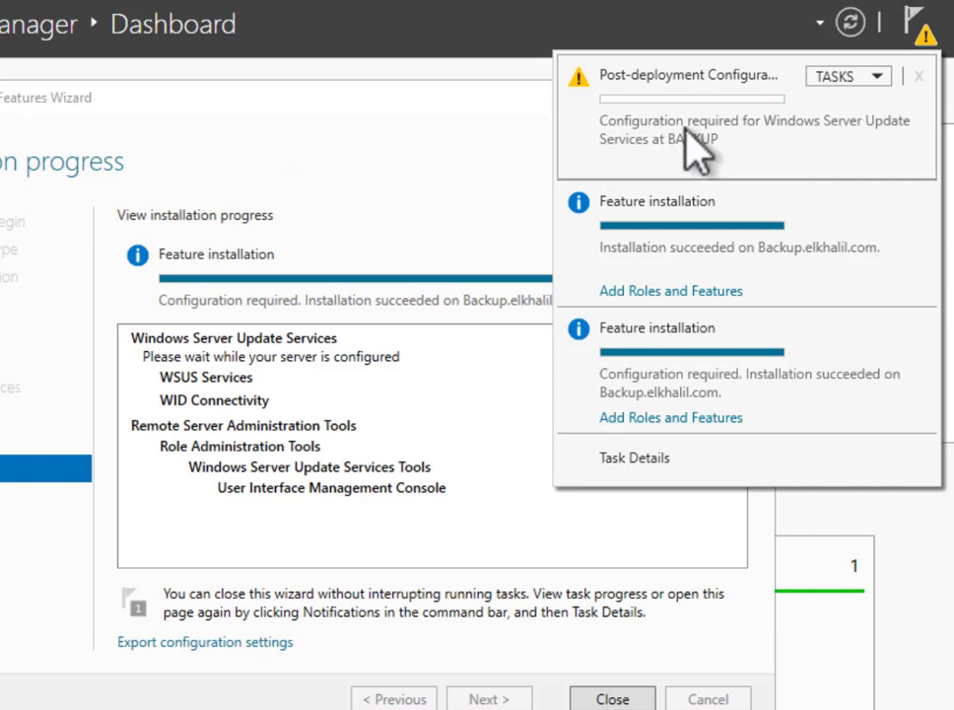
left_click(921, 28)
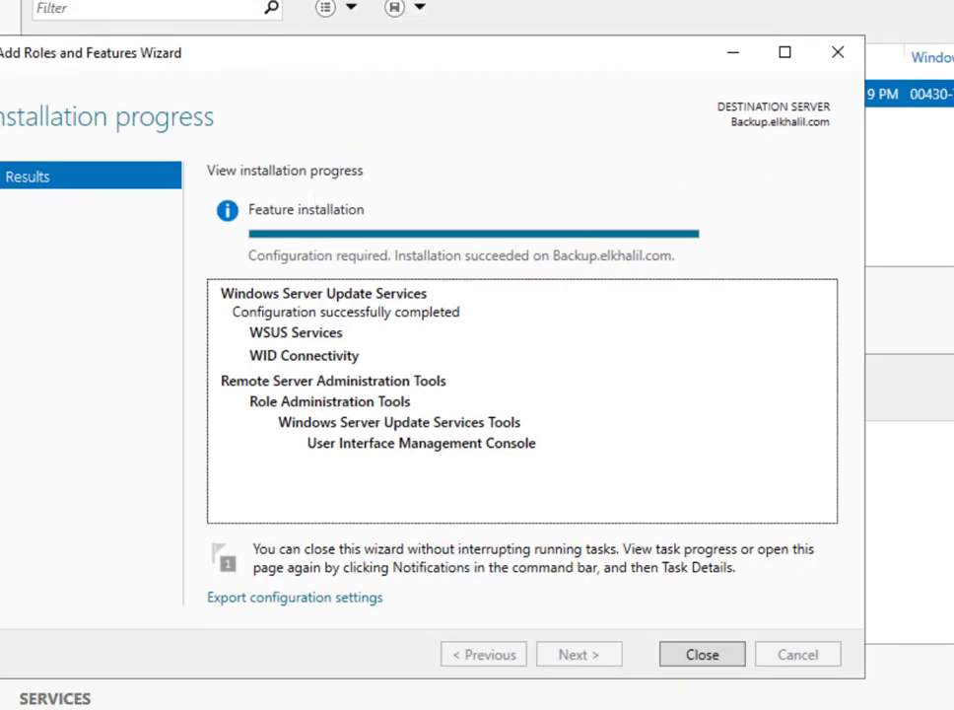
Close the finished Add Roles and Features Wizard and open Windows Server Update Services.
left_click(711, 659)
left_click(694, 34)
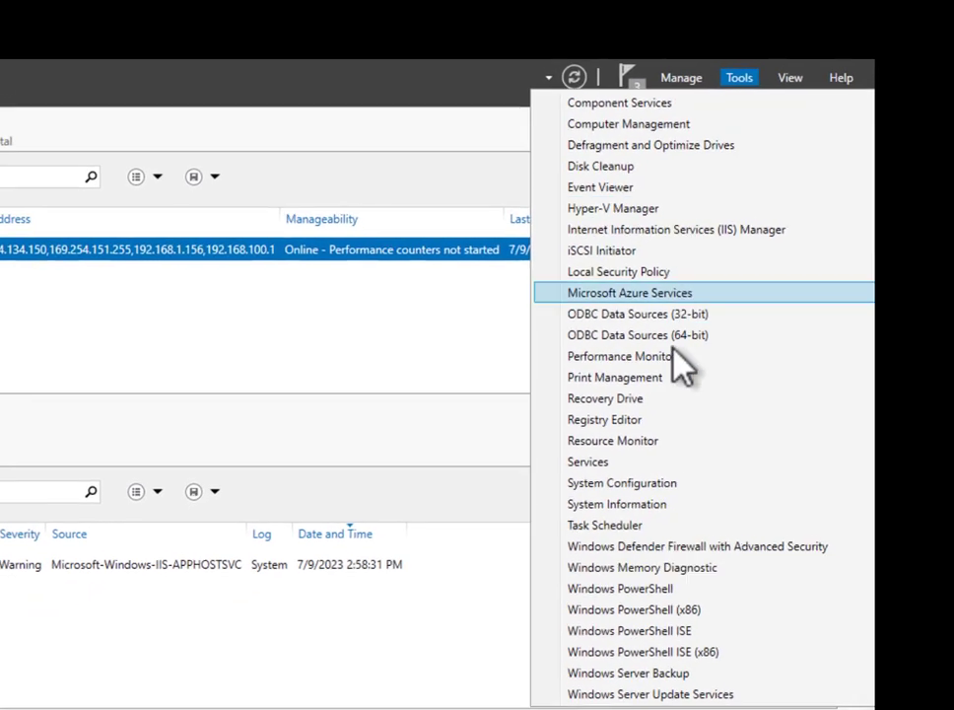
left_click(670, 693)
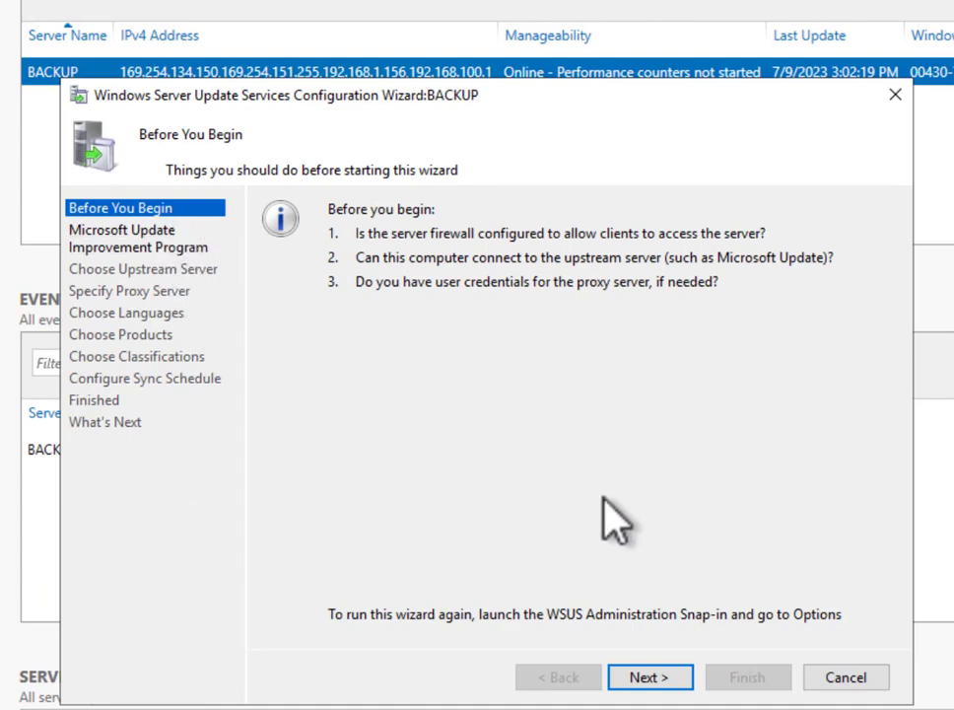
In the WSUS configuration wizard, opt out of the Microsoft Update Improvement Program.
left_click(668, 684)
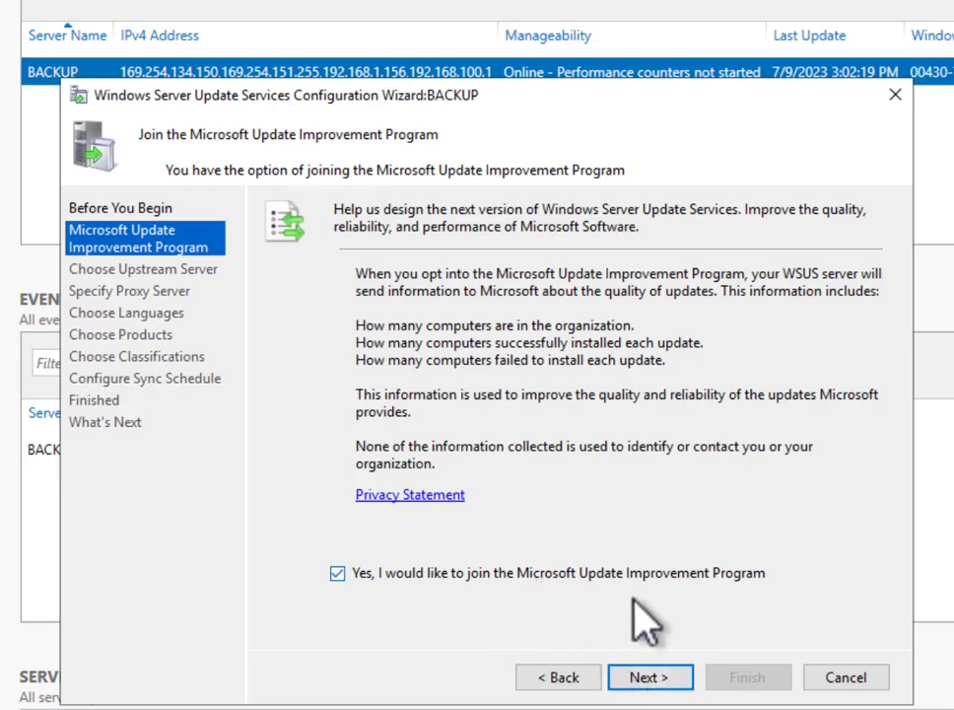
left_click(609, 578)
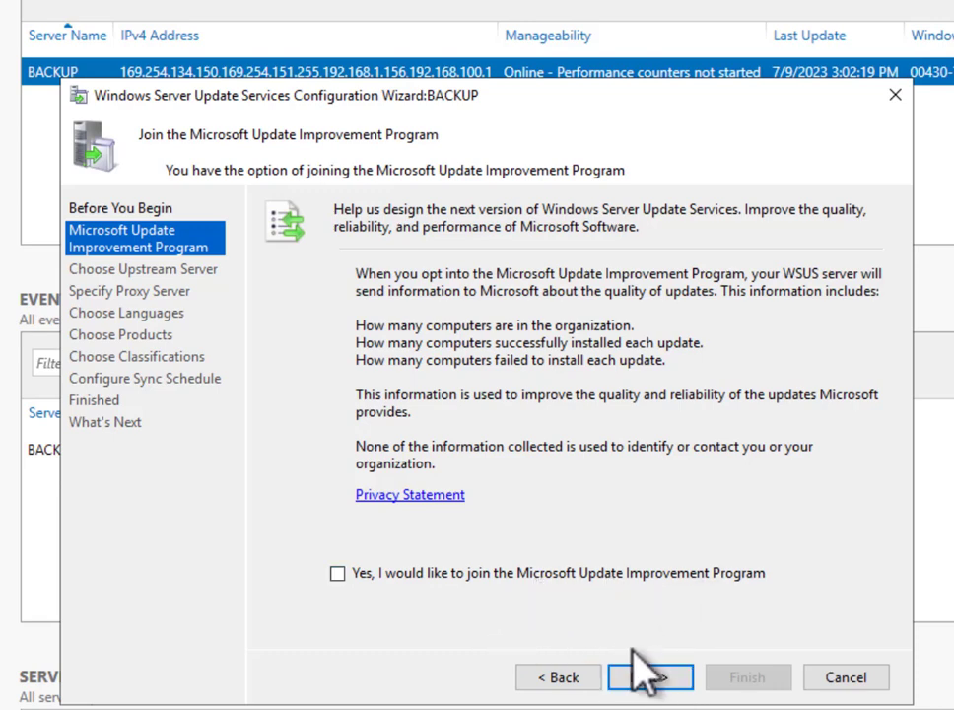
left_click(646, 678)
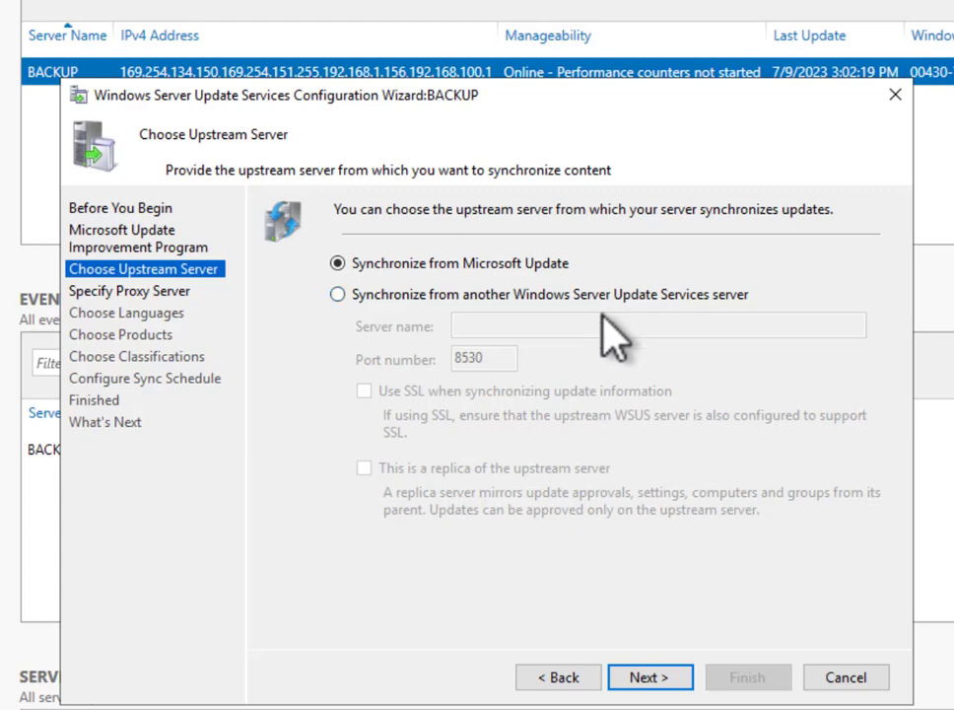
Keep synchronization from Microsoft Update without a proxy server, connect to the upstream server and continue to the language selection.
left_click(670, 683)
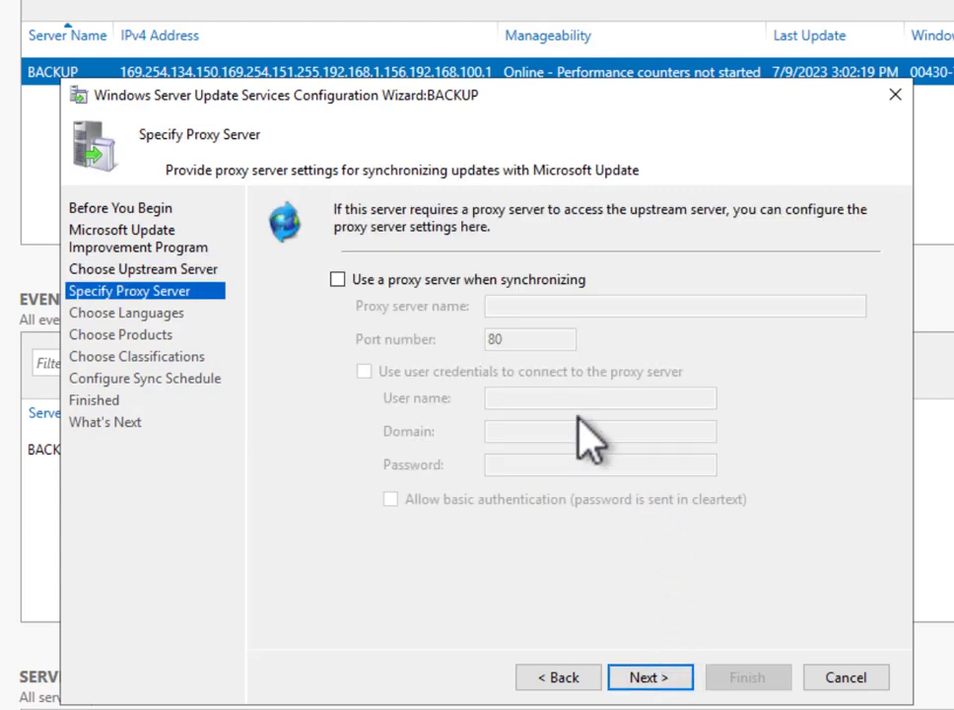
left_click(646, 677)
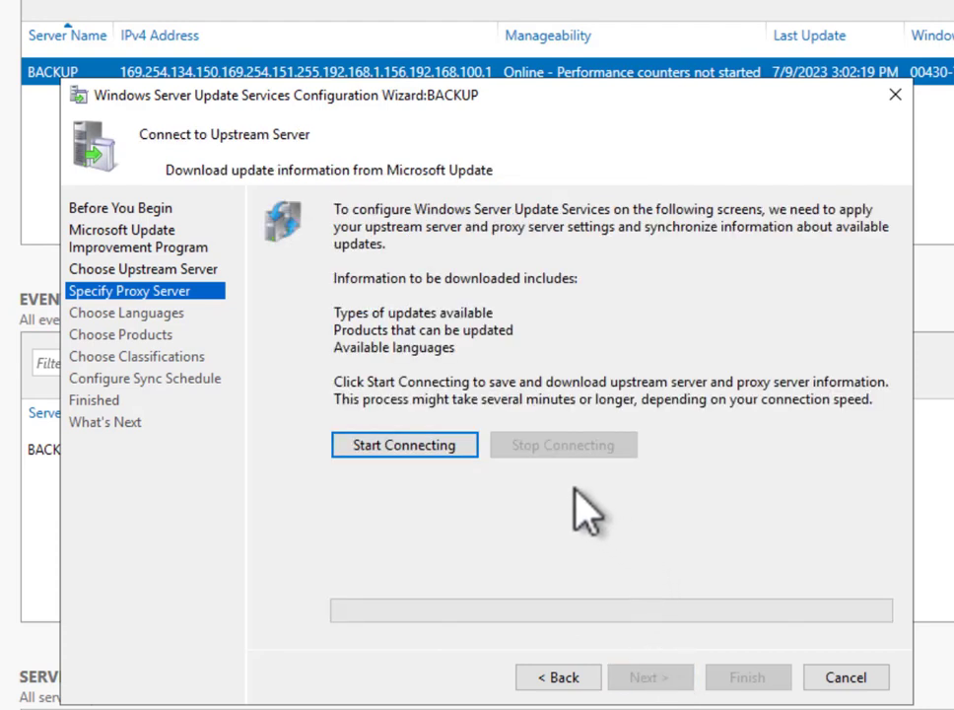
left_click(473, 449)
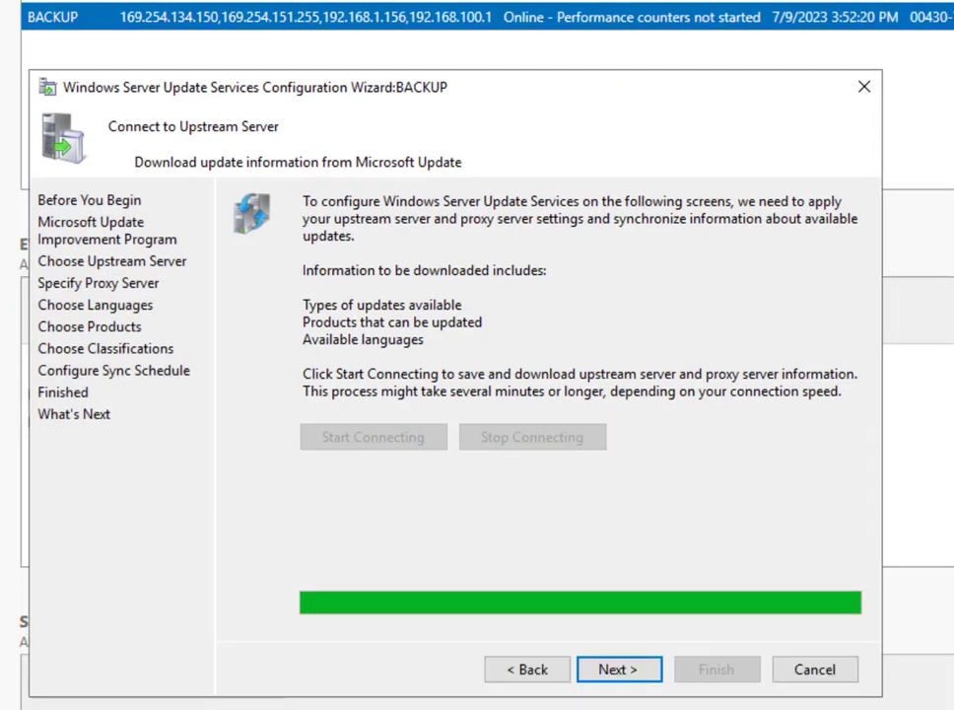
left_click(607, 665)
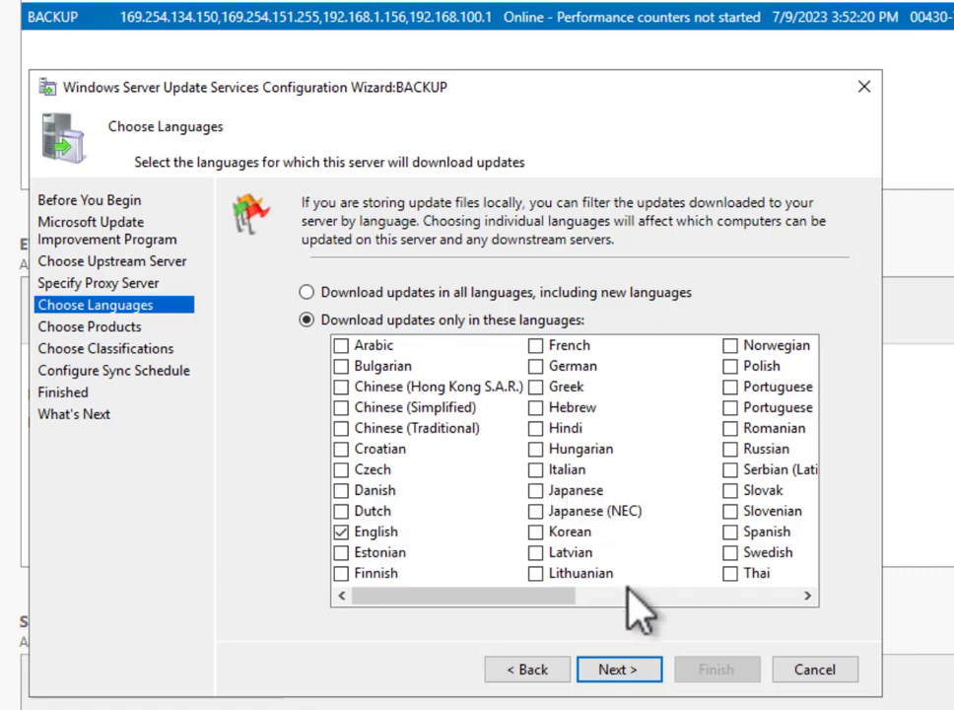
Keep English as the only update language and select .NET 5.0, .NET 6.0 and .NET 7.0 in the product list.
left_click(617, 670)
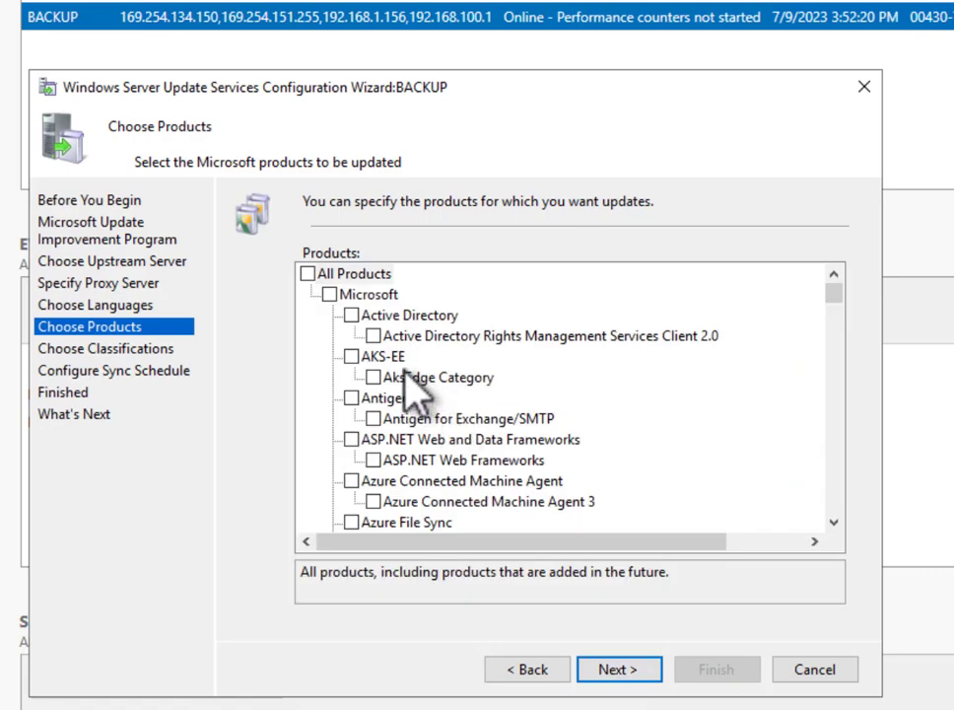
scroll(464, 400, "down", 4)
scroll(418, 363, "down", 10)
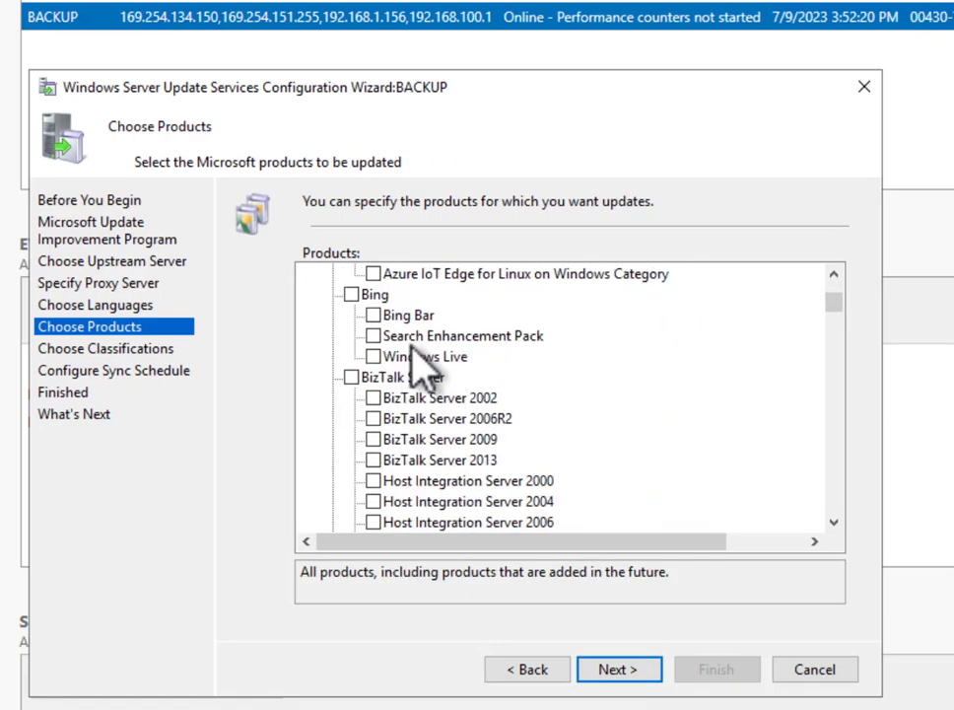
scroll(418, 363, "up", 2)
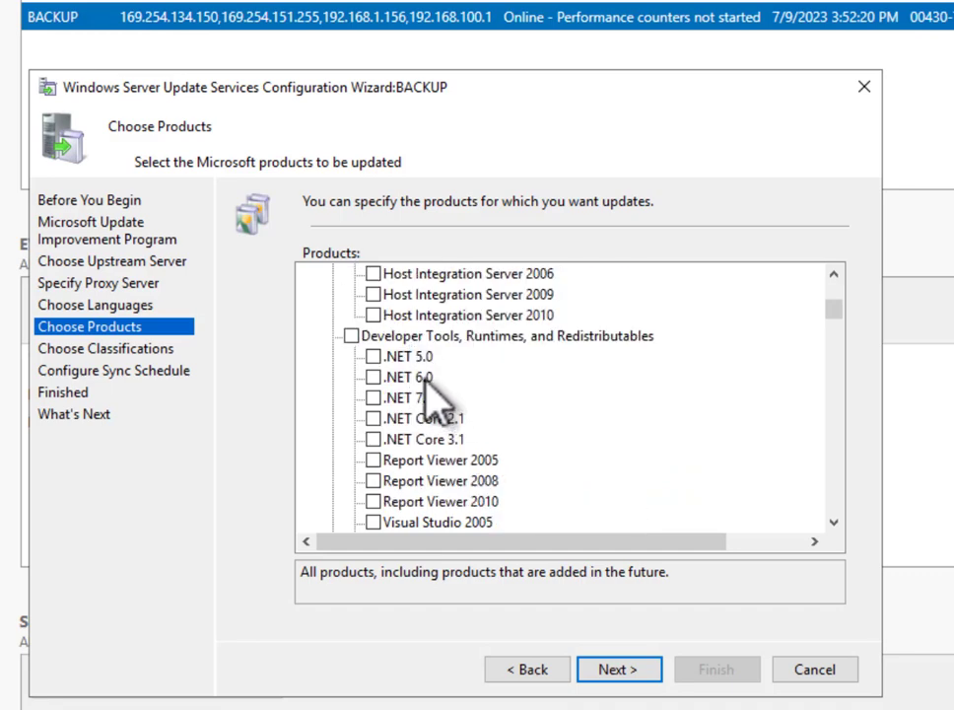
scroll(426, 382, "down", 2)
scroll(424, 382, "up", 5)
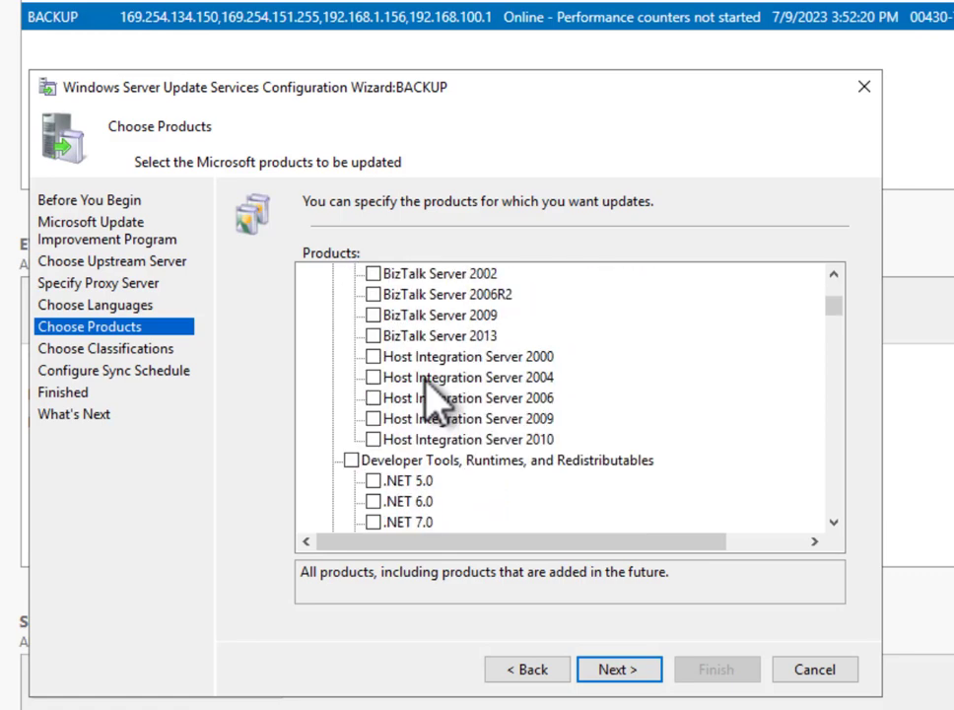
left_click(376, 479)
left_click(375, 501)
left_click(374, 522)
Examine the products selected under the Windows category, through to the end of the product list.
scroll(471, 424, "down", 10)
scroll(471, 424, "down", 2)
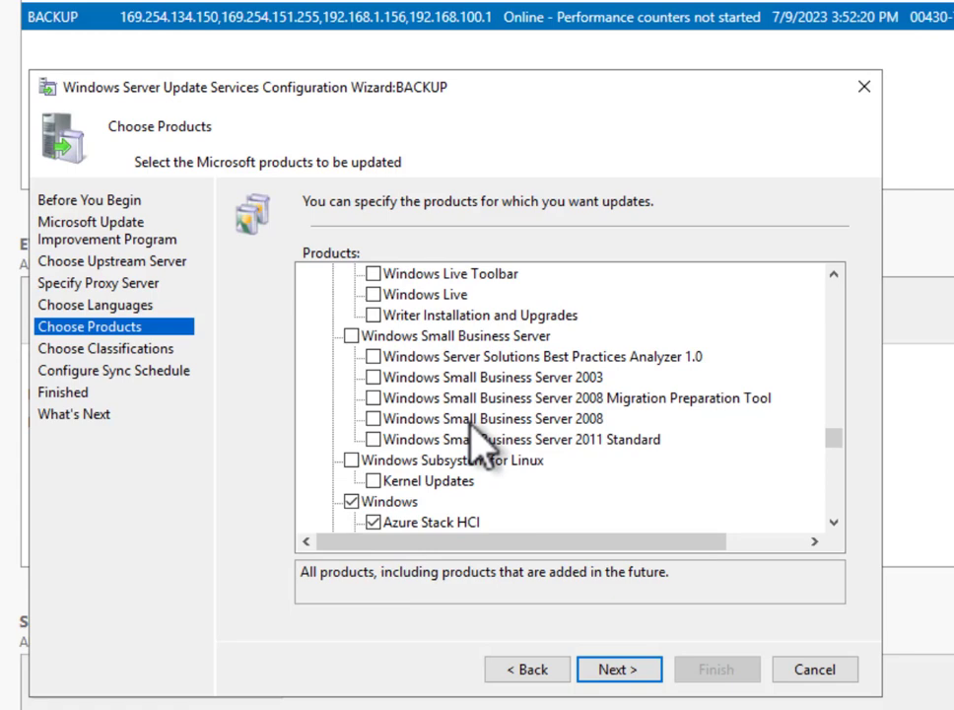
scroll(473, 426, "down", 1)
scroll(473, 441, "down", 2)
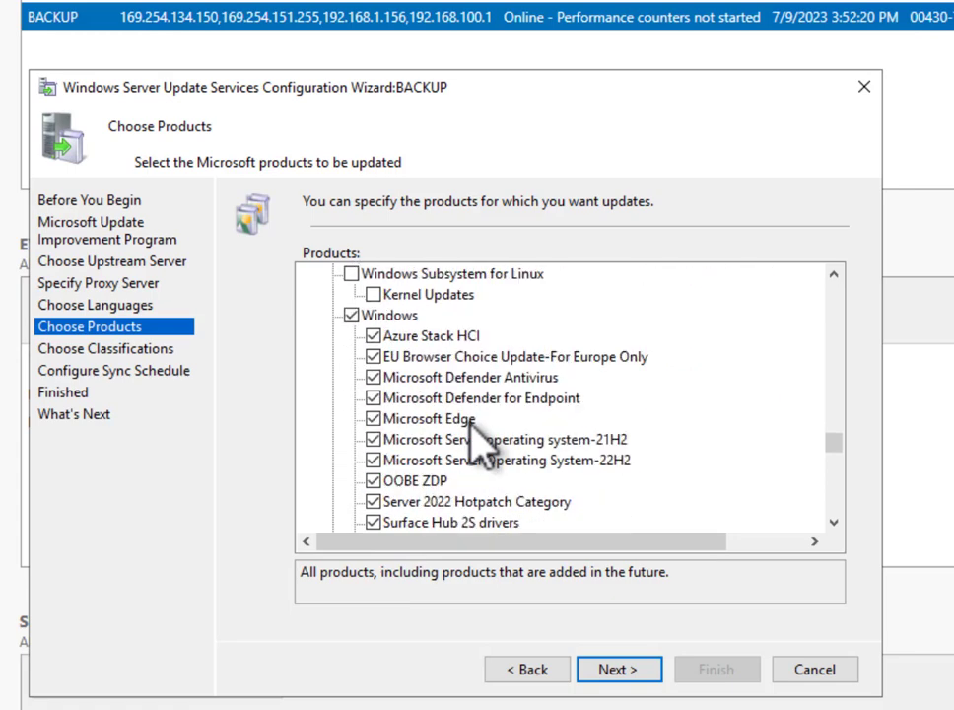
scroll(472, 434, "down", 9)
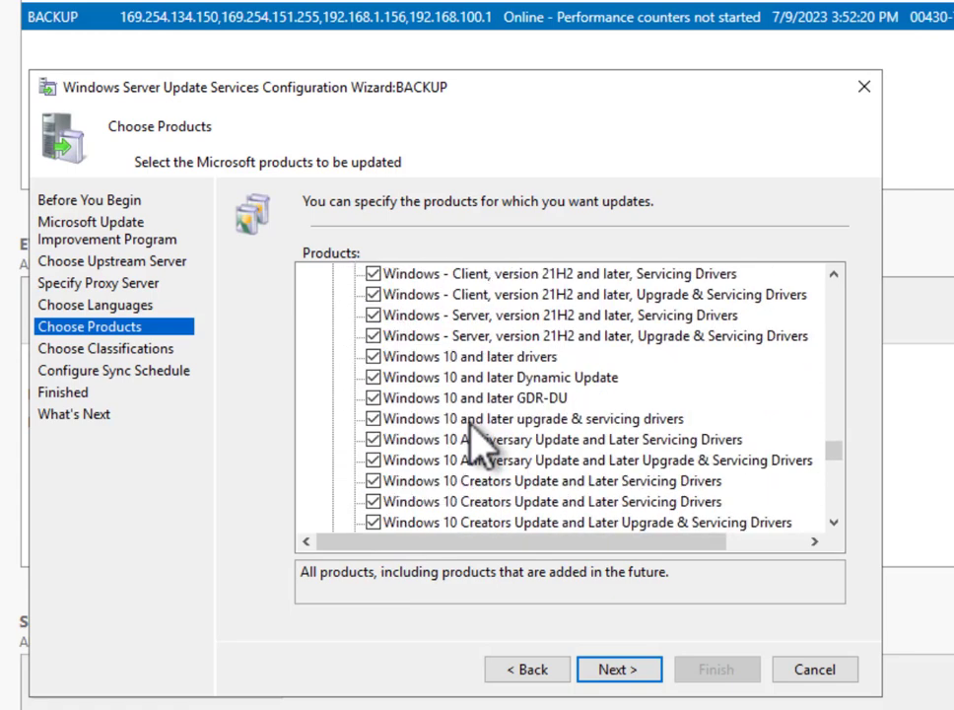
scroll(473, 434, "down", 12)
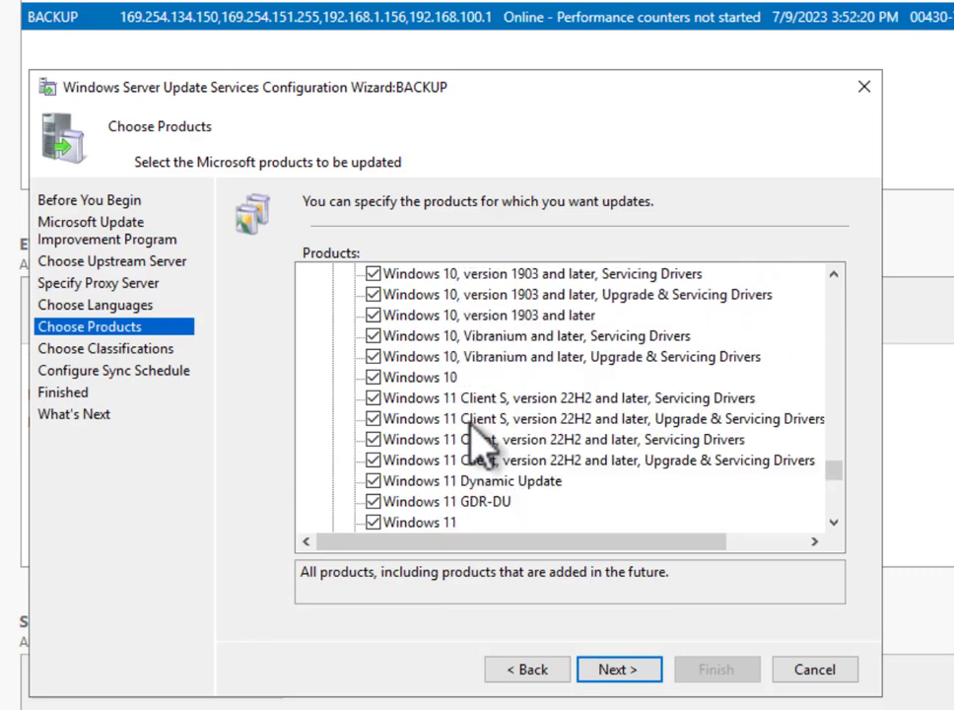
scroll(474, 441, "up", 6)
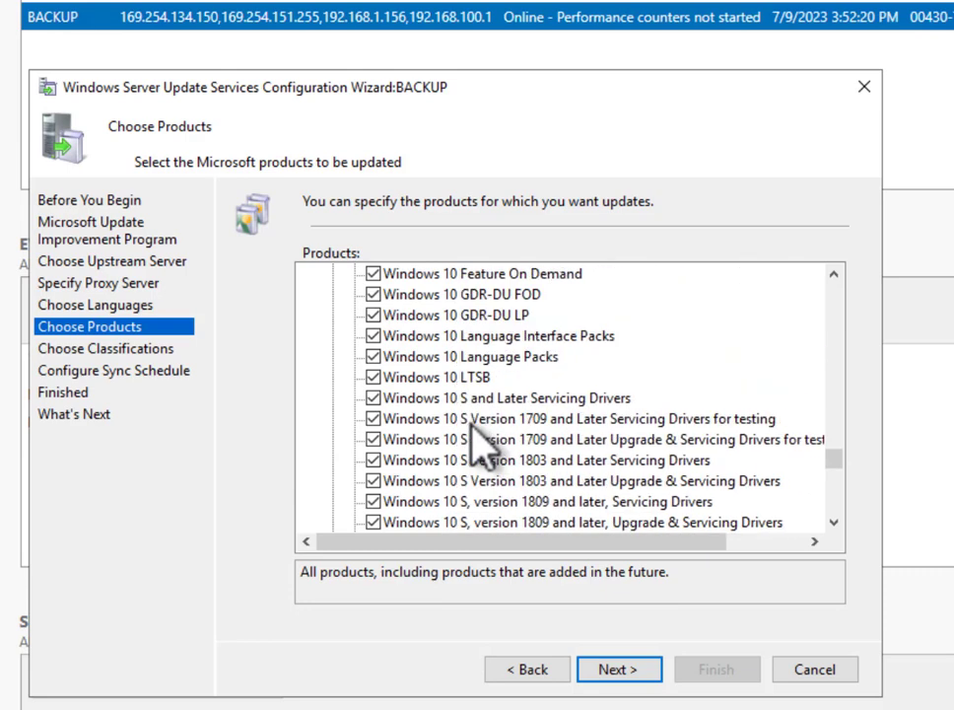
scroll(473, 440, "up", 3)
scroll(471, 422, "up", 3)
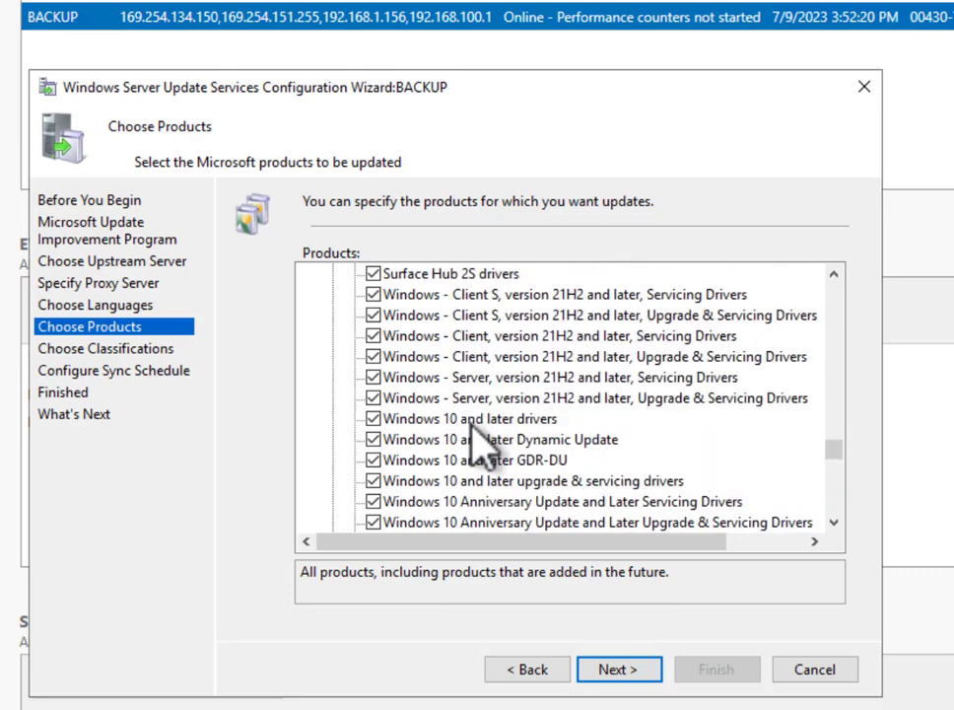
scroll(484, 433, "down", 3)
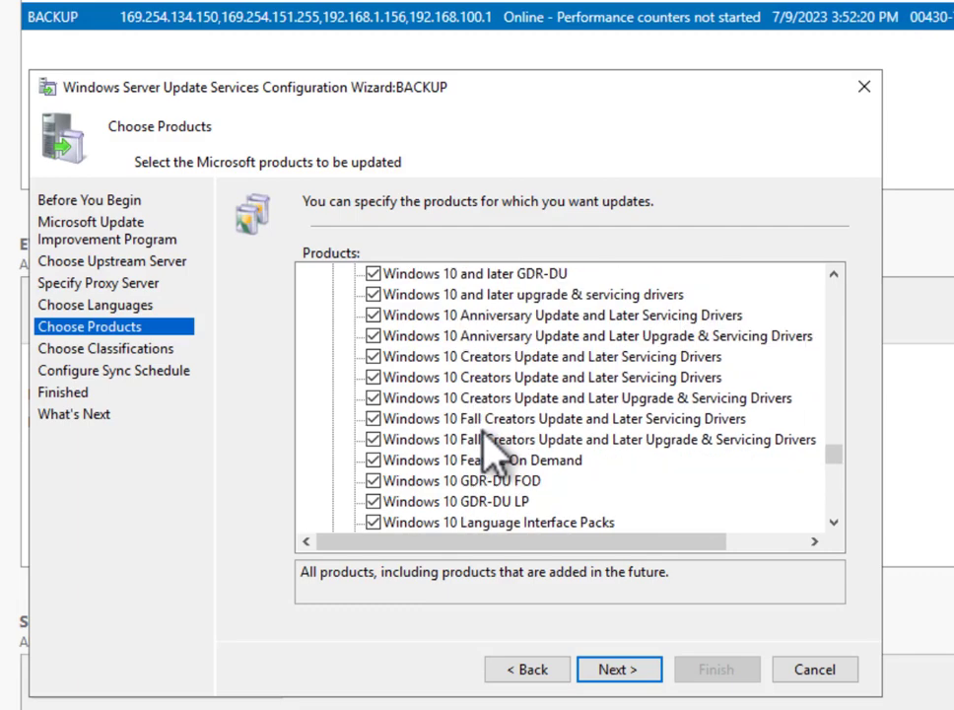
scroll(485, 434, "down", 12)
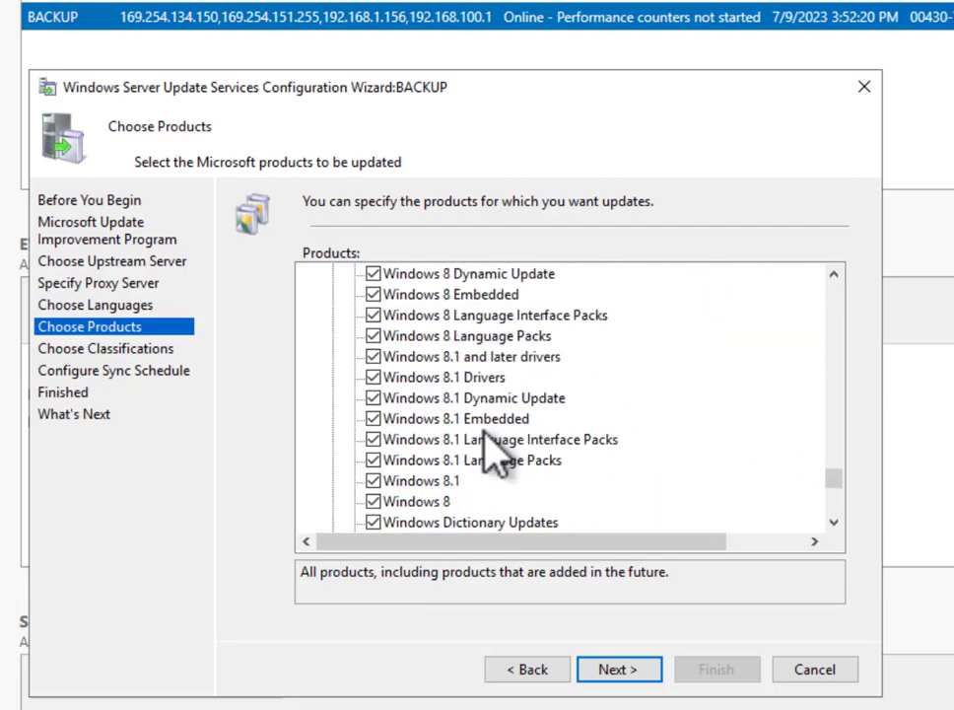
scroll(490, 451, "down", 15)
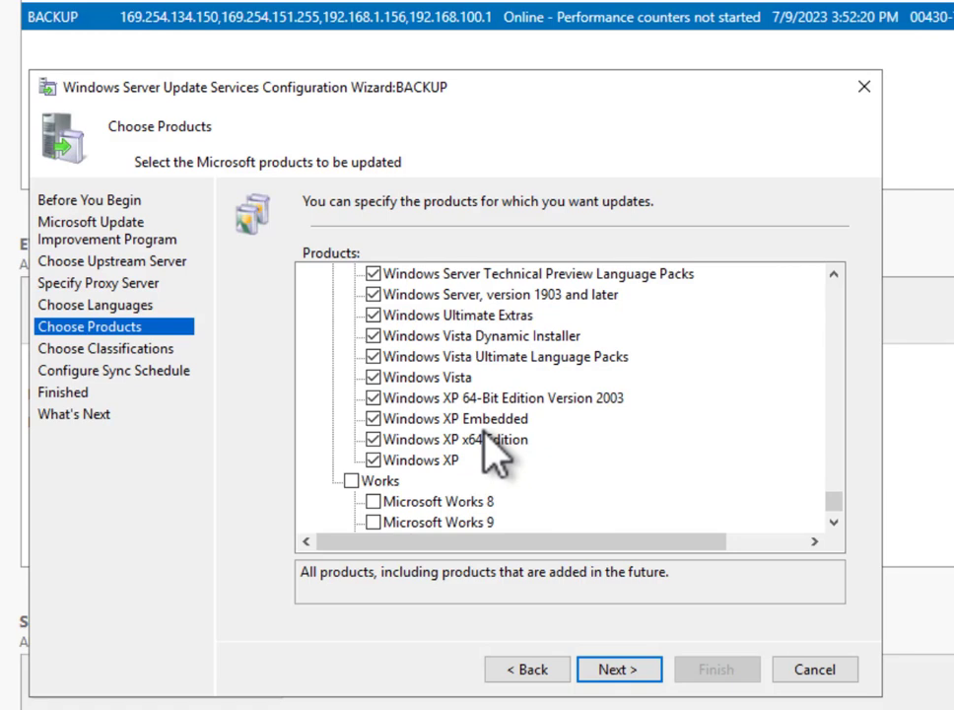
scroll(496, 454, "down", 1)
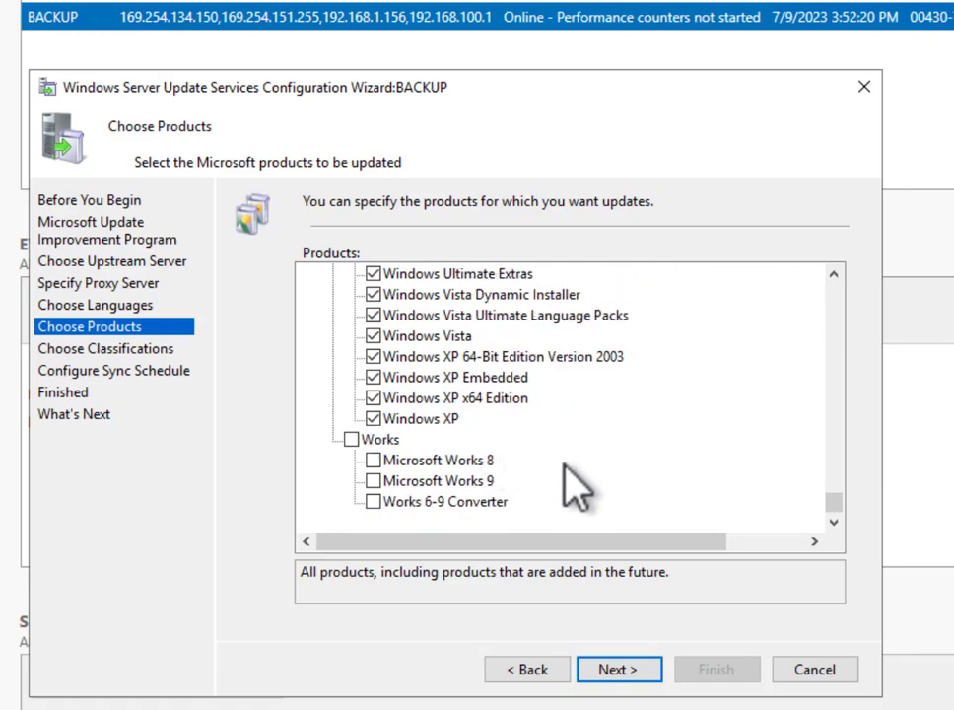
Accept the product selection and add Feature Packs, Service Packs, Tools, Update Rollups and Updates to the synchronized classifications.
left_click(655, 681)
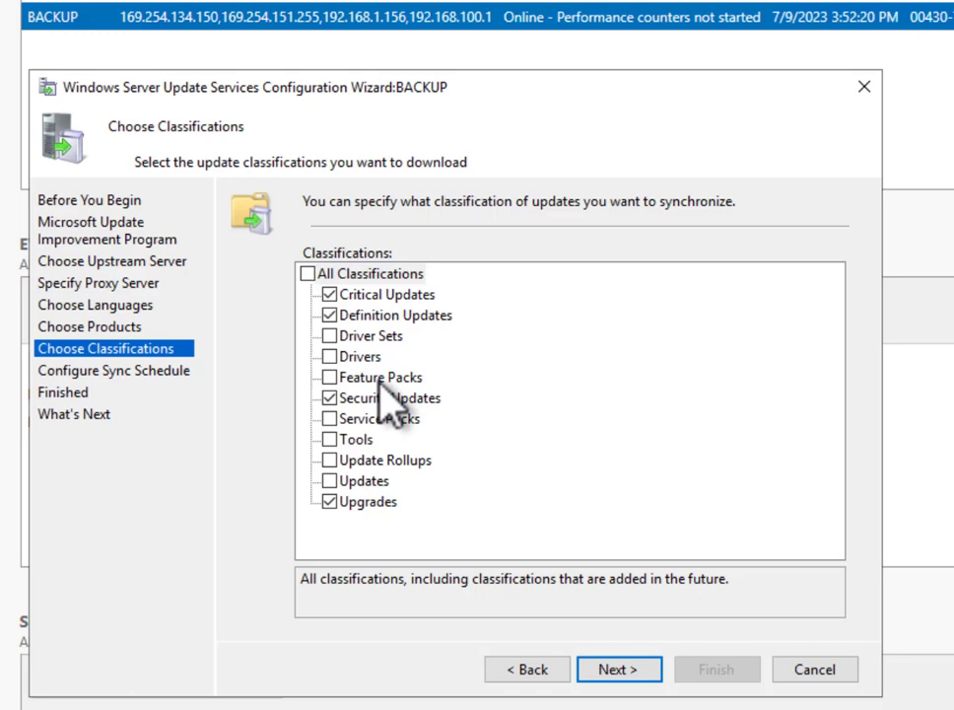
left_click(332, 379)
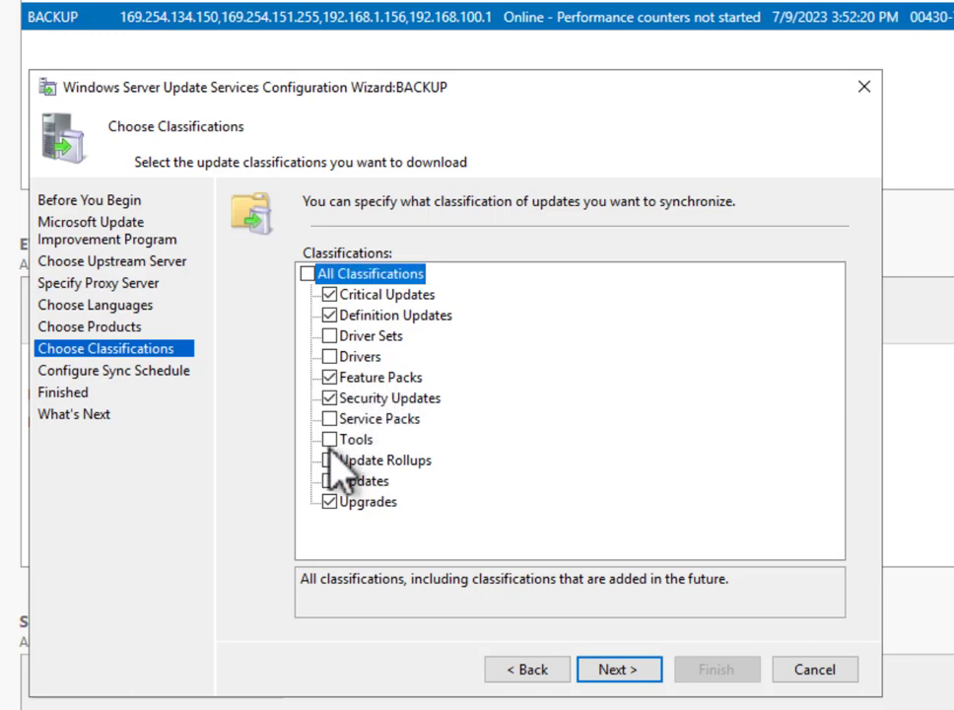
left_click(332, 439)
left_click(331, 482)
left_click(331, 418)
left_click(329, 461)
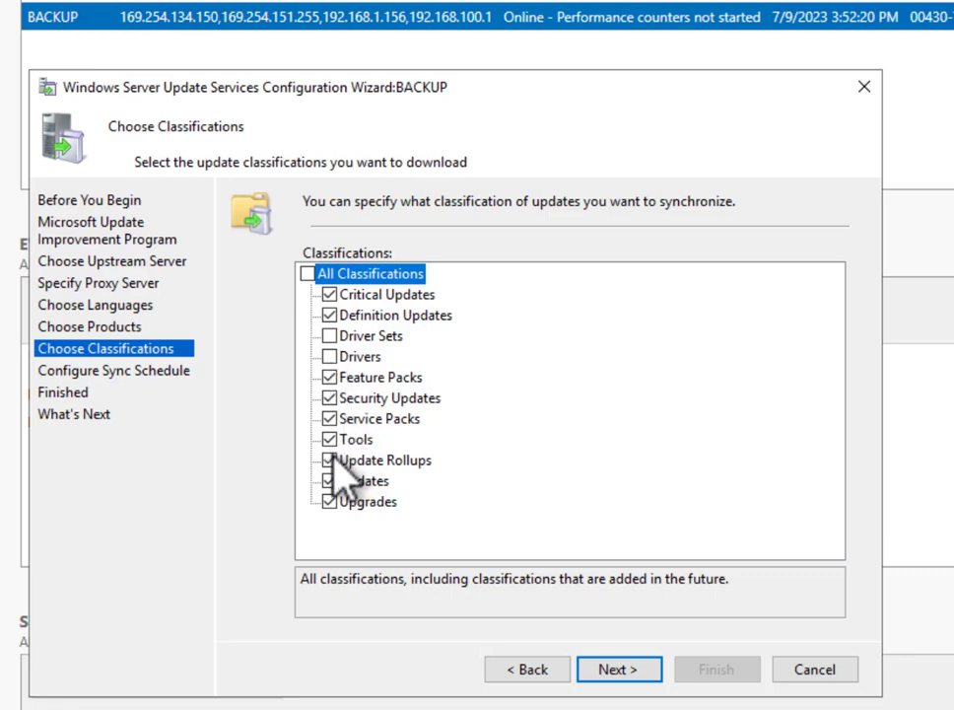
left_click(627, 669)
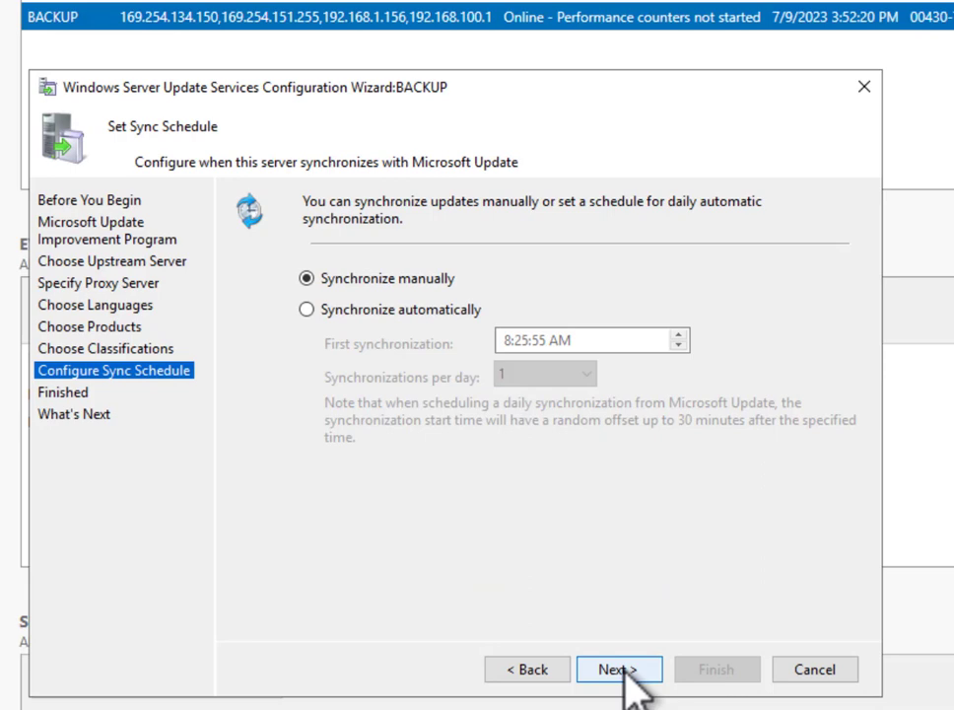
Schedule automatic synchronization once per day, with the first synchronization at 12:25:55 AM.
left_click(402, 320)
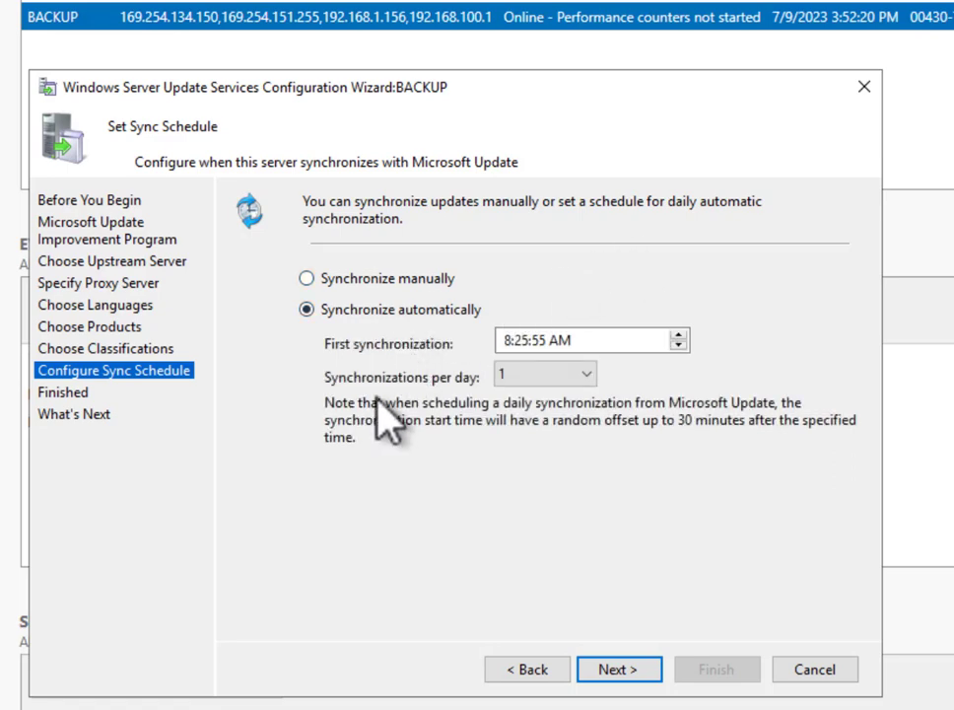
left_click(505, 341)
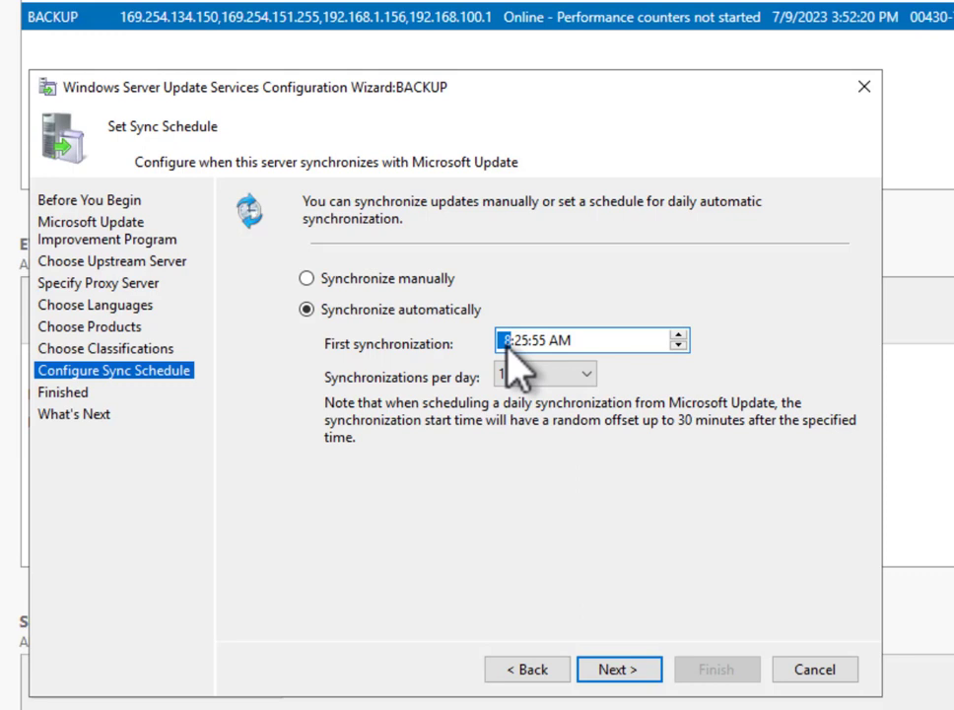
type("12")
left_click(557, 341)
left_click(678, 337)
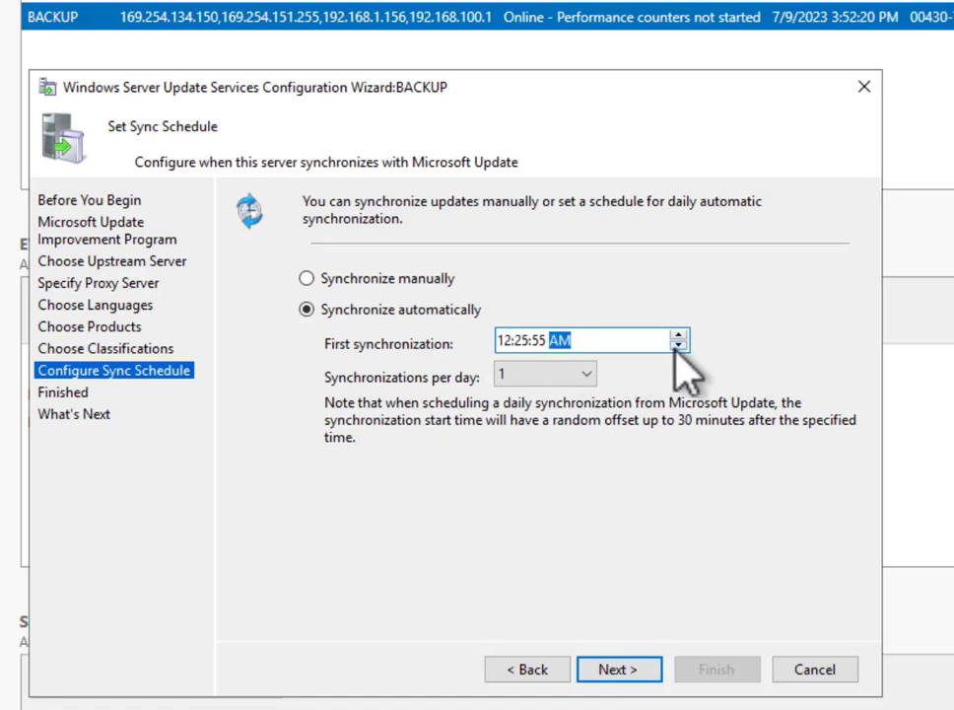
left_click(618, 670)
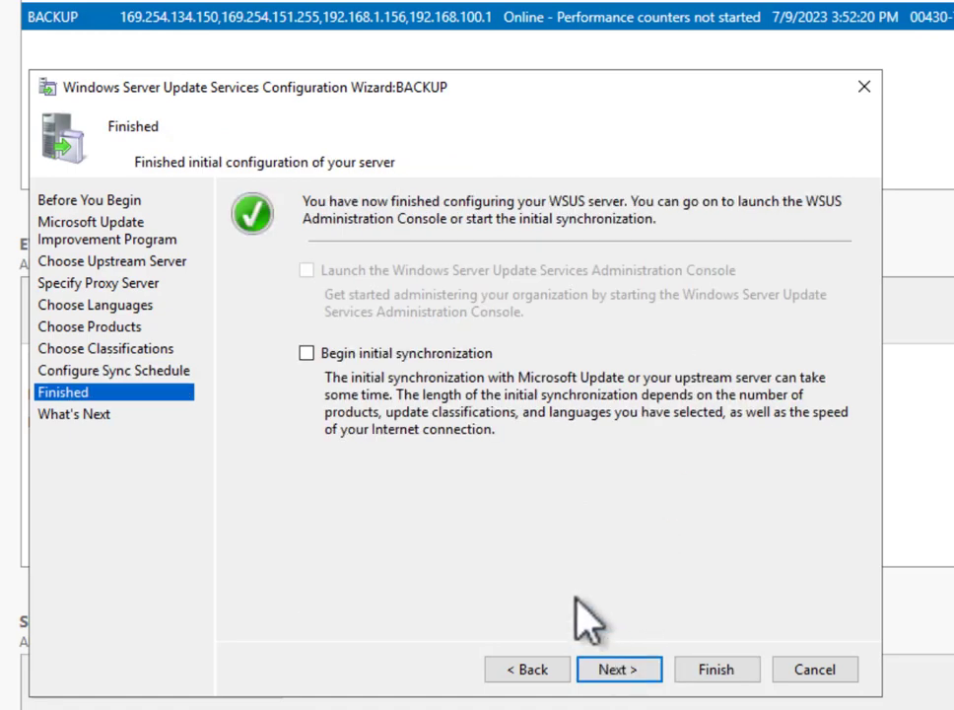
Choose to begin the initial synchronization and finish the WSUS configuration wizard.
left_click(426, 347)
left_click(612, 668)
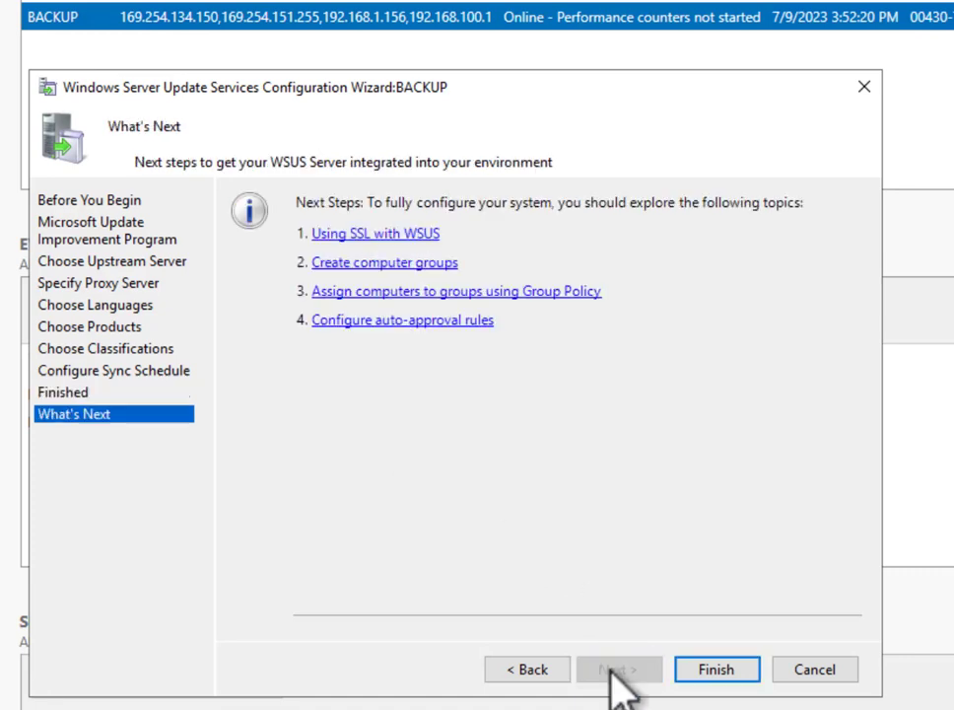
left_click(717, 669)
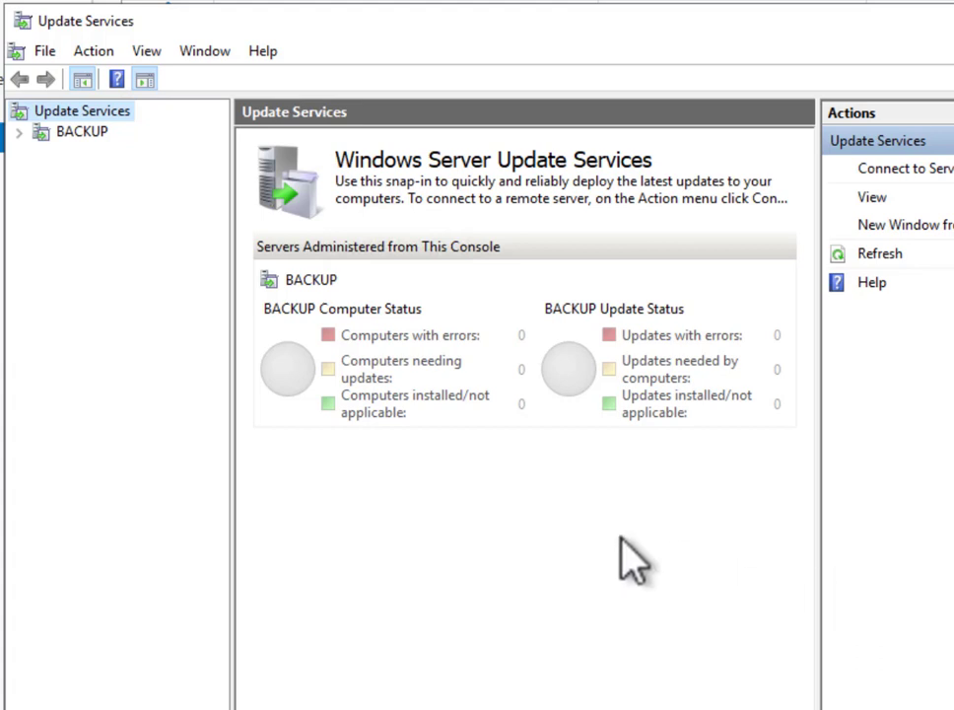
Expand the BACKUP server in Update Services and view its computer and update summaries, ending with the All Computers list.
left_click(39, 138)
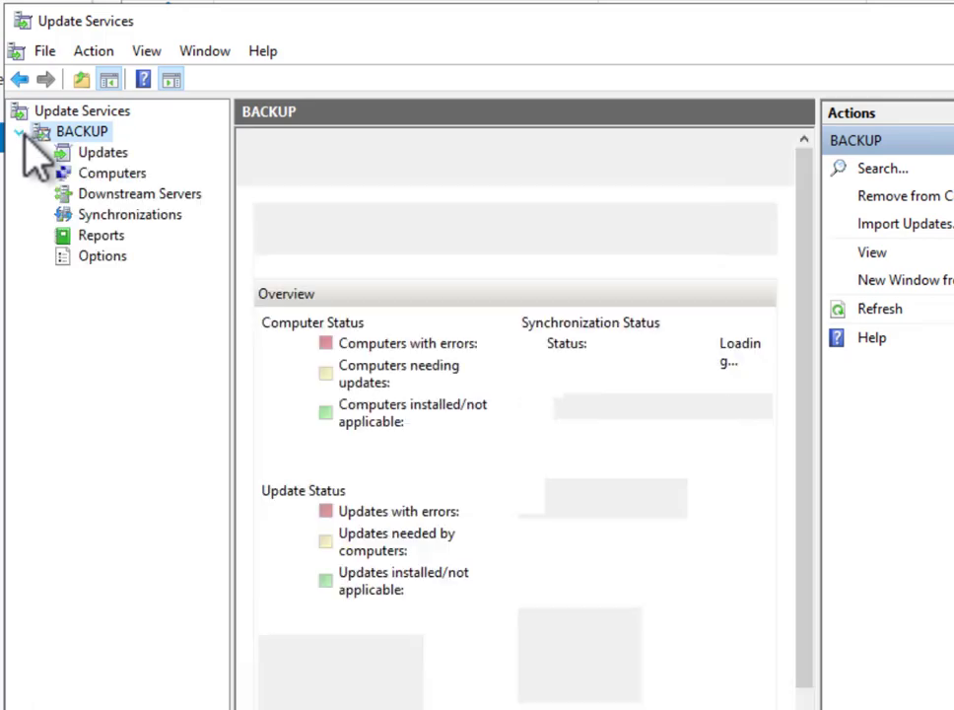
left_click(108, 179)
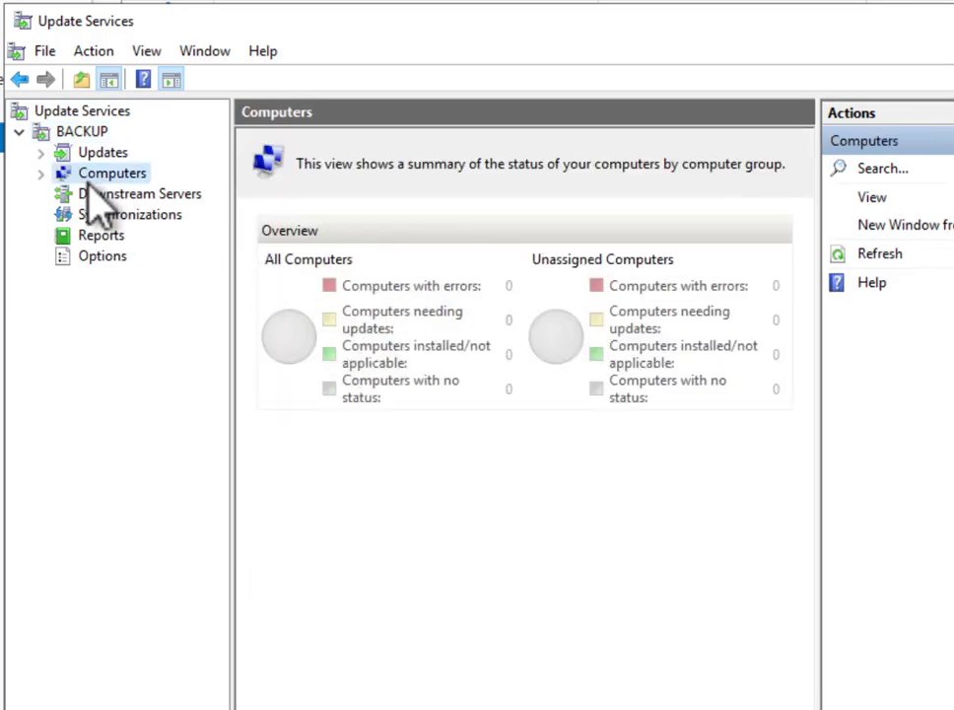
left_click(107, 155)
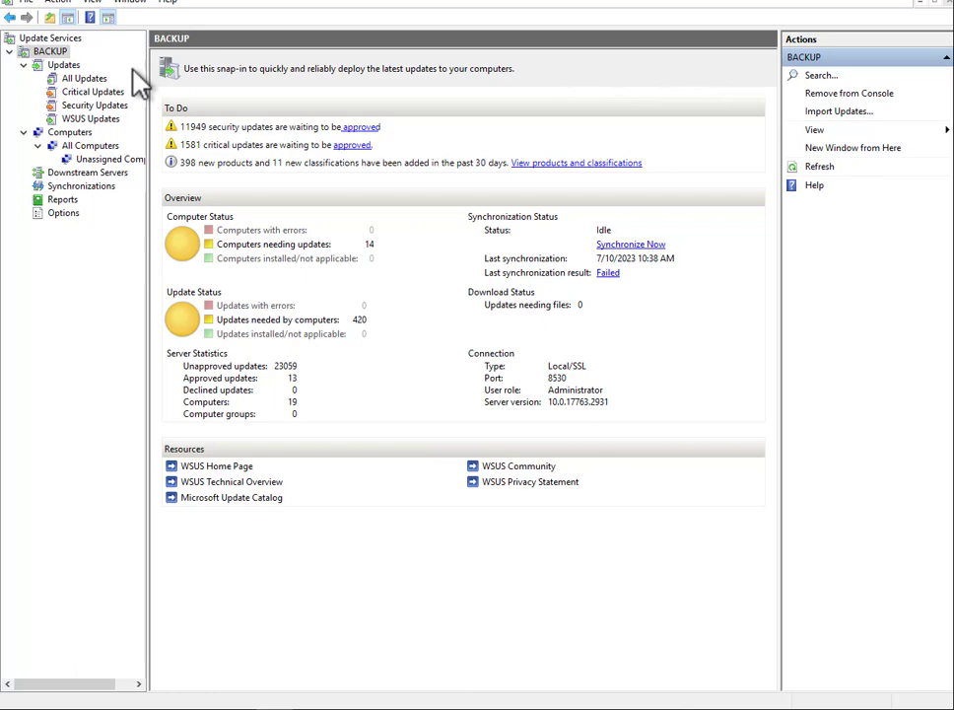
left_click(86, 147)
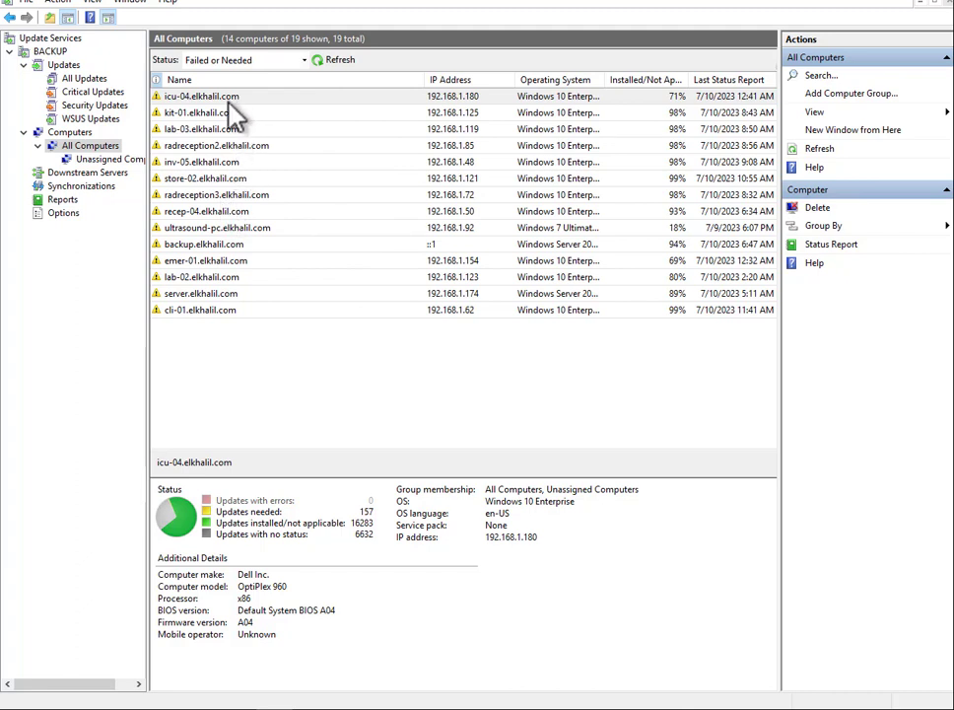
Open All Updates, filter the list by Approved and refresh it.
left_click(82, 79)
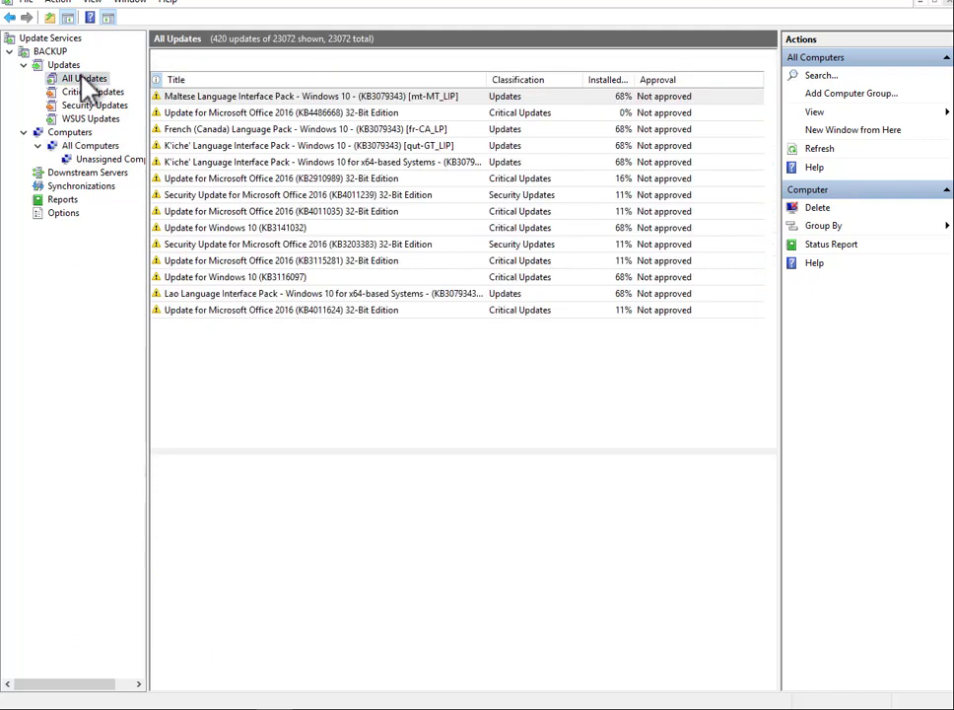
left_click(268, 61)
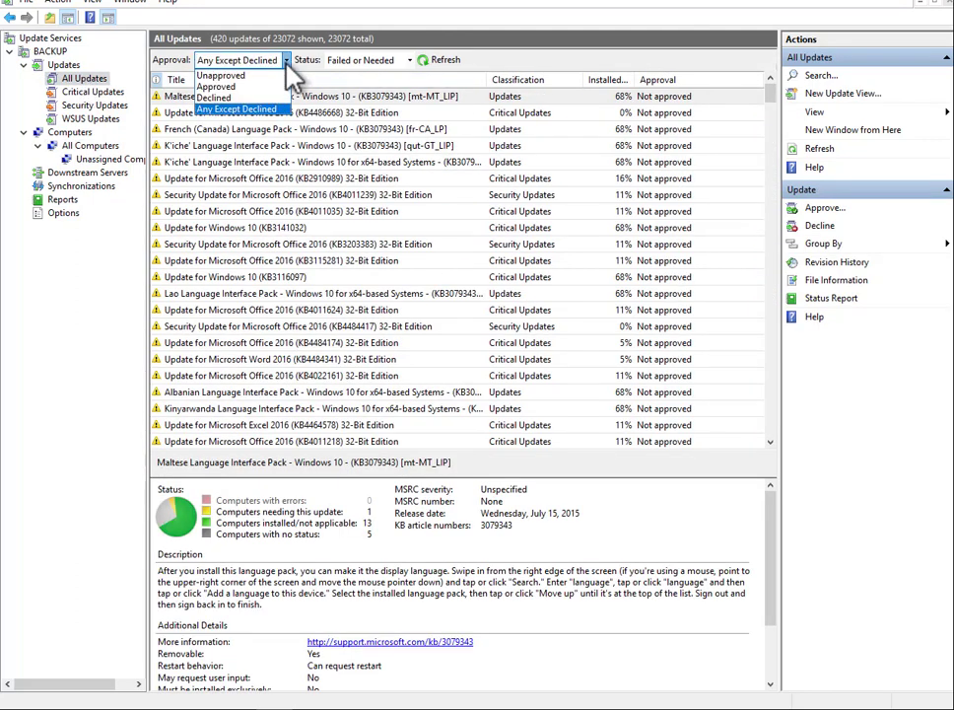
left_click(238, 87)
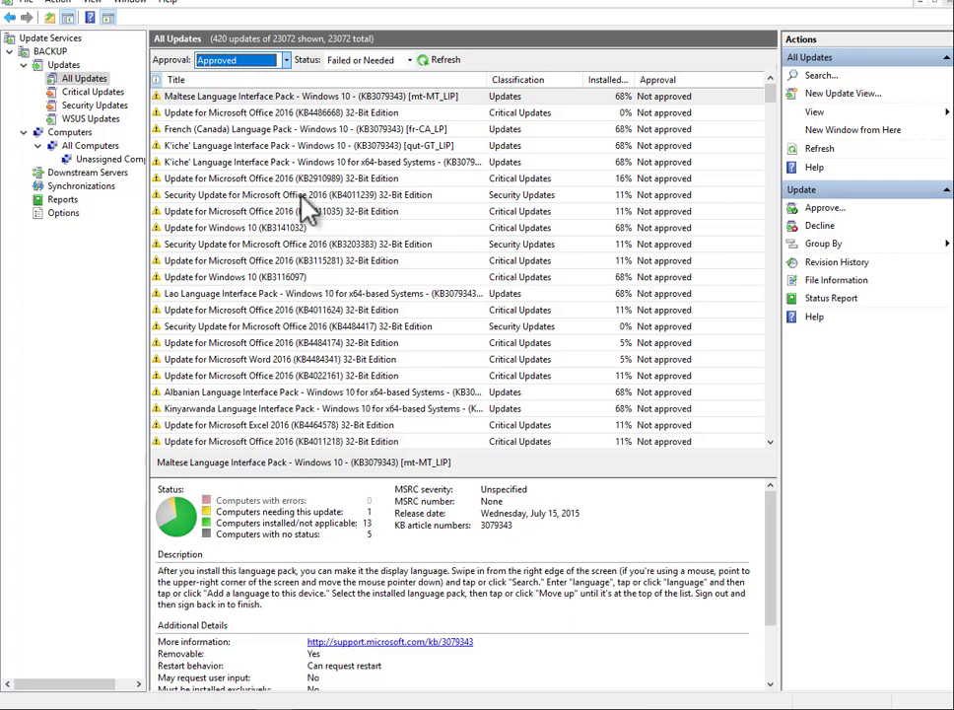
left_click(439, 61)
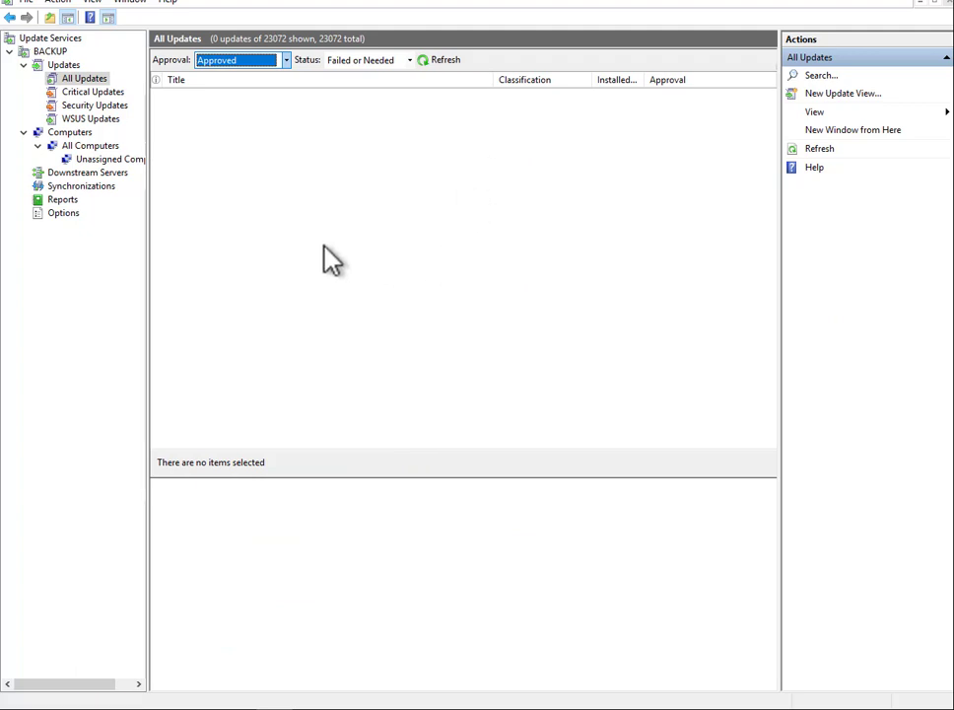
Set the All Updates status filter to Any with approval kept at Approved, and refresh the list.
left_click(288, 62)
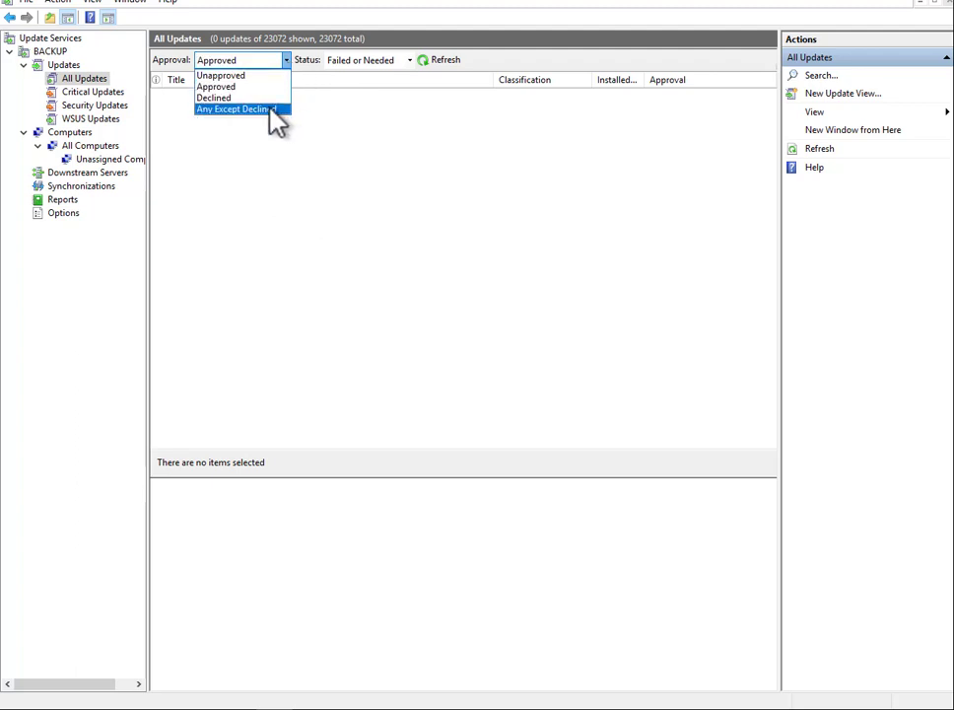
left_click(357, 65)
left_click(375, 62)
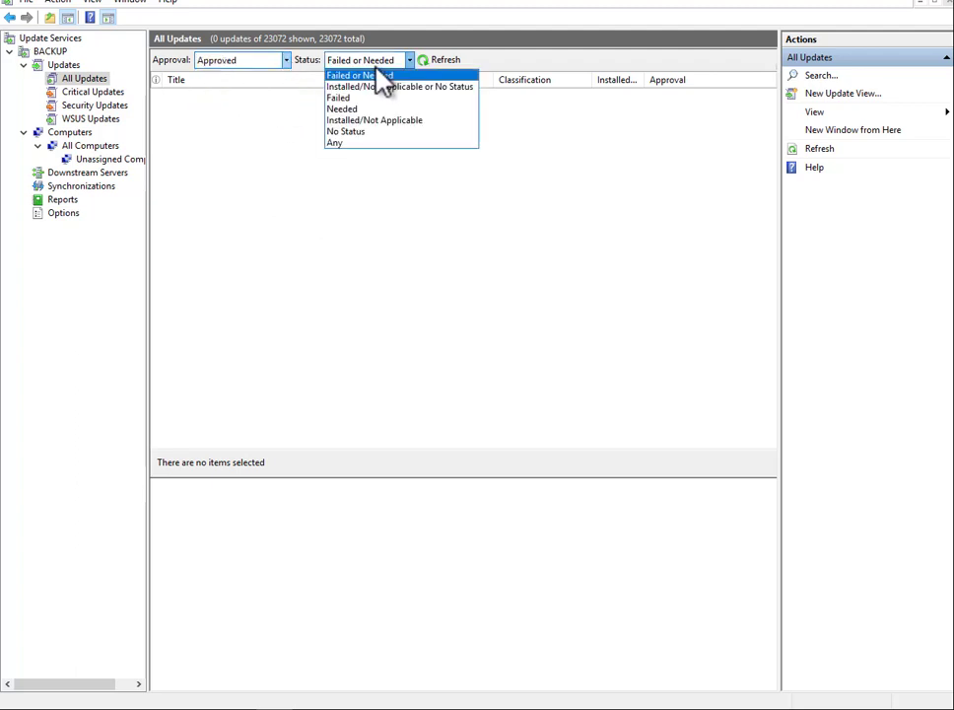
left_click(382, 120)
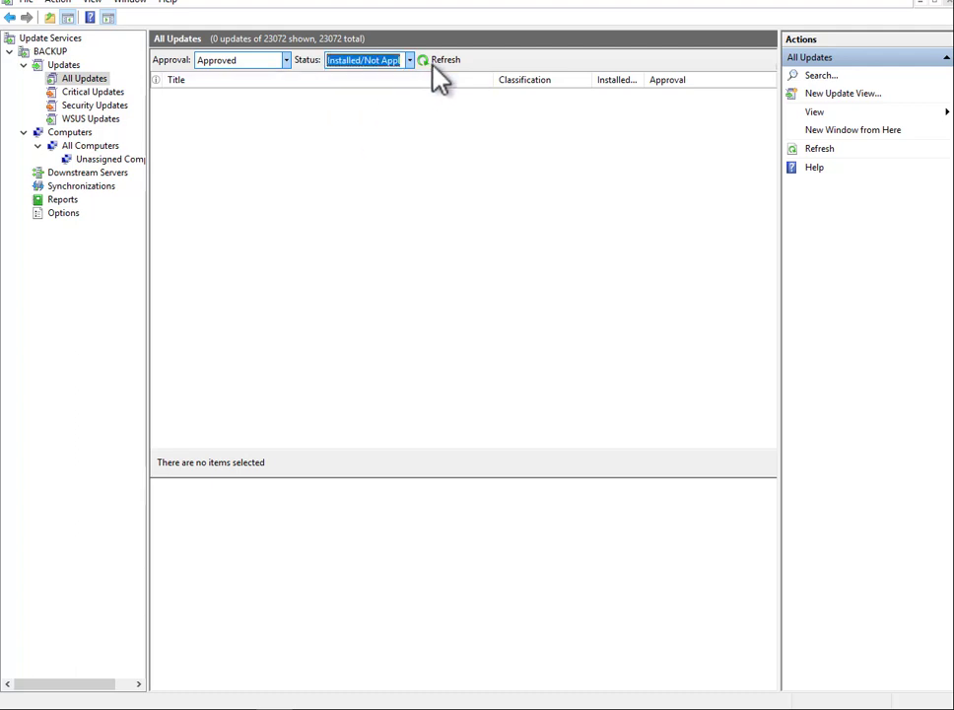
left_click(409, 61)
left_click(393, 98)
left_click(409, 61)
left_click(360, 143)
left_click(445, 60)
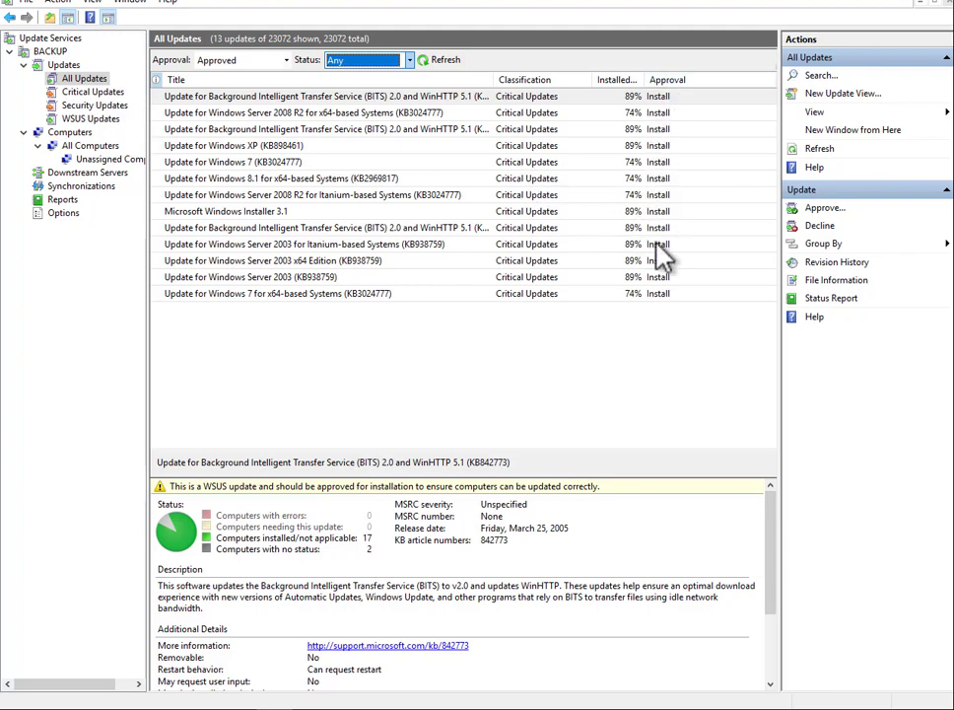
Switch the All Updates approval filter to Unapproved and refresh the list.
left_click(280, 61)
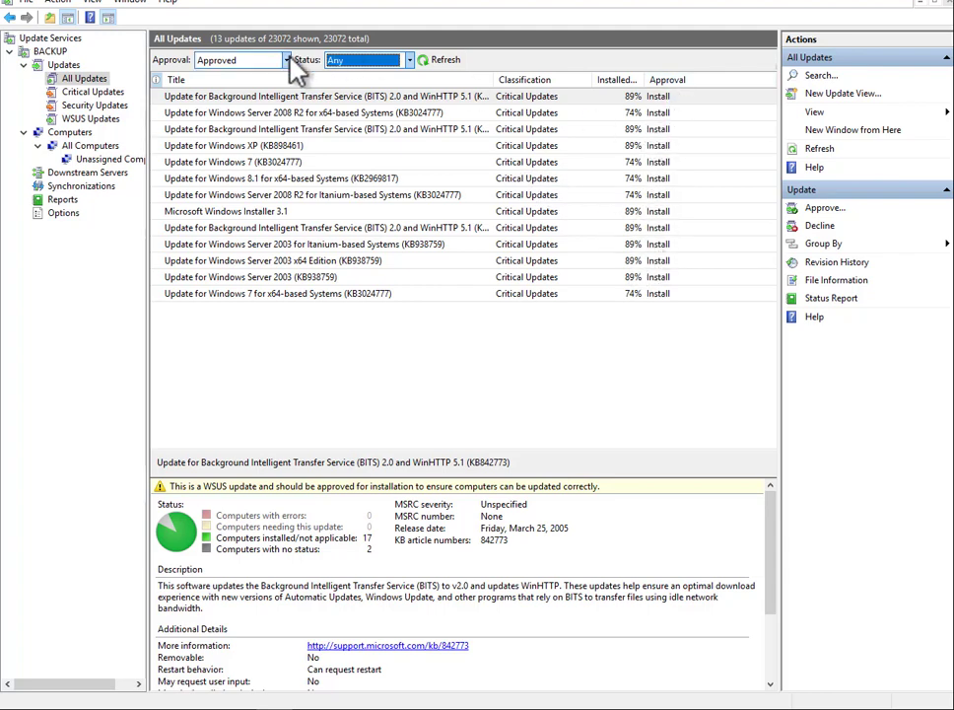
left_click(261, 76)
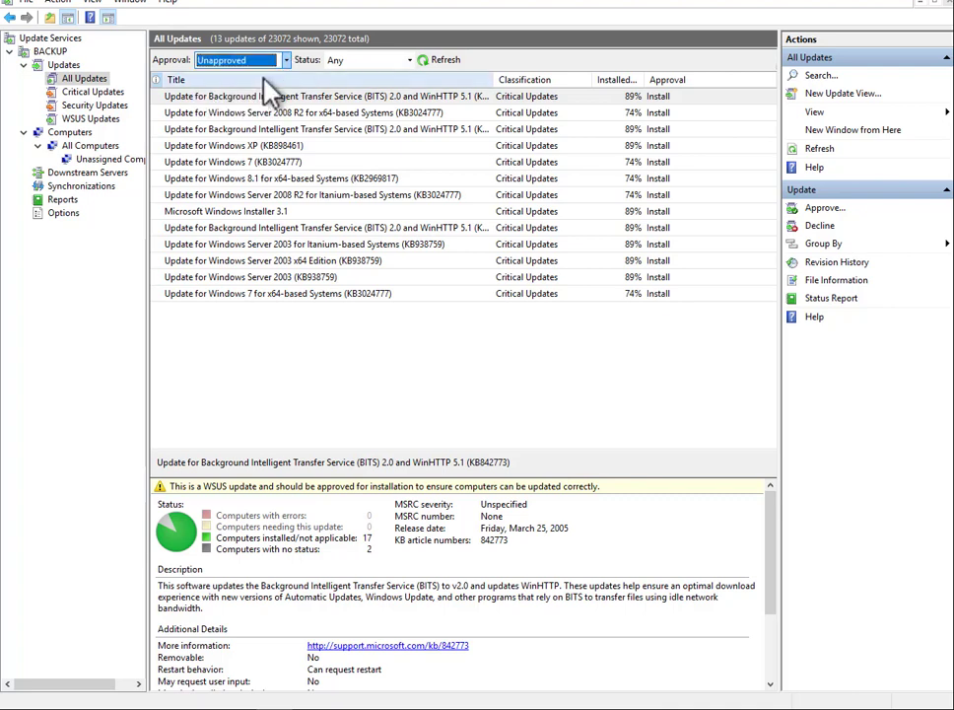
left_click(450, 60)
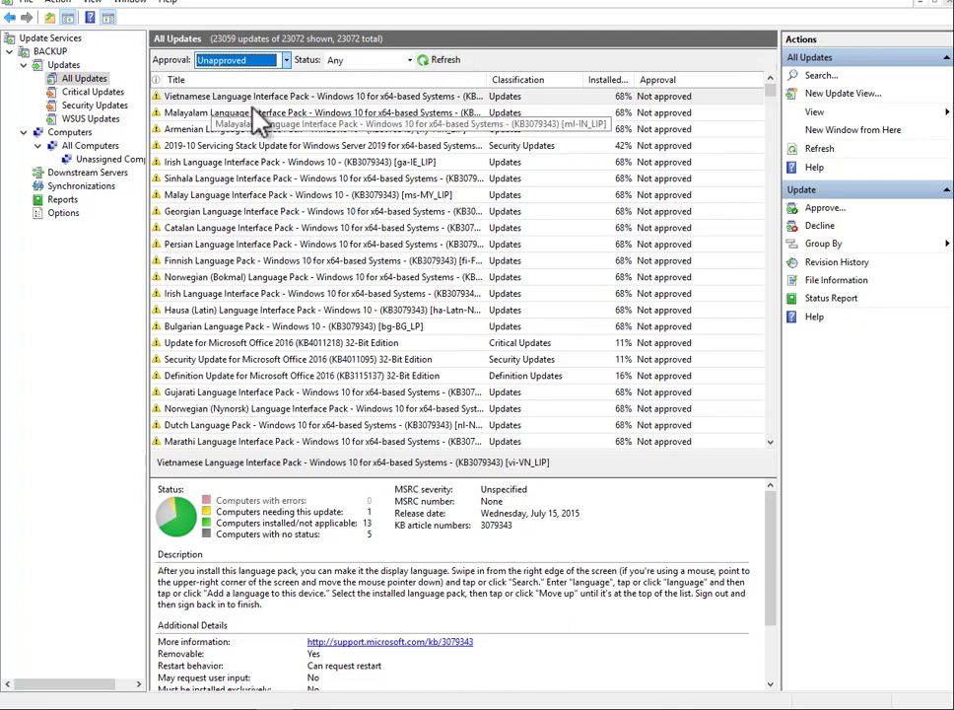
Examine the unapproved updates, including the details of the 2019-10 Servicing Stack Update for Windows Server 2019.
scroll(239, 177, "down", 2)
scroll(160, 185, "up", 2)
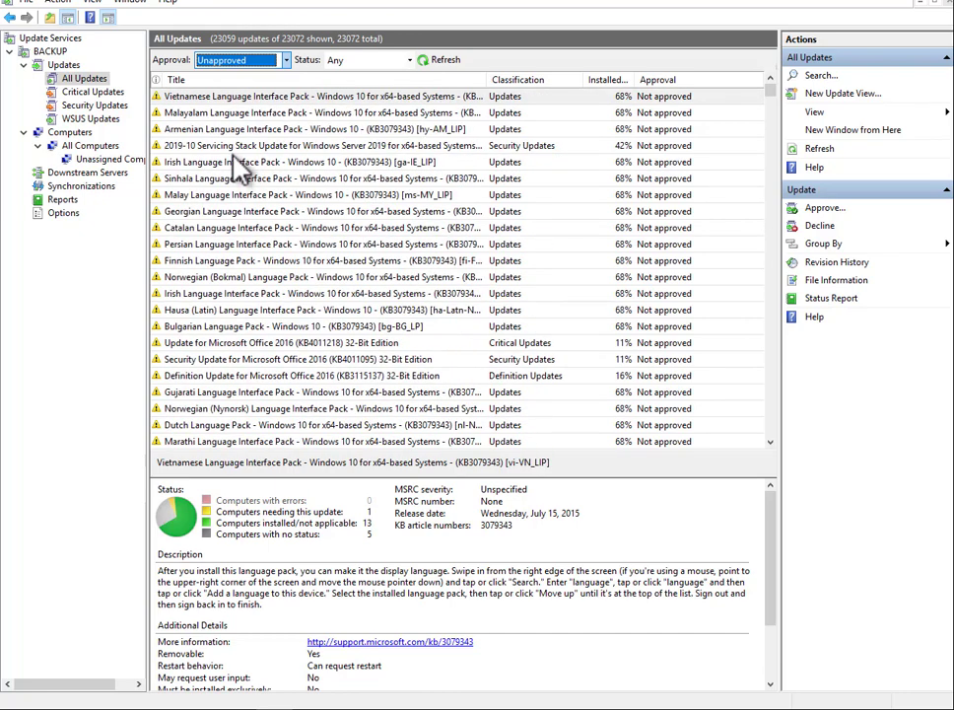
left_click(235, 150)
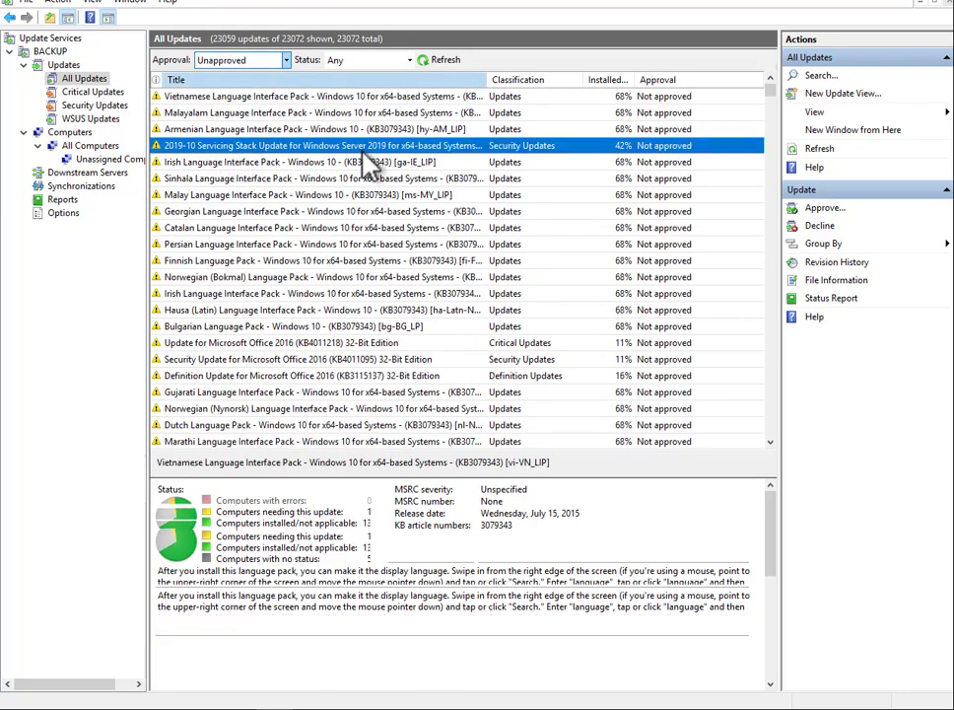
scroll(363, 158, "down", 5)
scroll(370, 168, "down", 12)
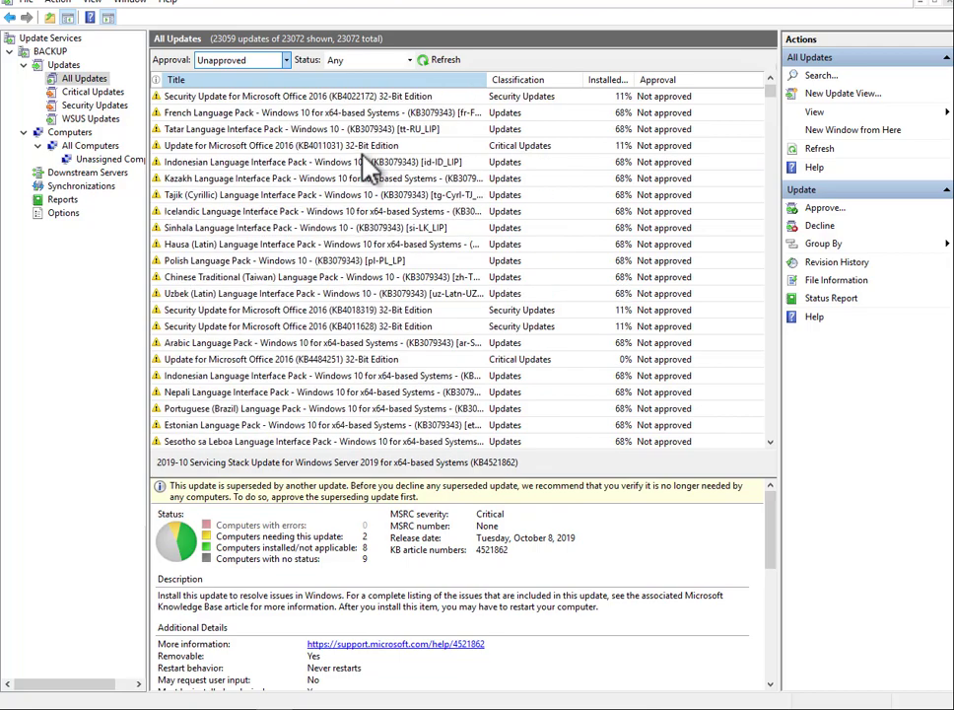
scroll(370, 167, "down", 7)
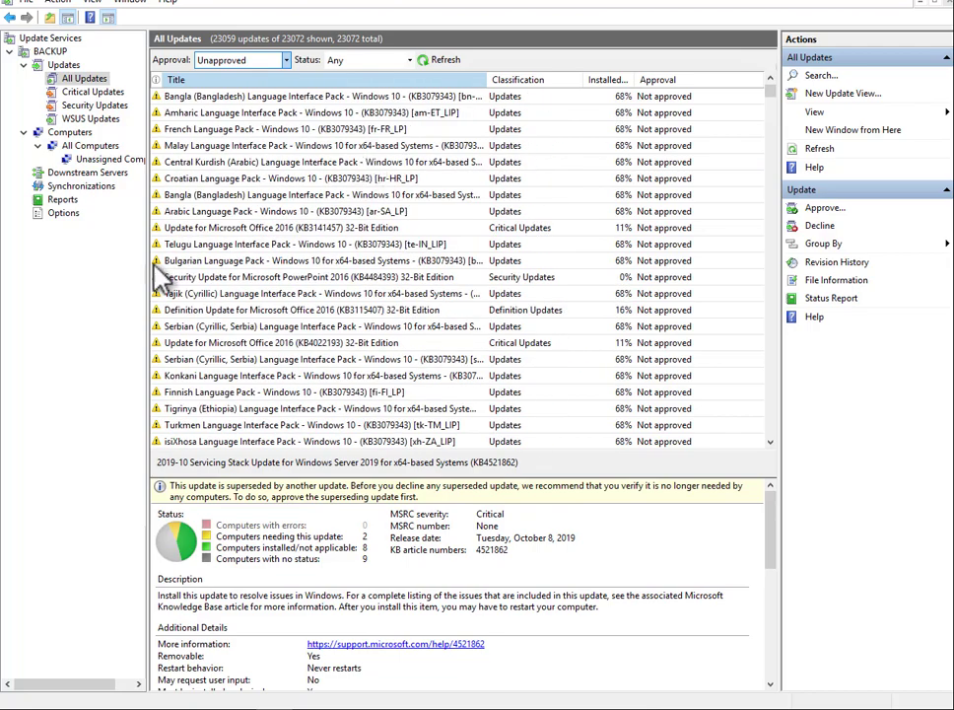
scroll(236, 221, "down", 4)
scroll(249, 235, "down", 3)
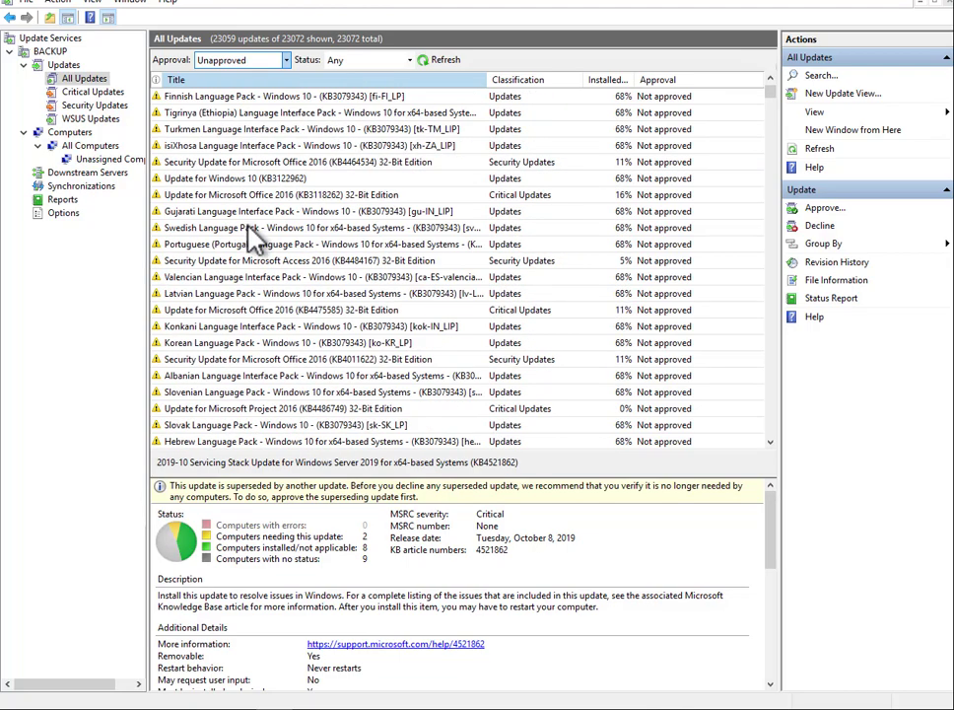
scroll(252, 235, "down", 15)
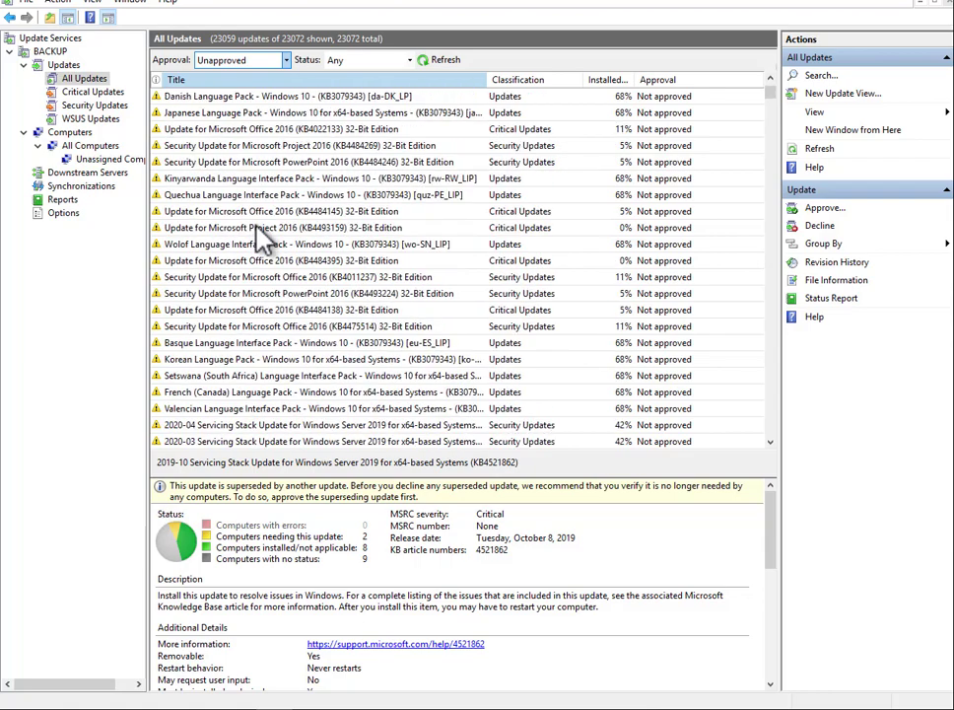
scroll(262, 237, "down", 8)
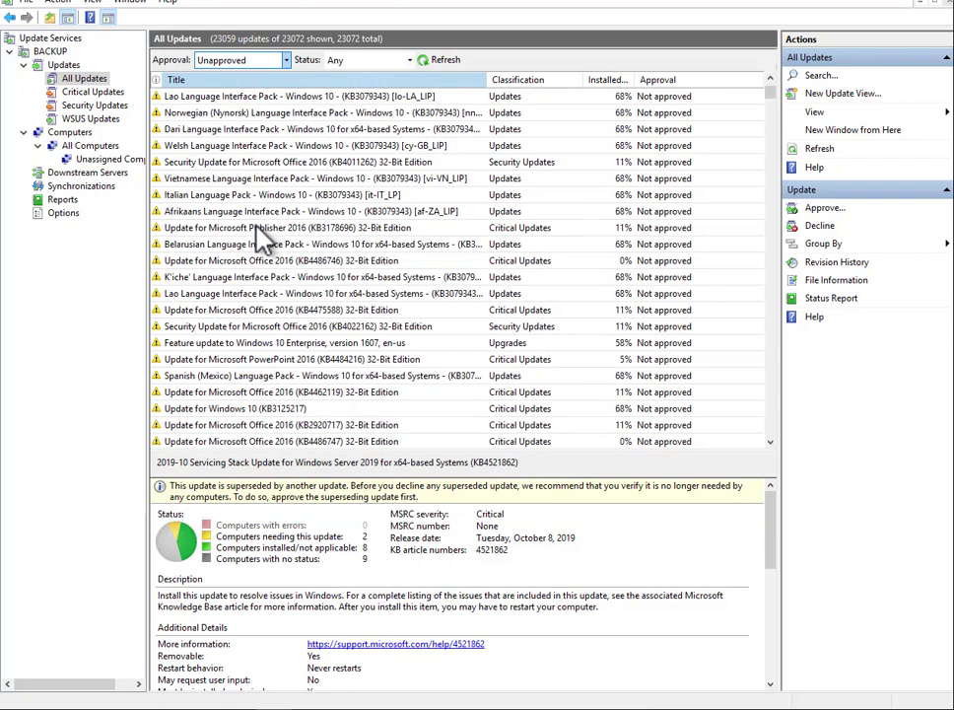
scroll(265, 237, "down", 8)
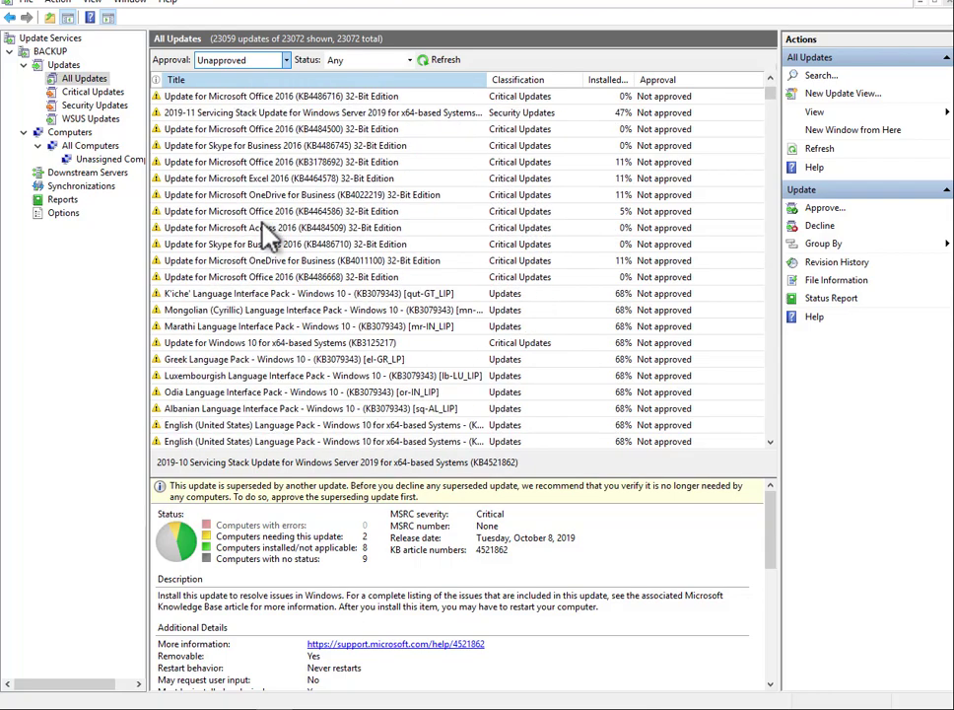
scroll(255, 103, "down", 3)
Filter the unapproved updates by status Needed, refresh the list and look through it.
left_click(286, 62)
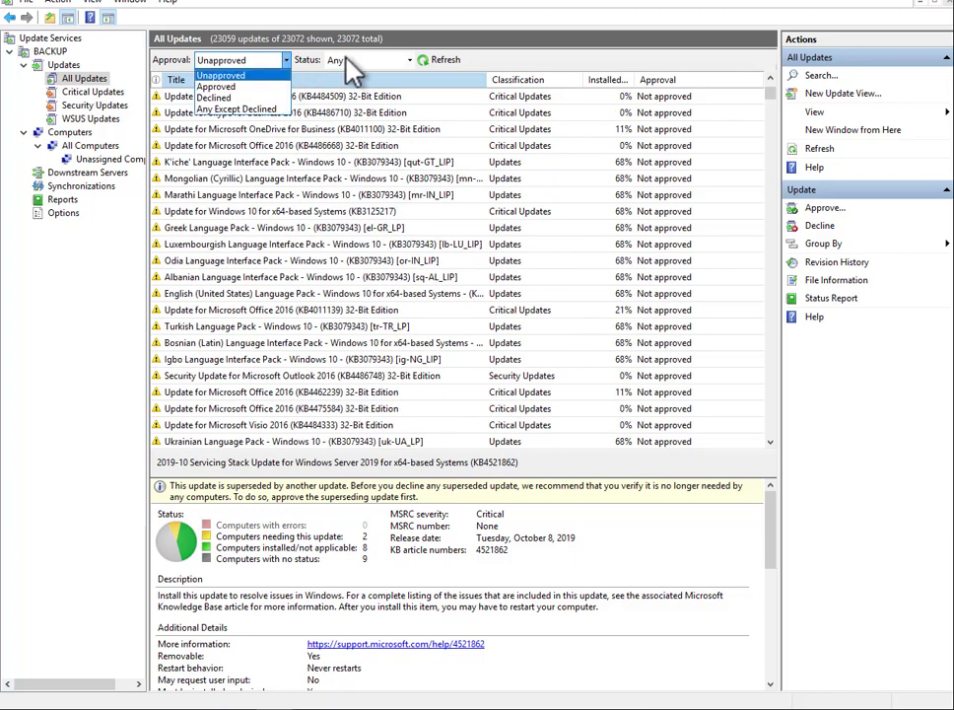
left_click(389, 62)
left_click(409, 61)
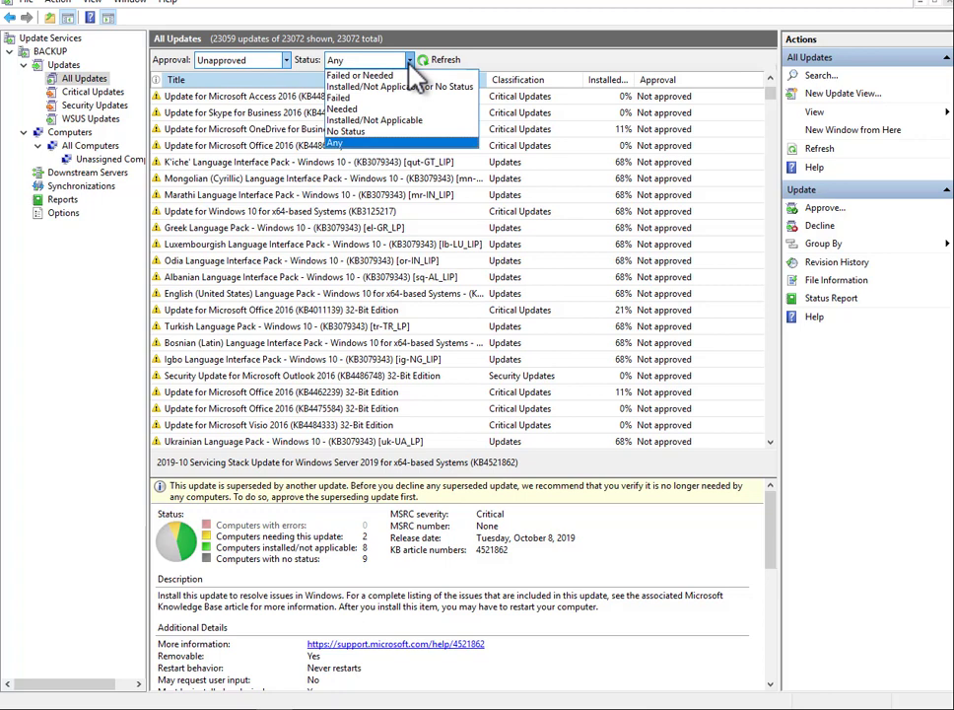
left_click(387, 108)
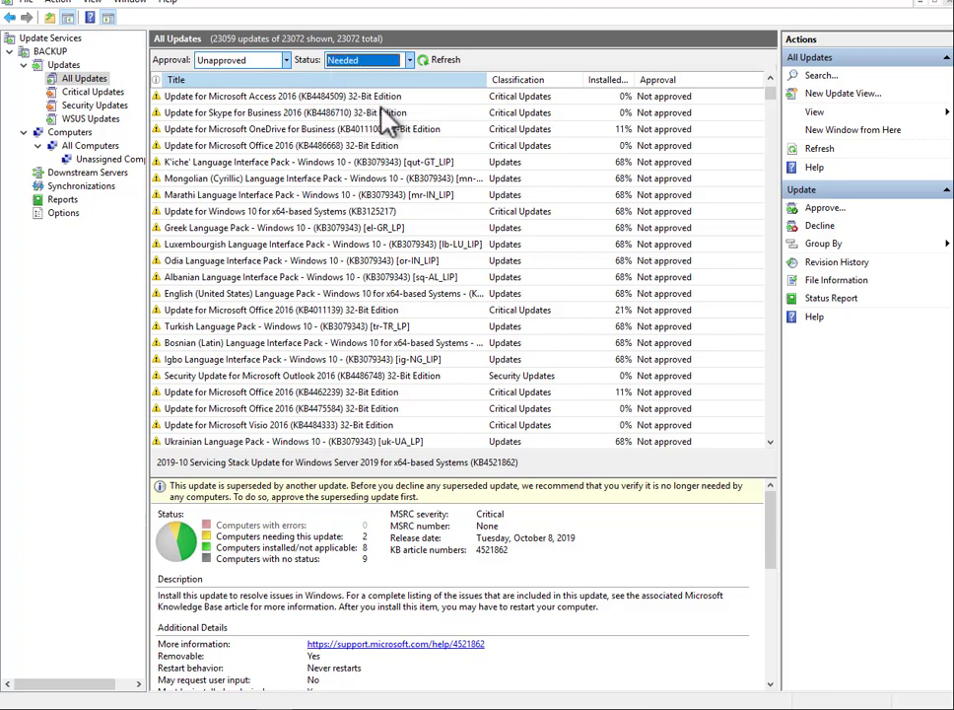
left_click(444, 61)
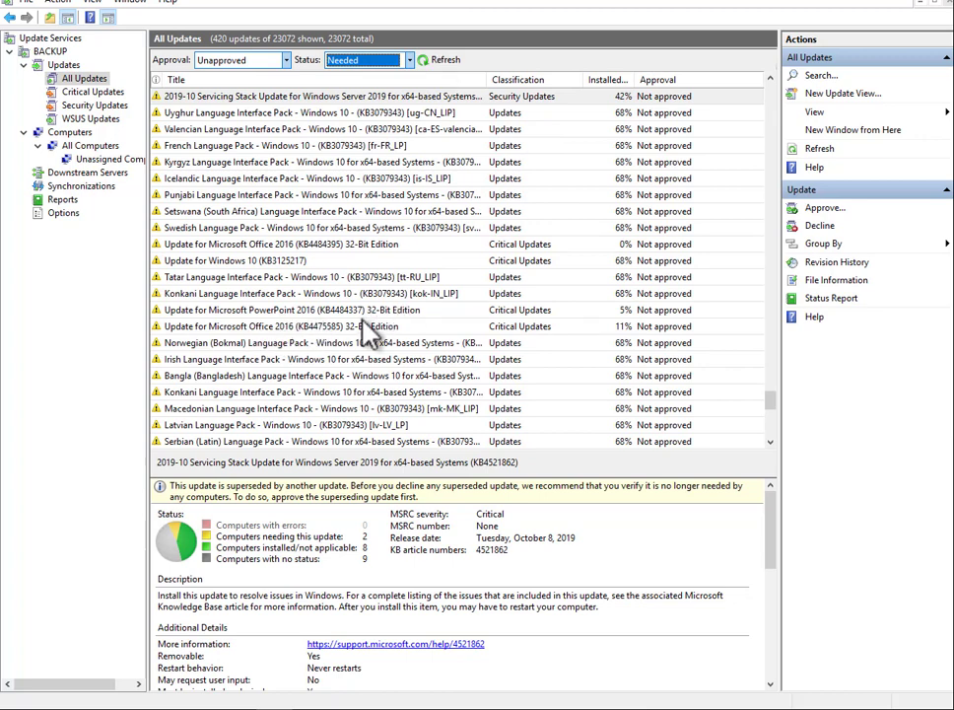
scroll(376, 334, "down", 5)
scroll(382, 338, "down", 5)
Open Critical Updates, refresh the list of unapproved updates that are failed or needed, and look through it.
left_click(110, 93)
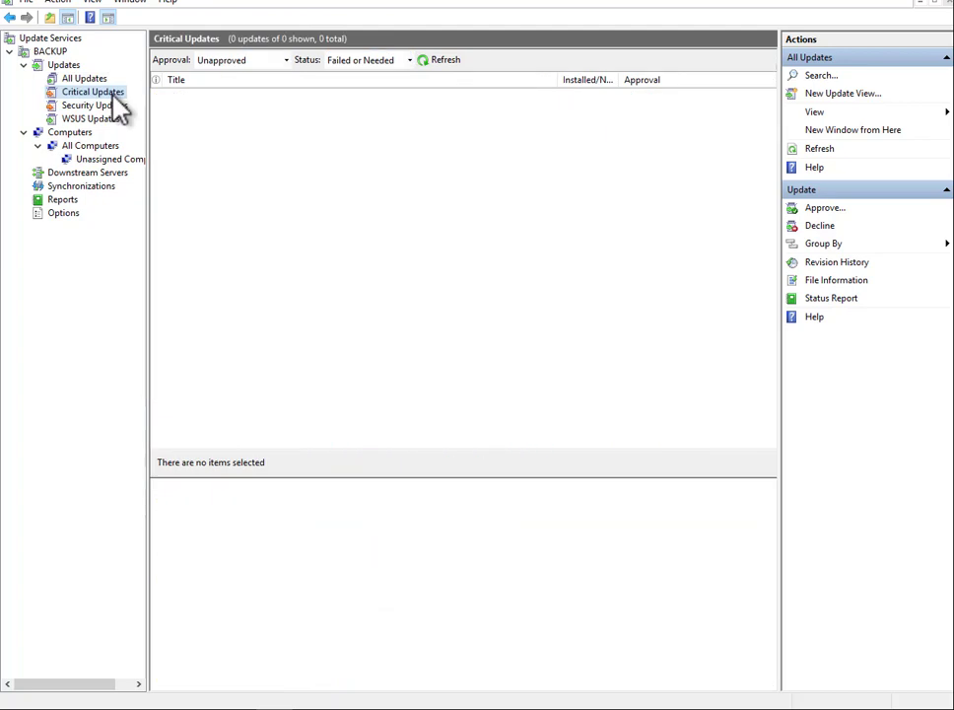
left_click(435, 62)
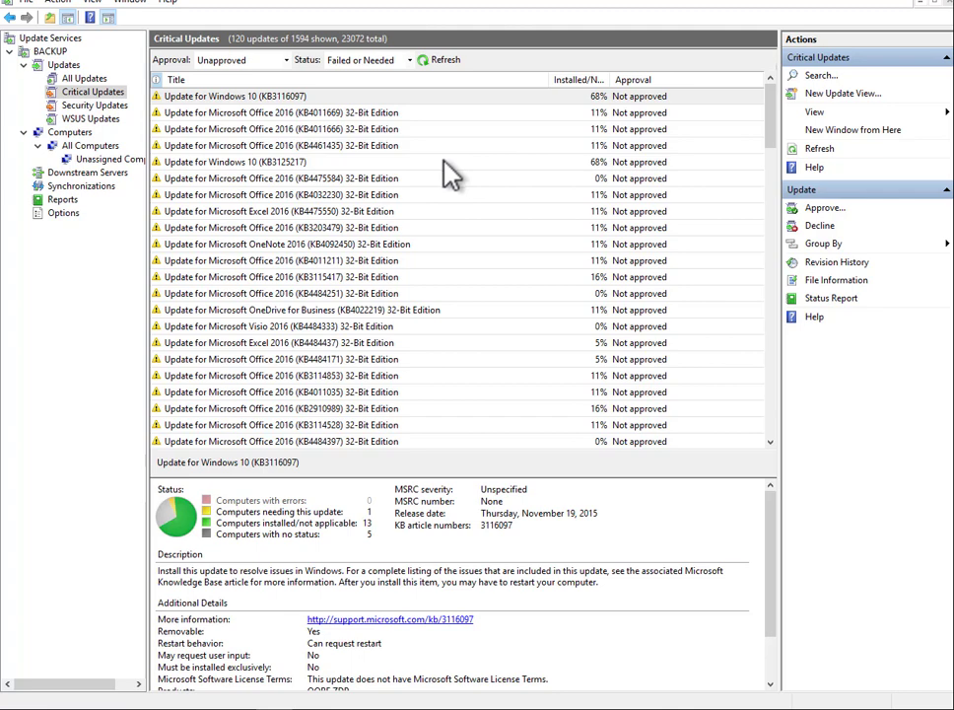
scroll(452, 176, "down", 4)
scroll(345, 242, "down", 2)
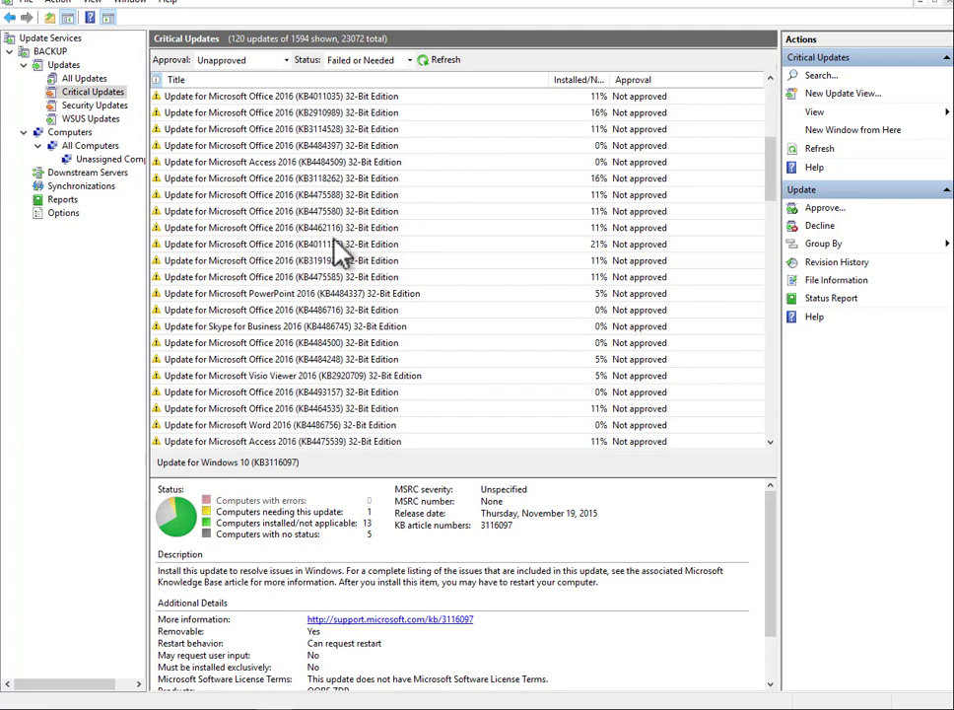
scroll(340, 251, "down", 5)
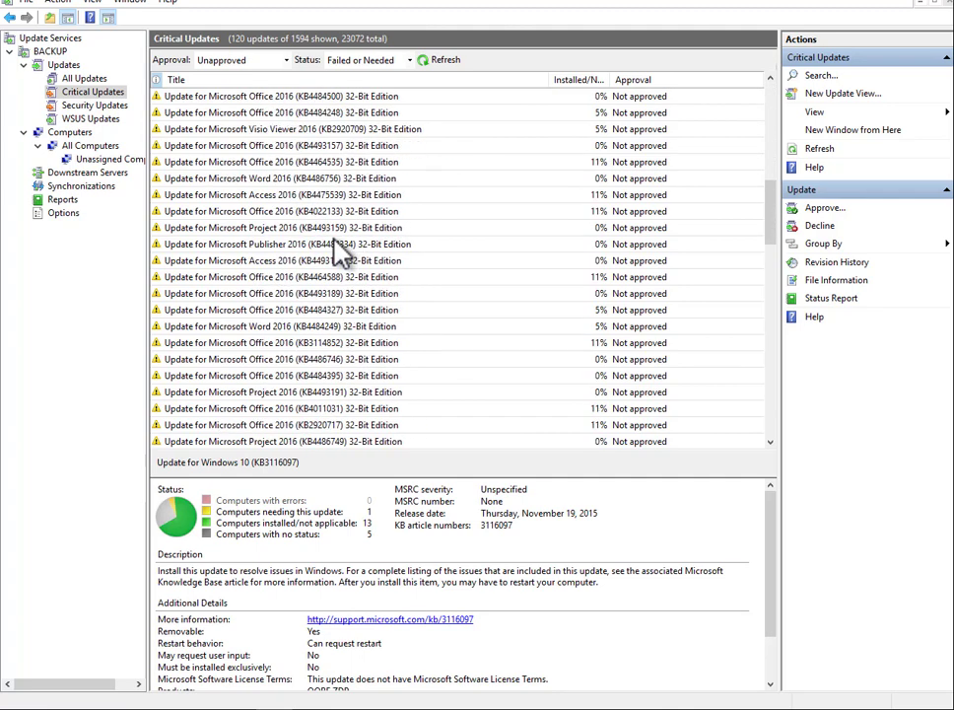
scroll(340, 258, "down", 8)
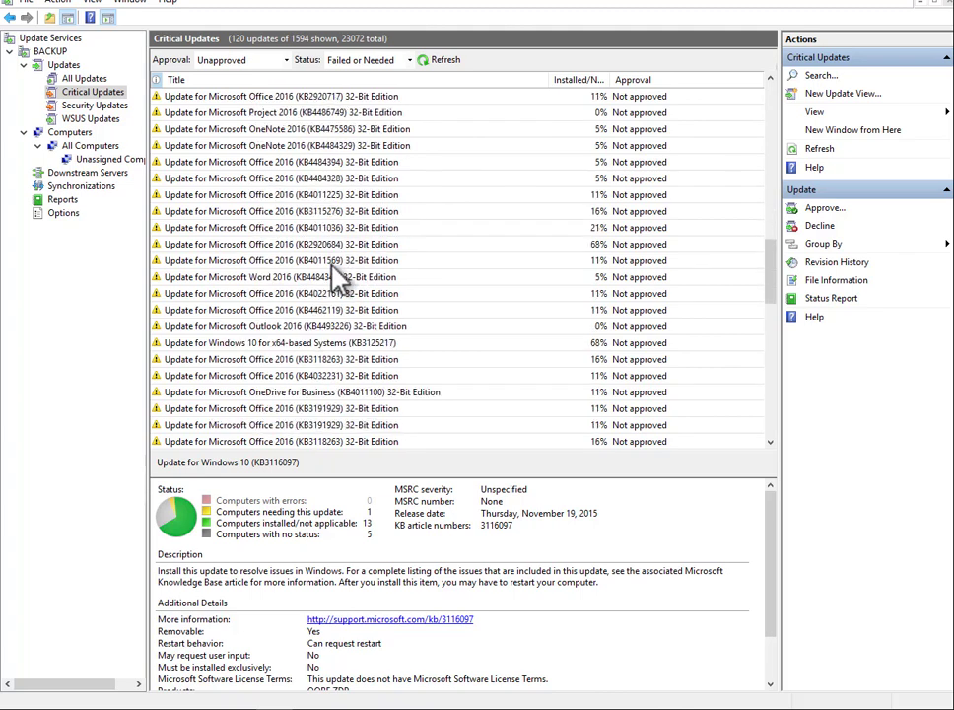
scroll(335, 276, "down", 3)
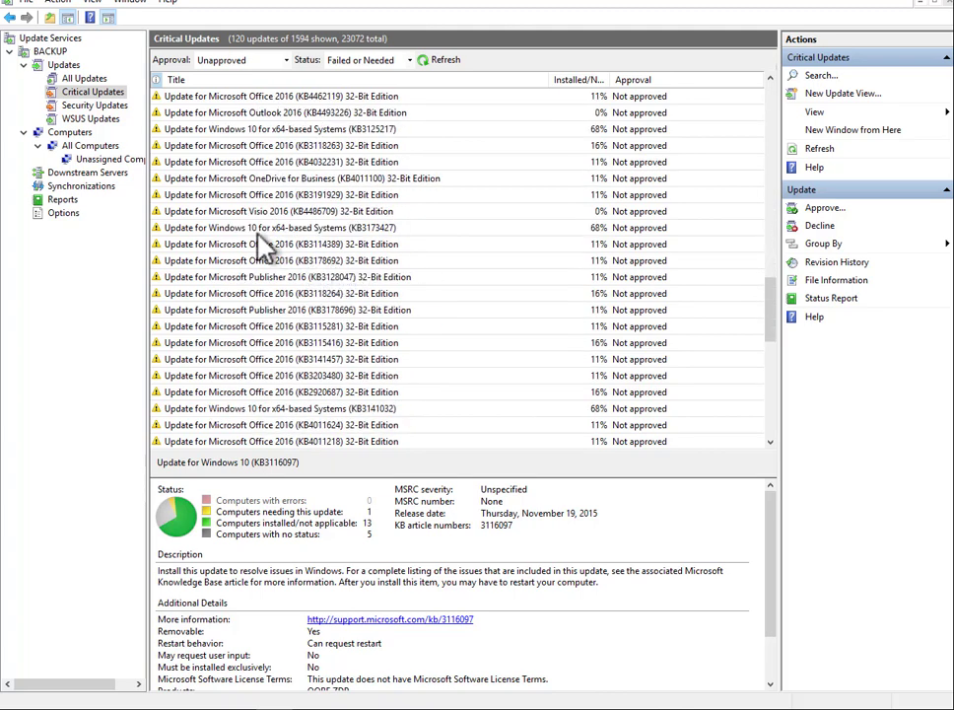
Start approving Update for Windows 10 for x64-based Systems (KB3173427) and set All Computers to Approved for Install.
left_click(344, 228)
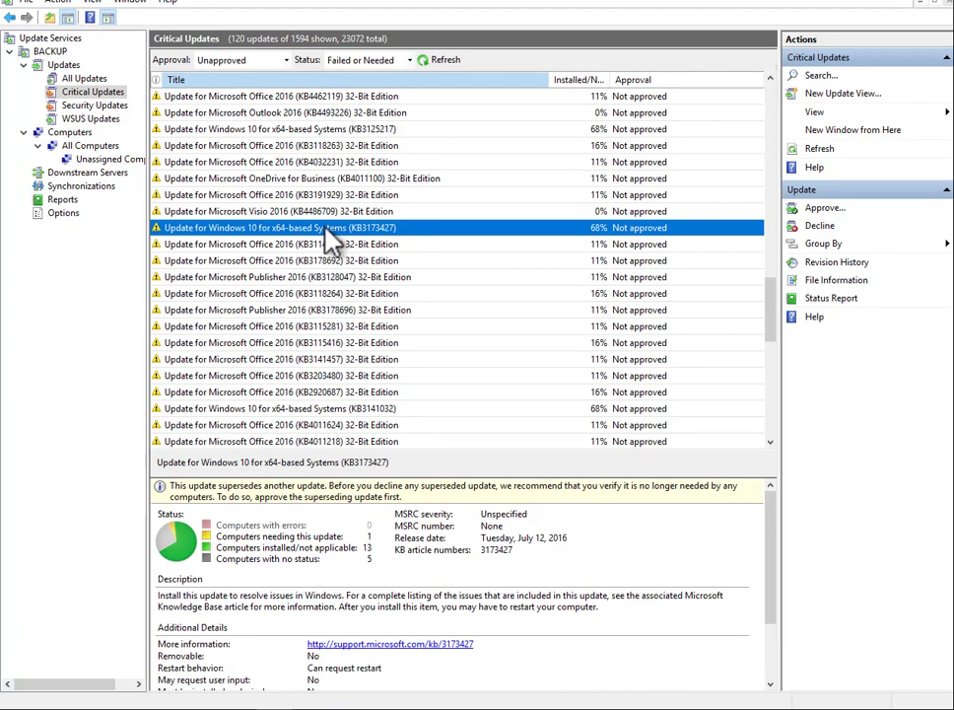
right_click(349, 240)
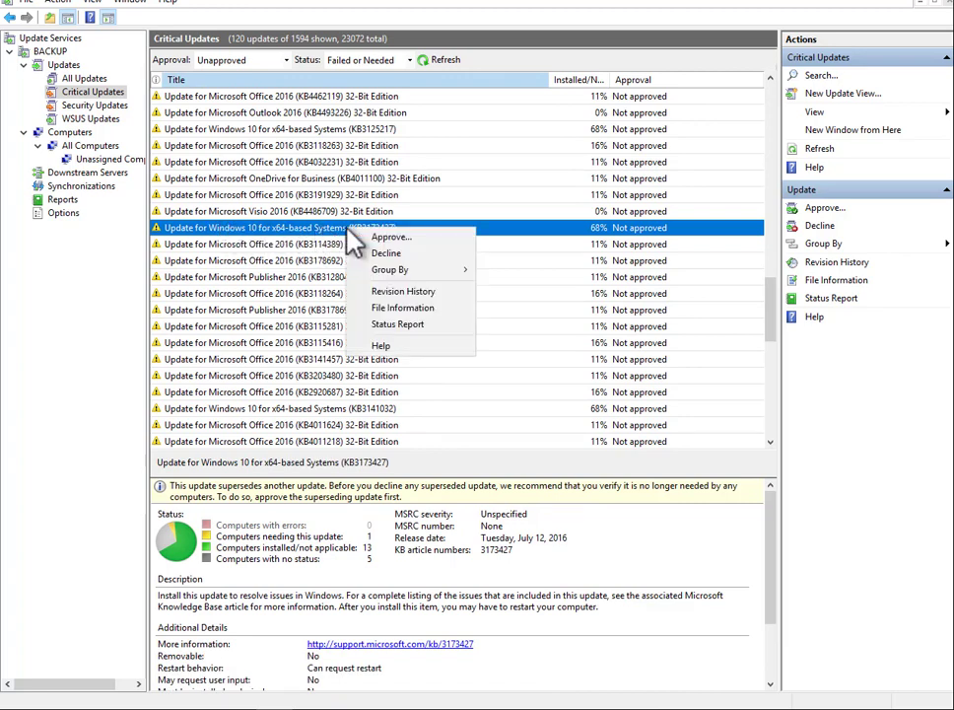
left_click(390, 238)
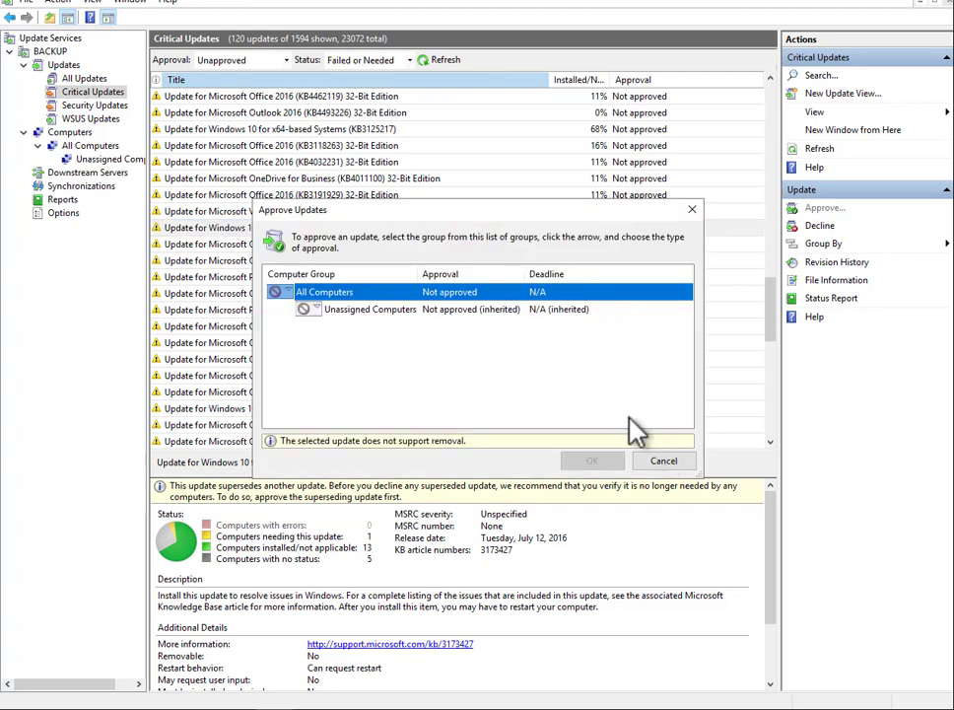
left_click(386, 311)
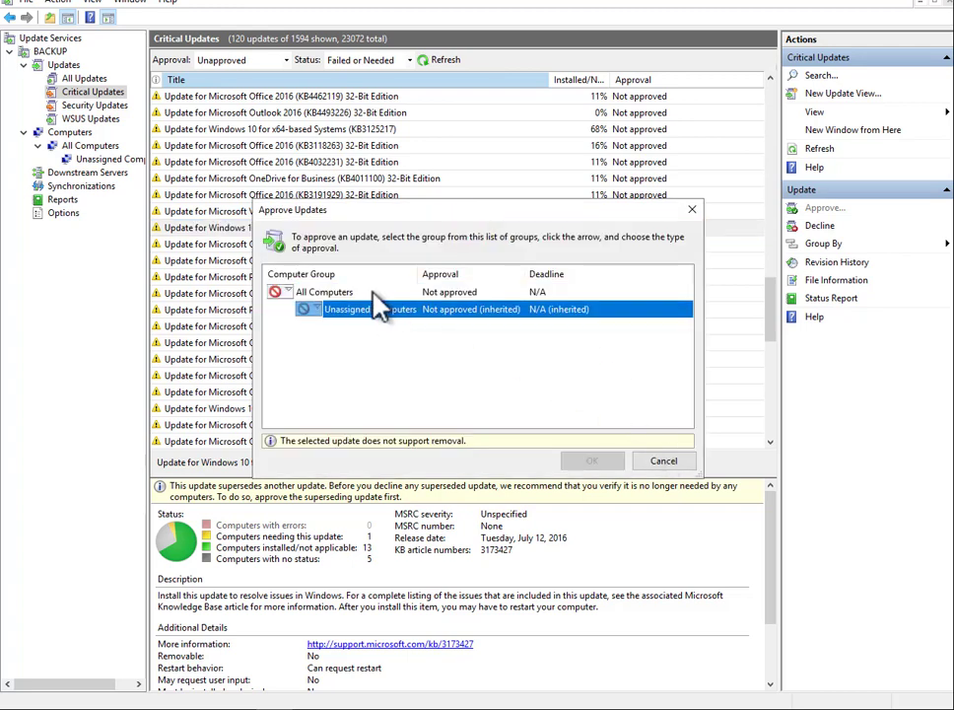
left_click(371, 294)
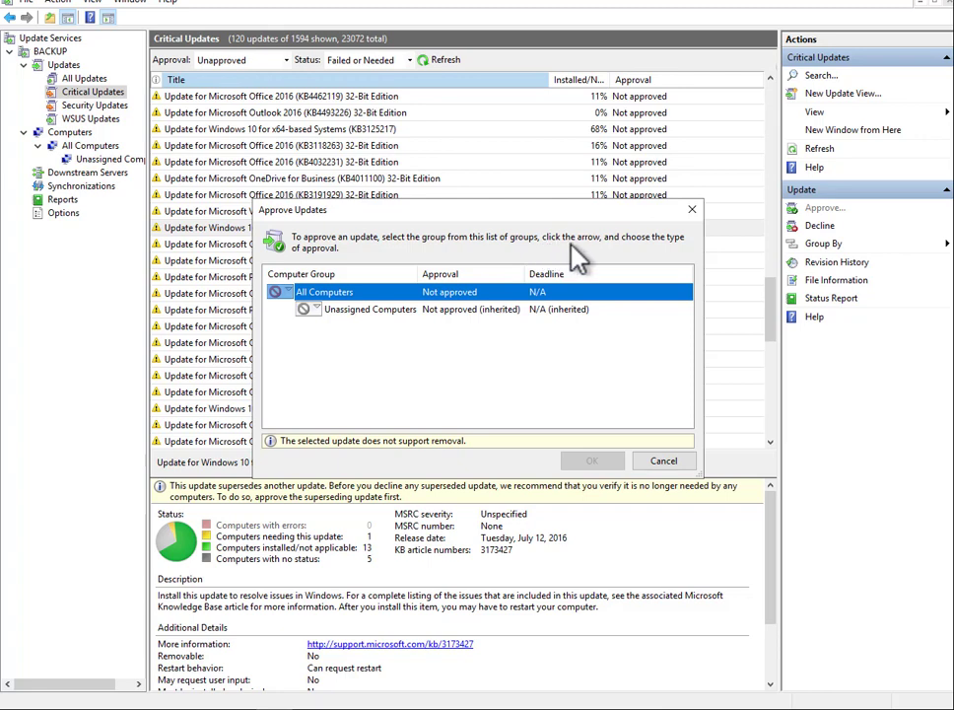
left_click(288, 294)
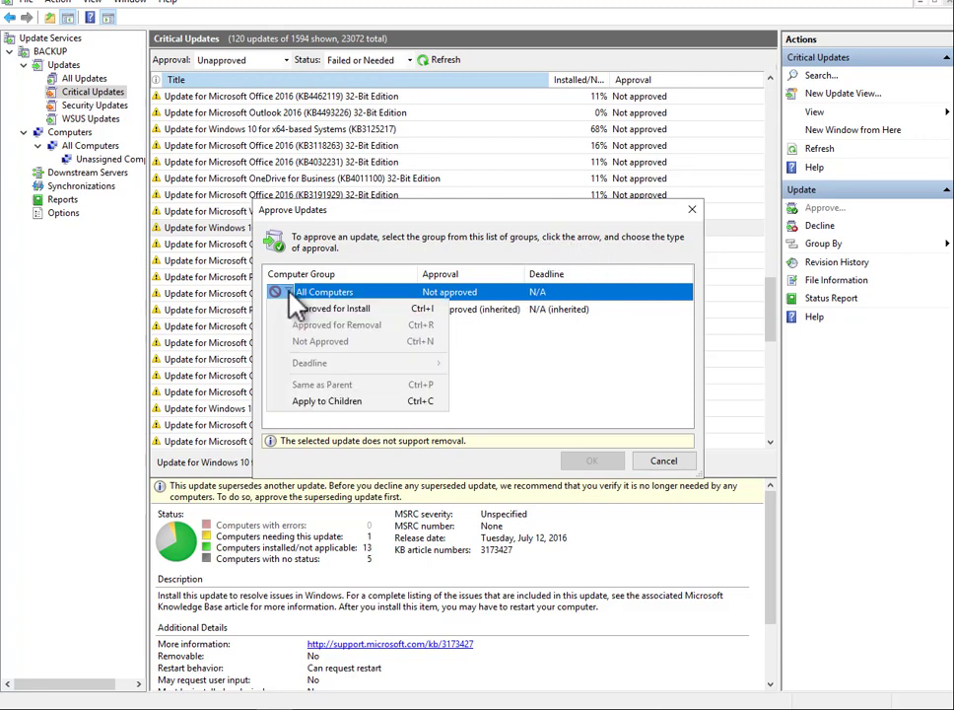
left_click(361, 310)
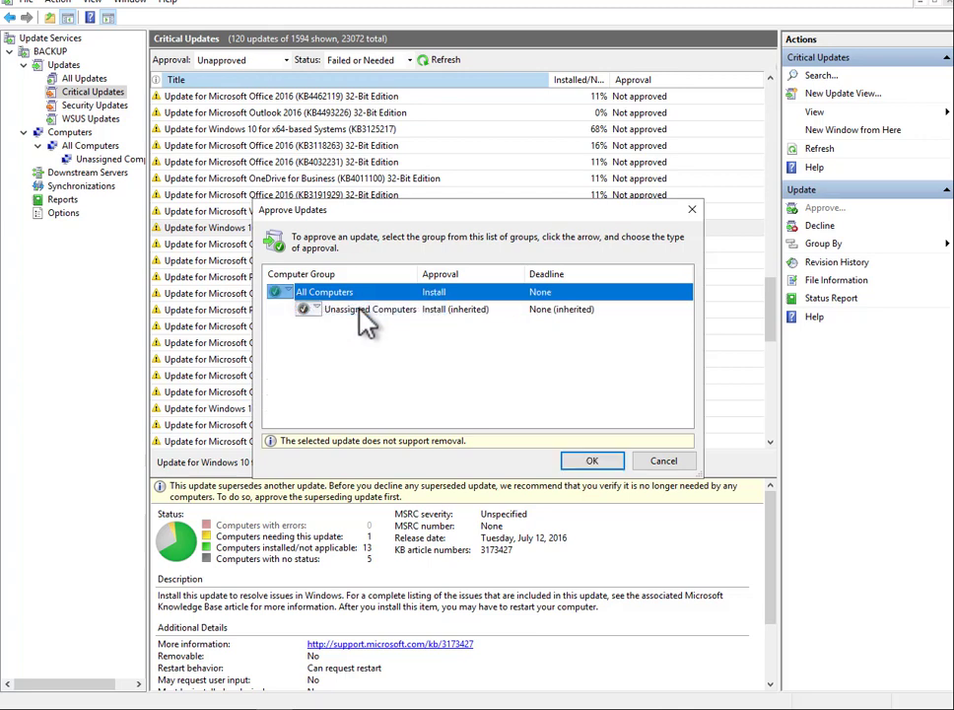
Check the approval options for Unassigned Computers and apply the All Computers approval to its child groups.
left_click(318, 310)
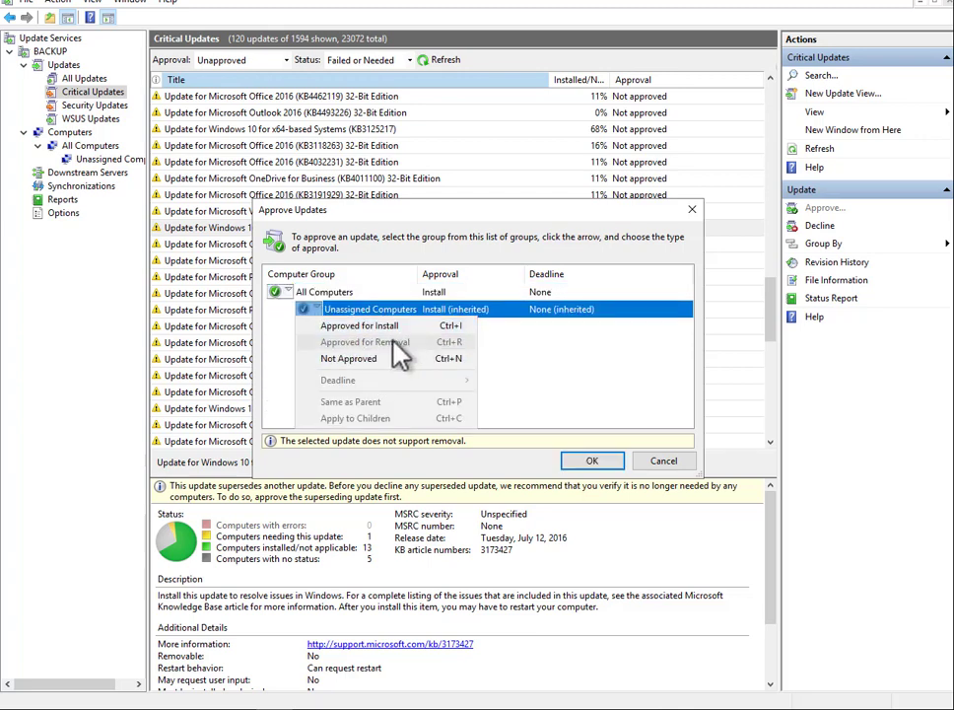
left_click(291, 293)
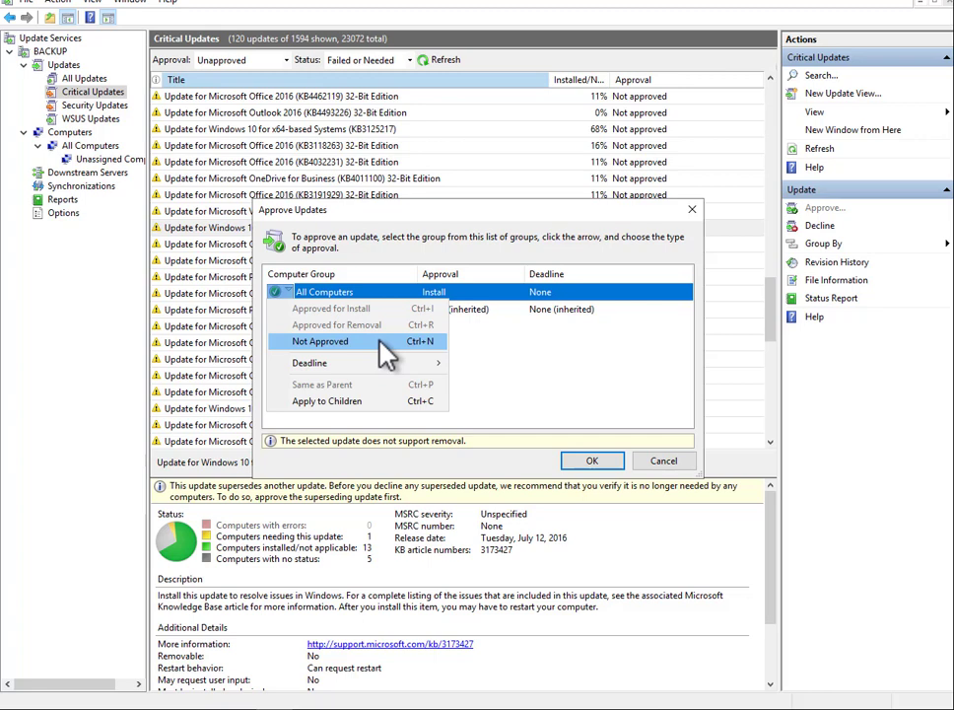
left_click(350, 401)
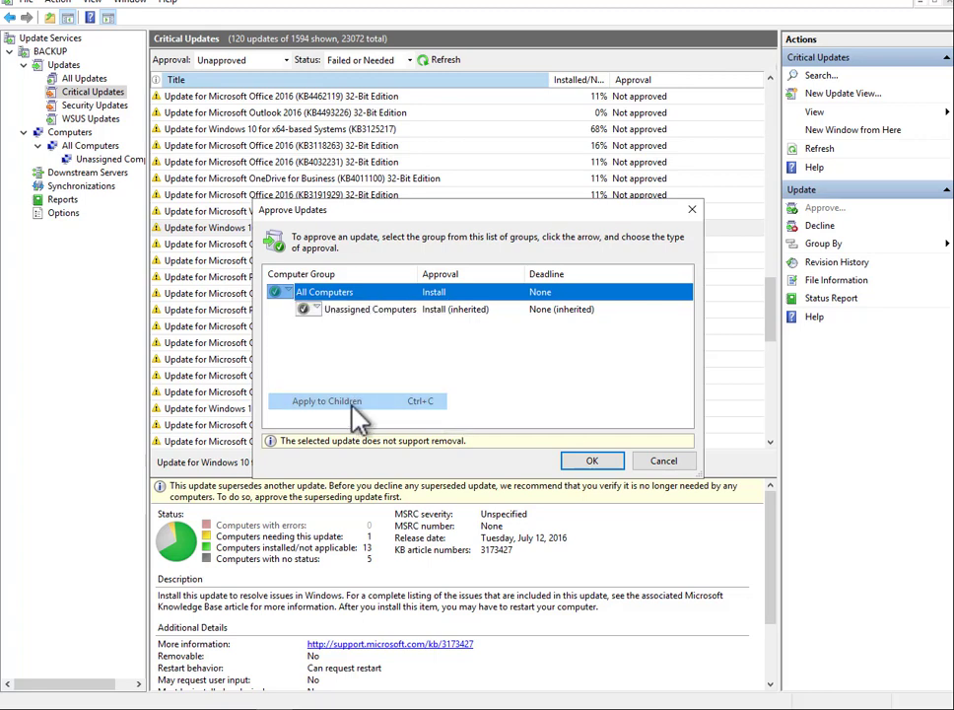
Set Unassigned Computers to Approved for Install for update KB3173427, confirm the approval and close its progress report.
right_click(358, 295)
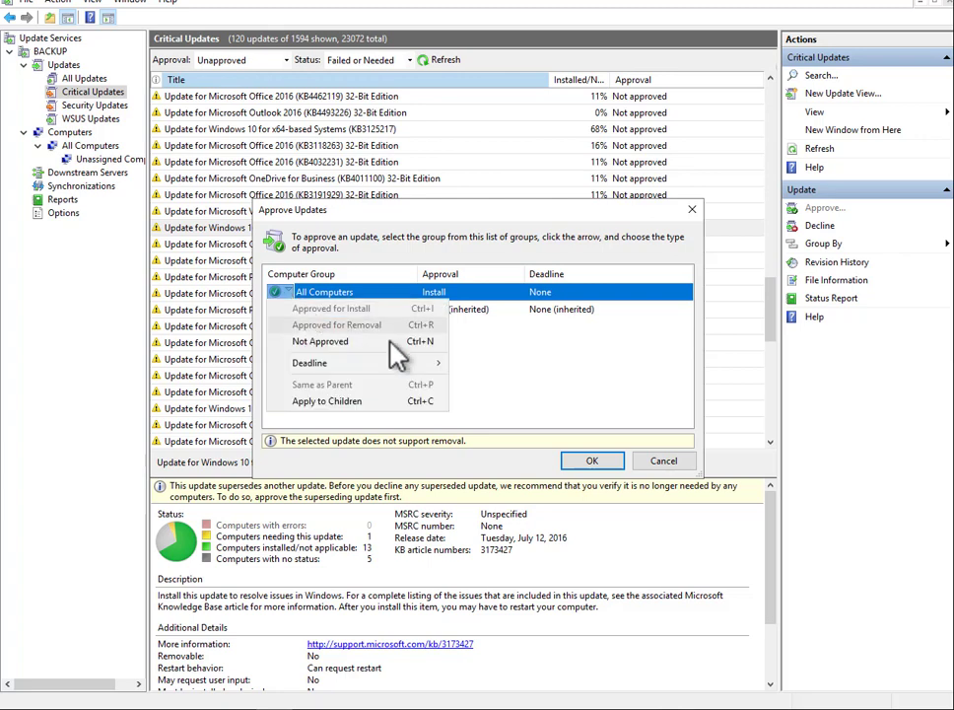
left_click(498, 364)
left_click(318, 308)
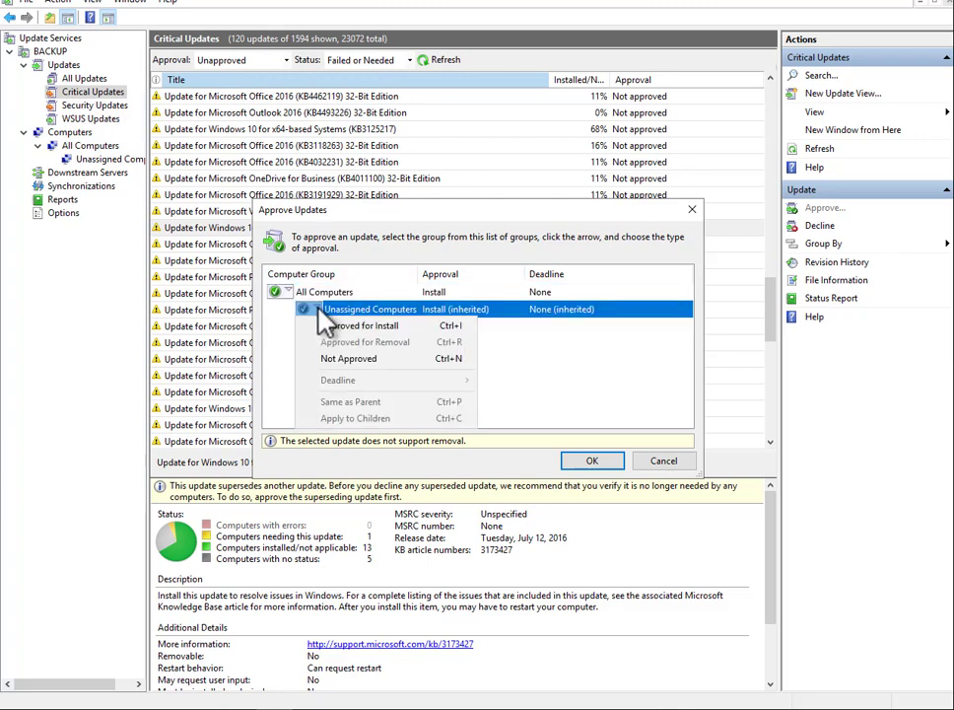
left_click(384, 326)
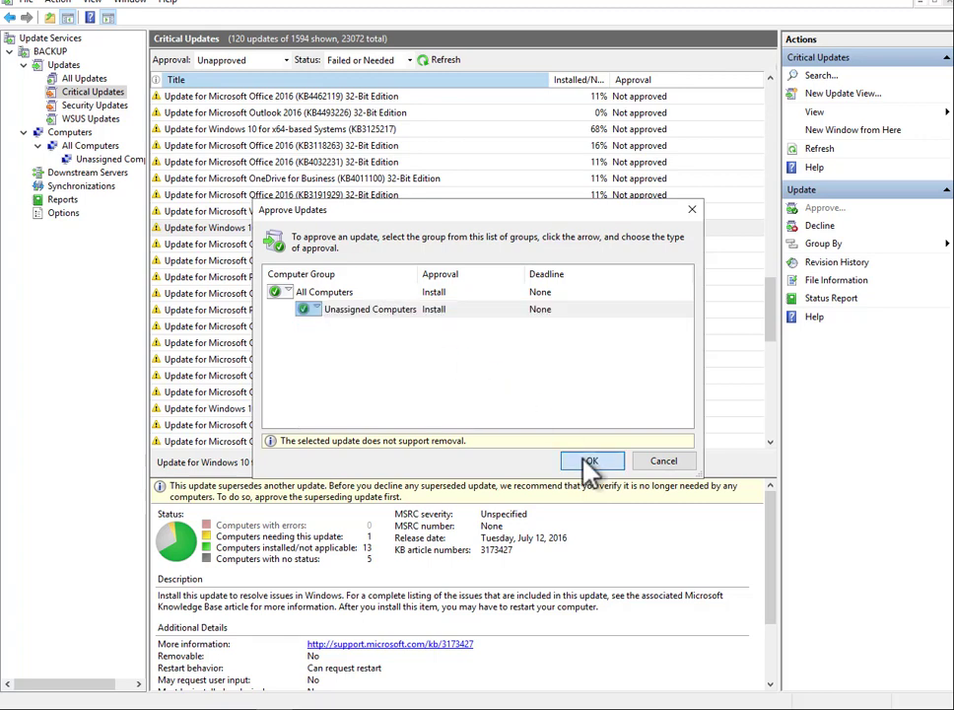
left_click(588, 461)
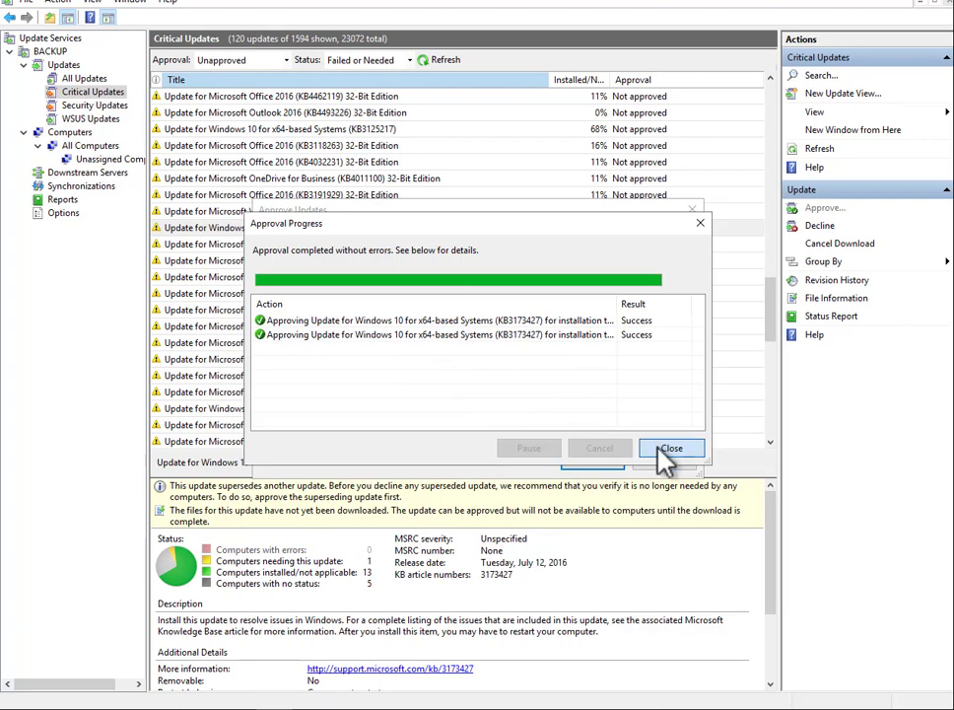
left_click(662, 448)
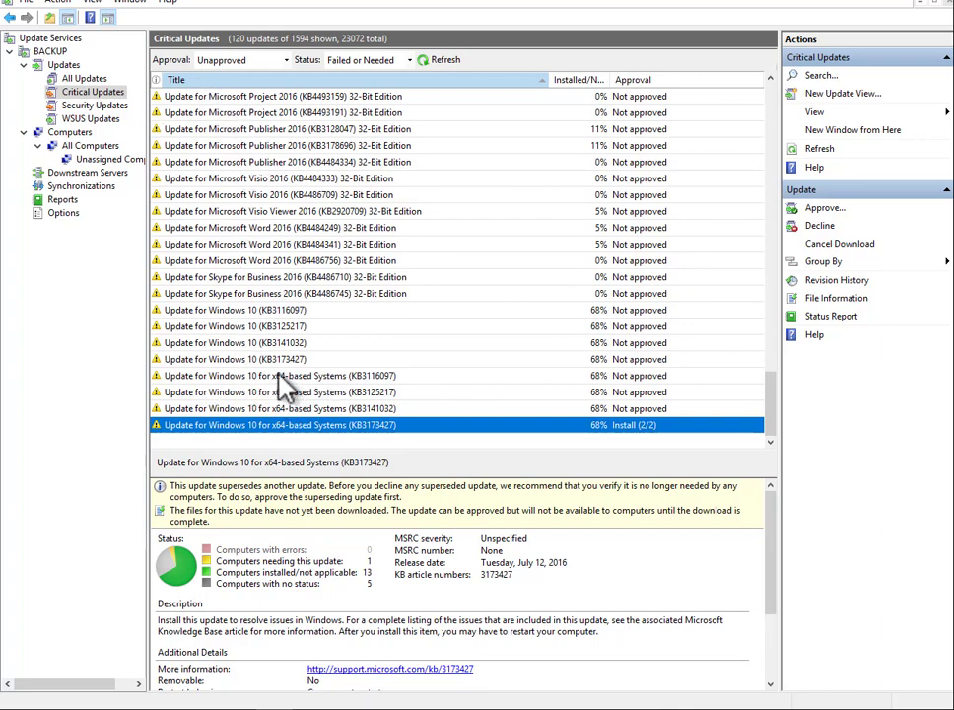
Select the six Windows 10 updates from KB3125217 through the x64-based KB3141032 and start approving them together.
left_click(207, 308)
left_click(285, 329)
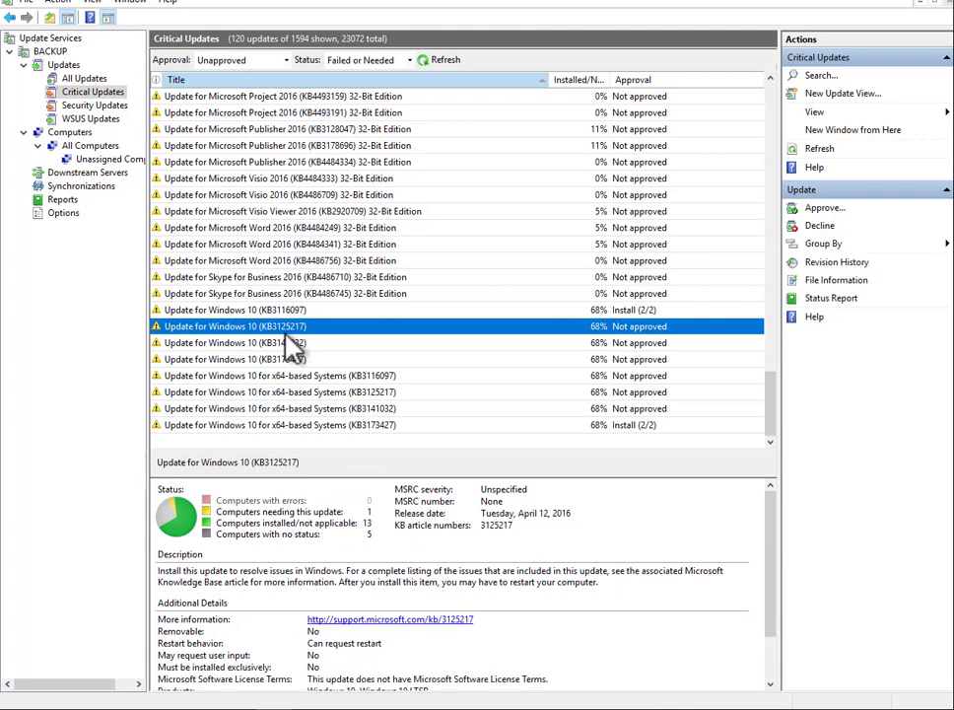
key("shift+Down")
key("shift+Down")
key("shift+Down")
key("shift+Down")
key("shift+Down")
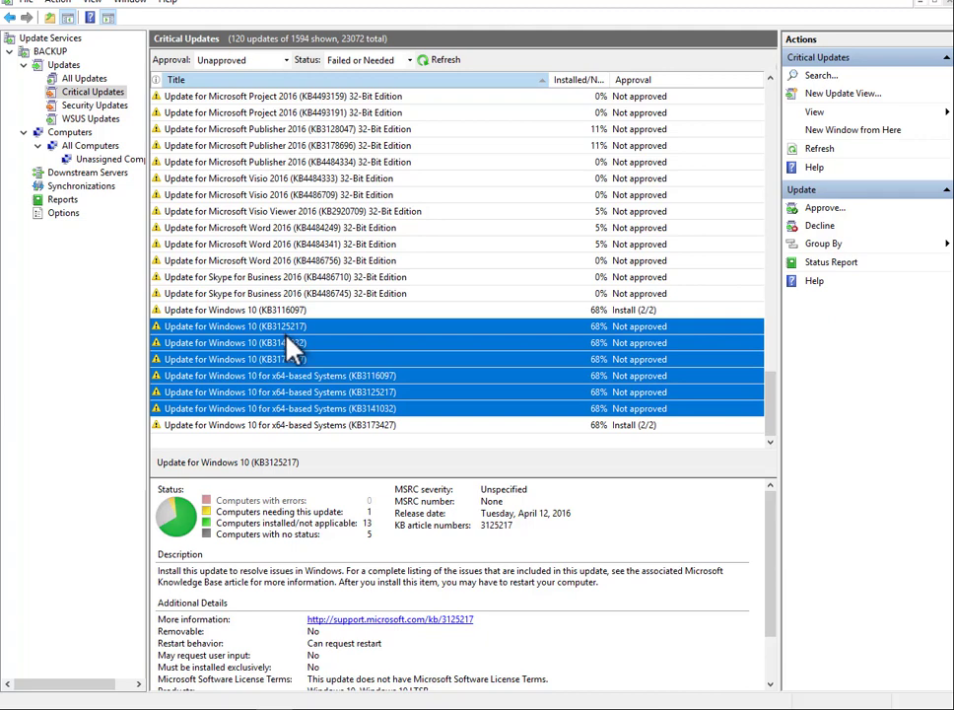
right_click(300, 345)
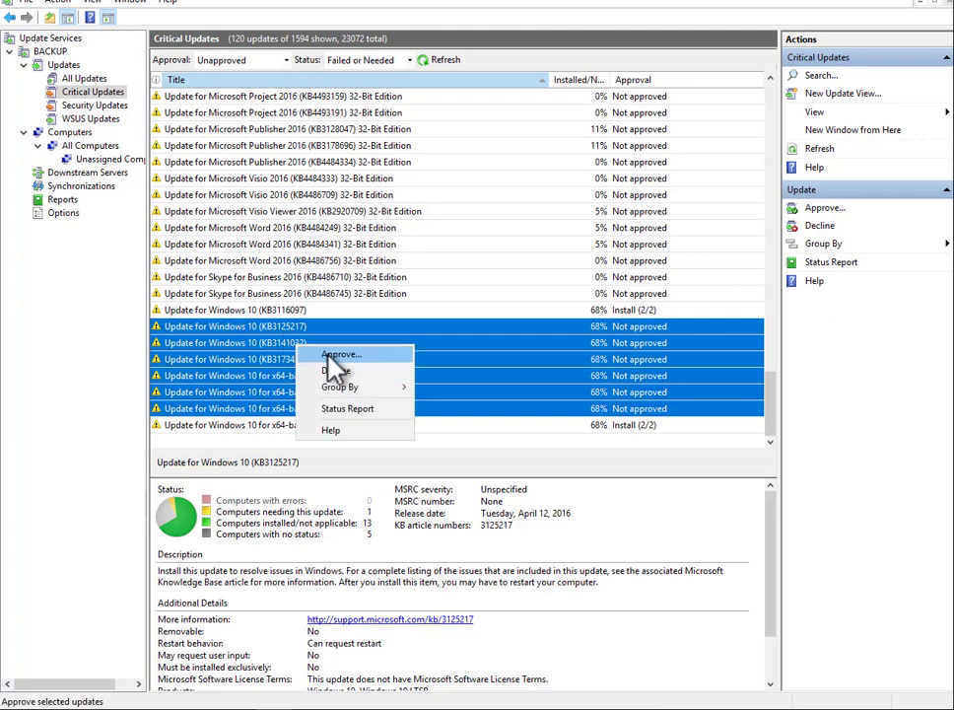
left_click(334, 355)
Set All Computers and Unassigned Computers to Approved for Install for the selected updates, confirm, and close the progress report.
left_click(290, 310)
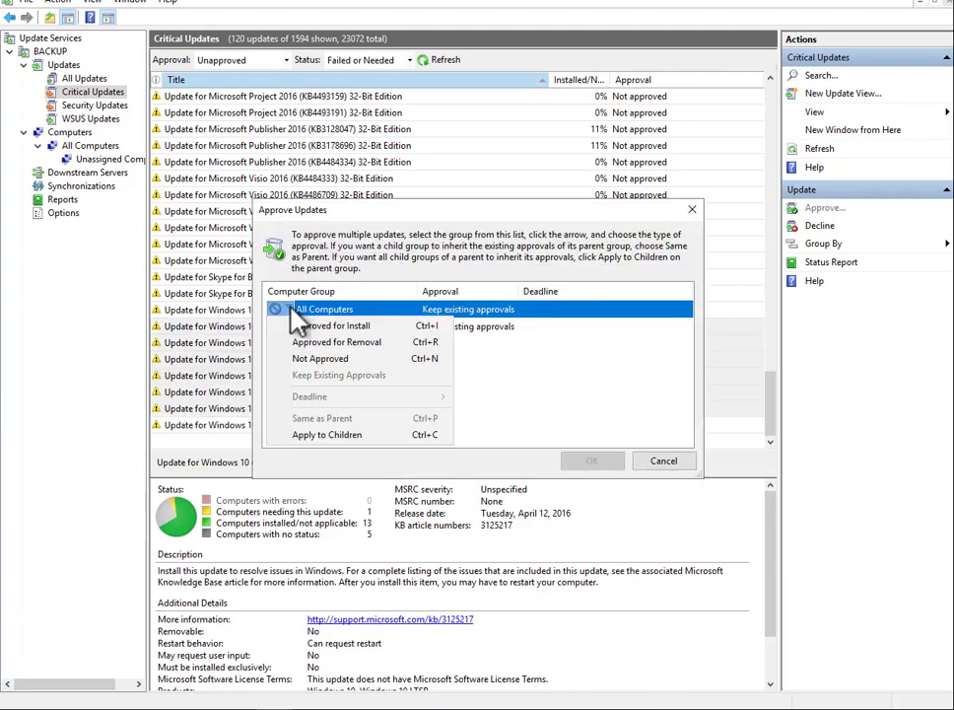
left_click(319, 329)
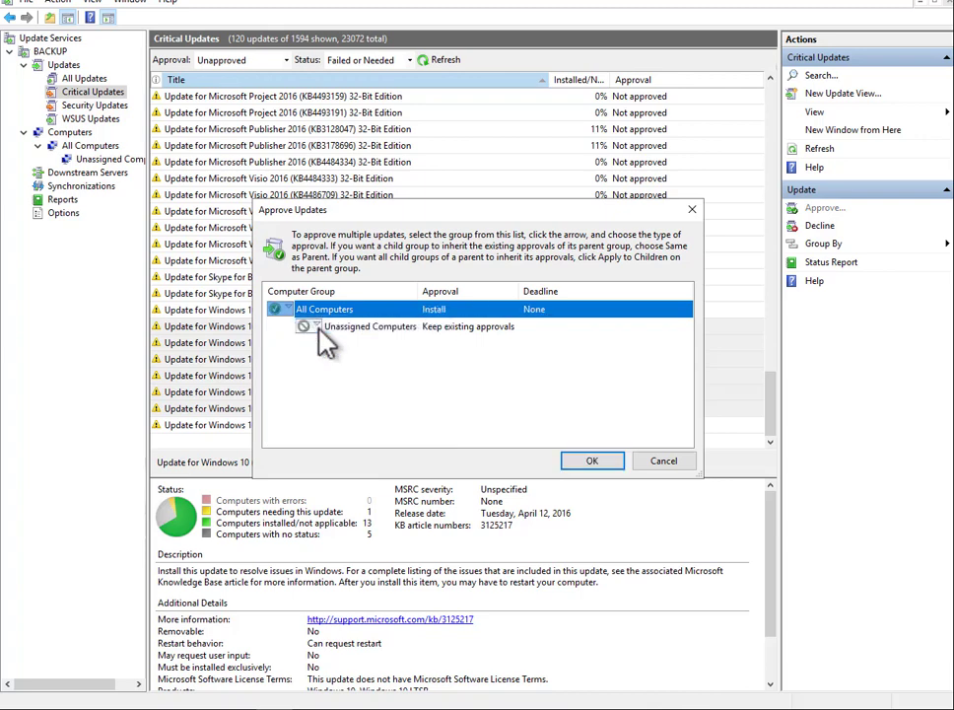
left_click(320, 328)
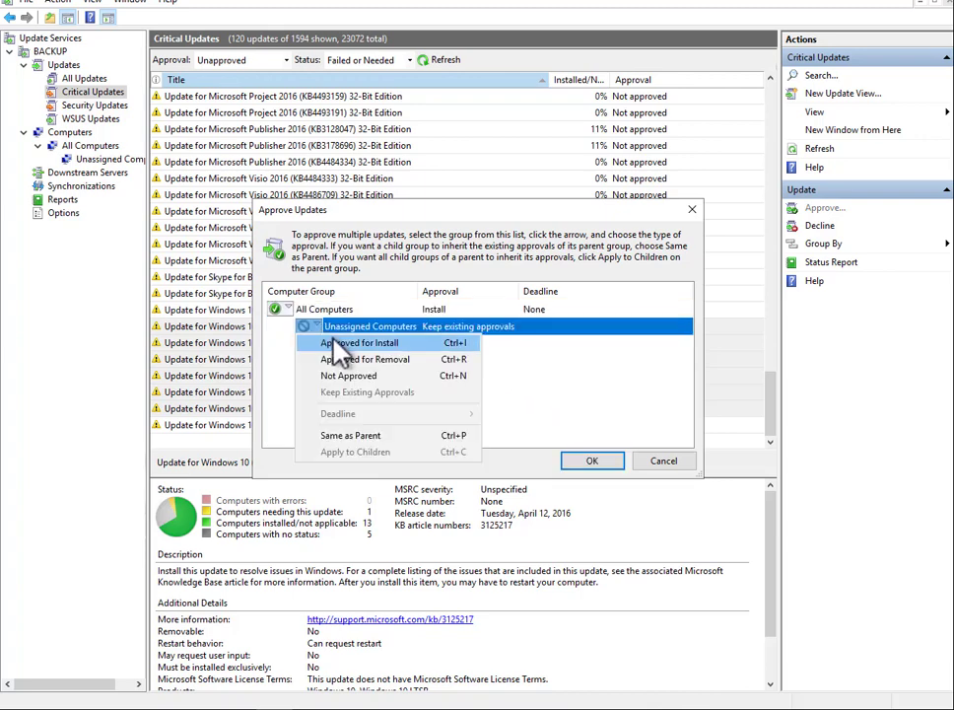
left_click(336, 345)
left_click(606, 464)
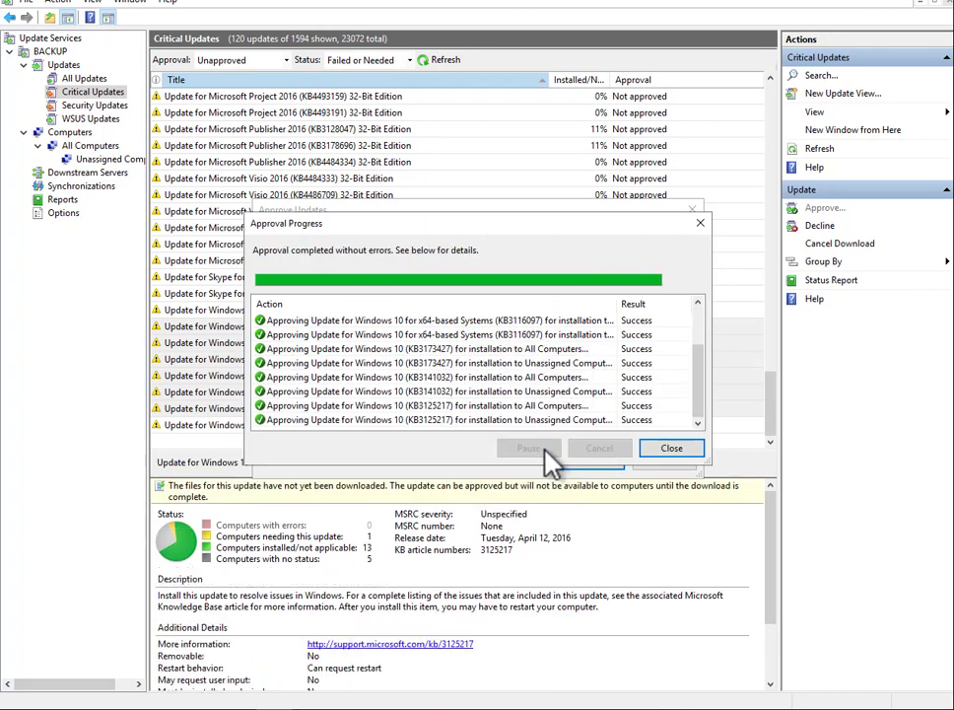
left_click(672, 448)
Open Security Updates, sort the unapproved updates by title and look through the list.
left_click(91, 105)
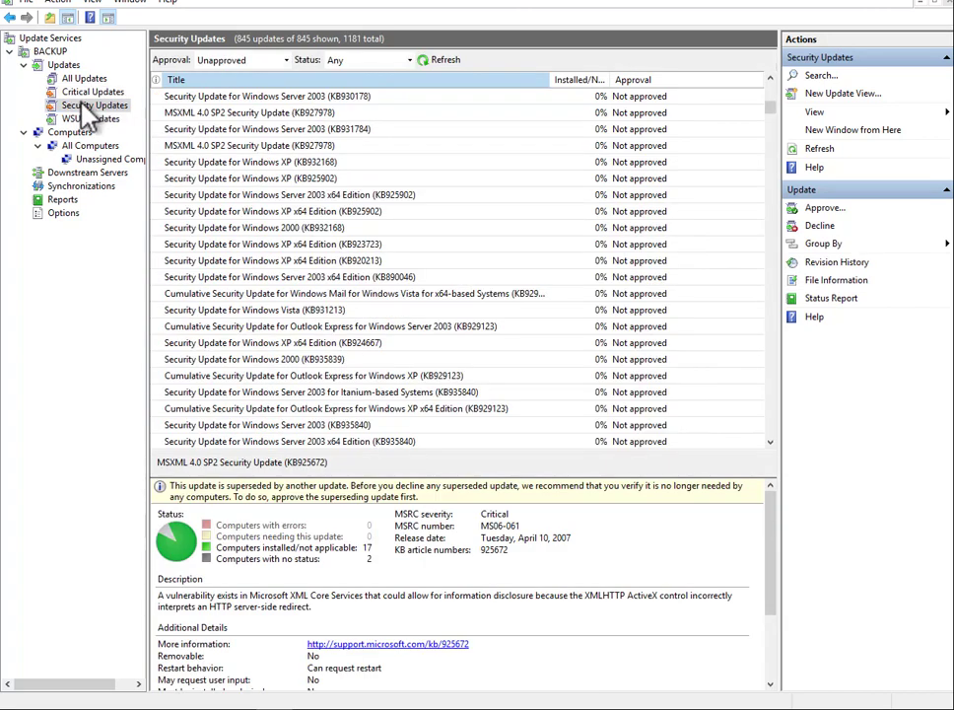
scroll(286, 266, "down", 2)
scroll(286, 264, "down", 1)
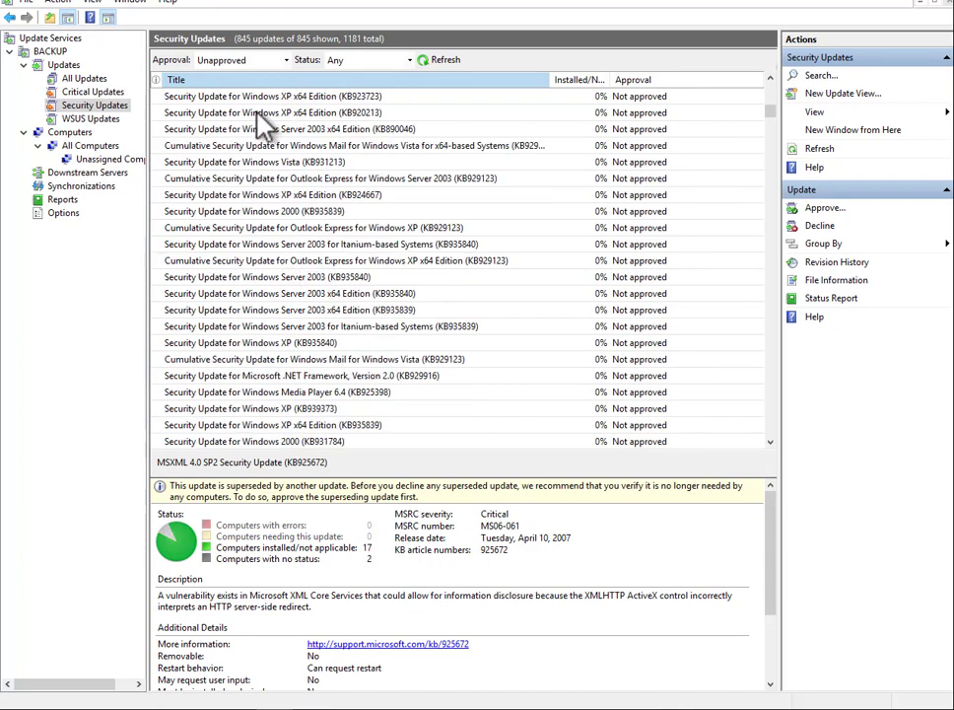
left_click(258, 80)
scroll(298, 251, "up", 12)
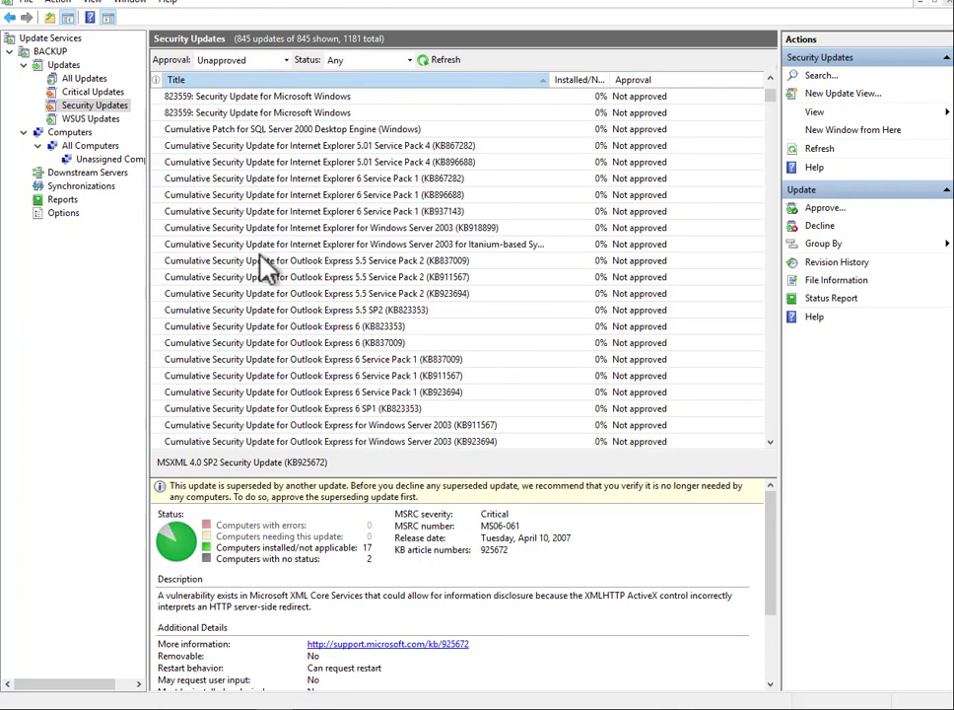
scroll(255, 357, "down", 7)
scroll(258, 362, "down", 13)
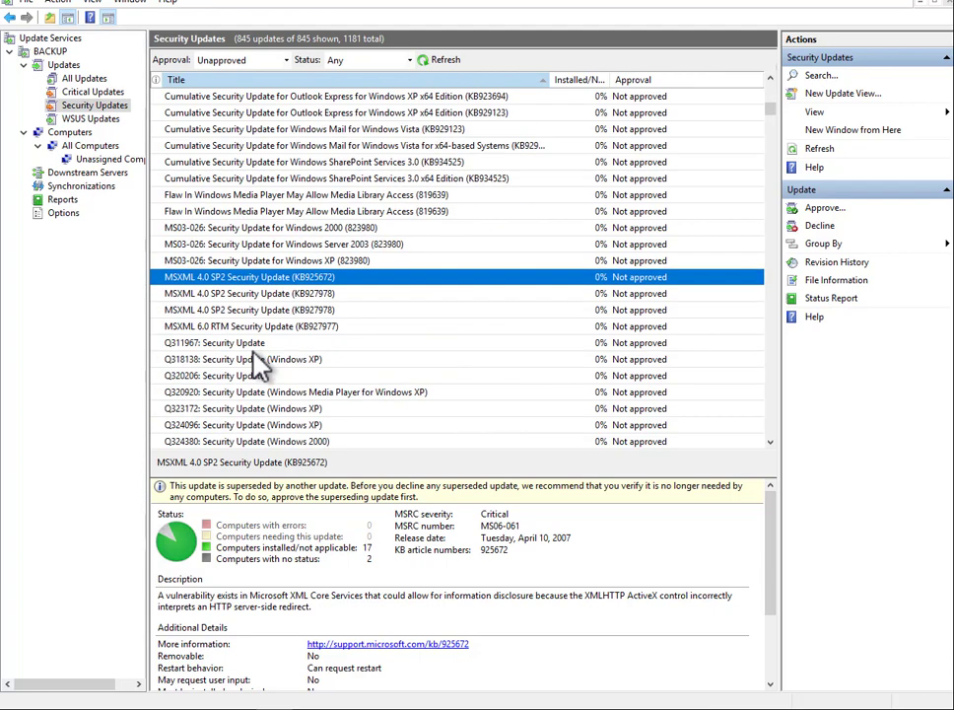
Examine the computers listed under All Computers and Unassigned Computers with the status filter Failed or Needed.
left_click(90, 145)
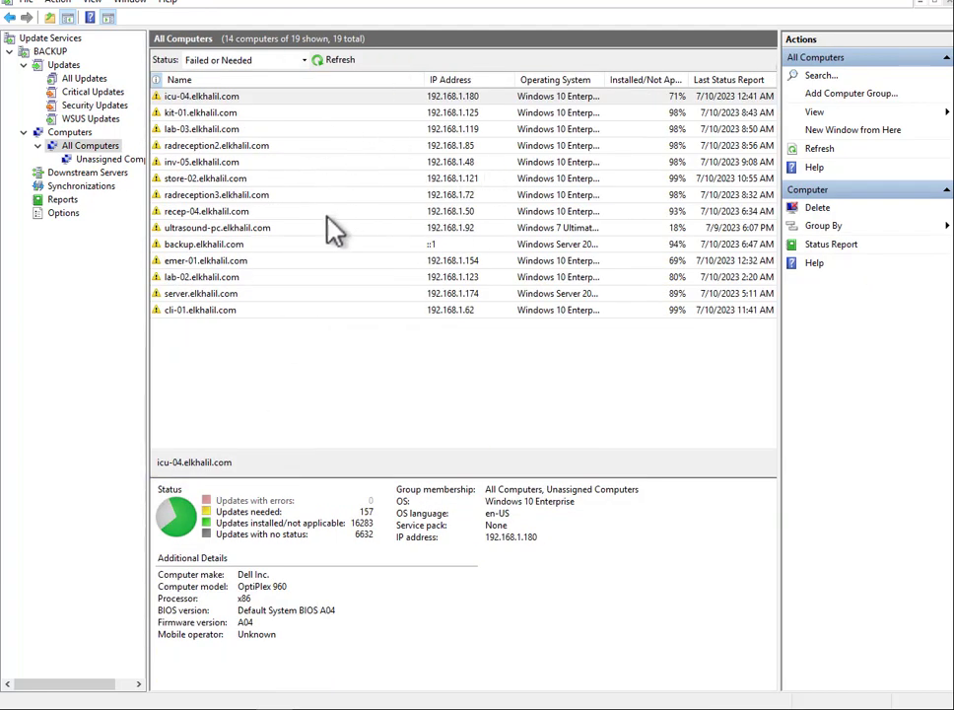
left_click(98, 159)
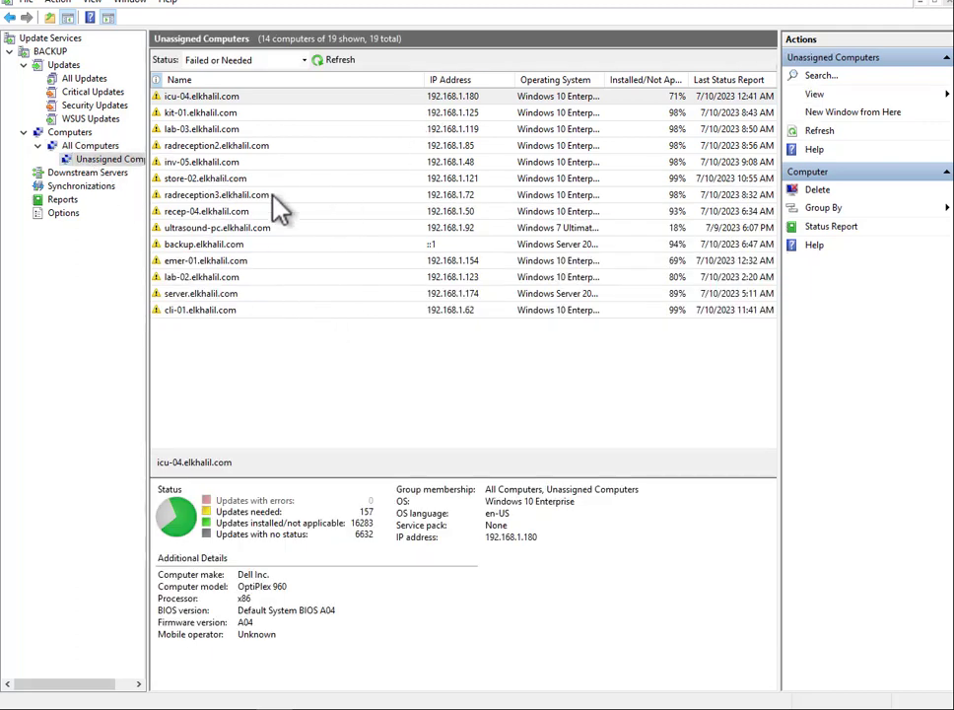
left_click(80, 146)
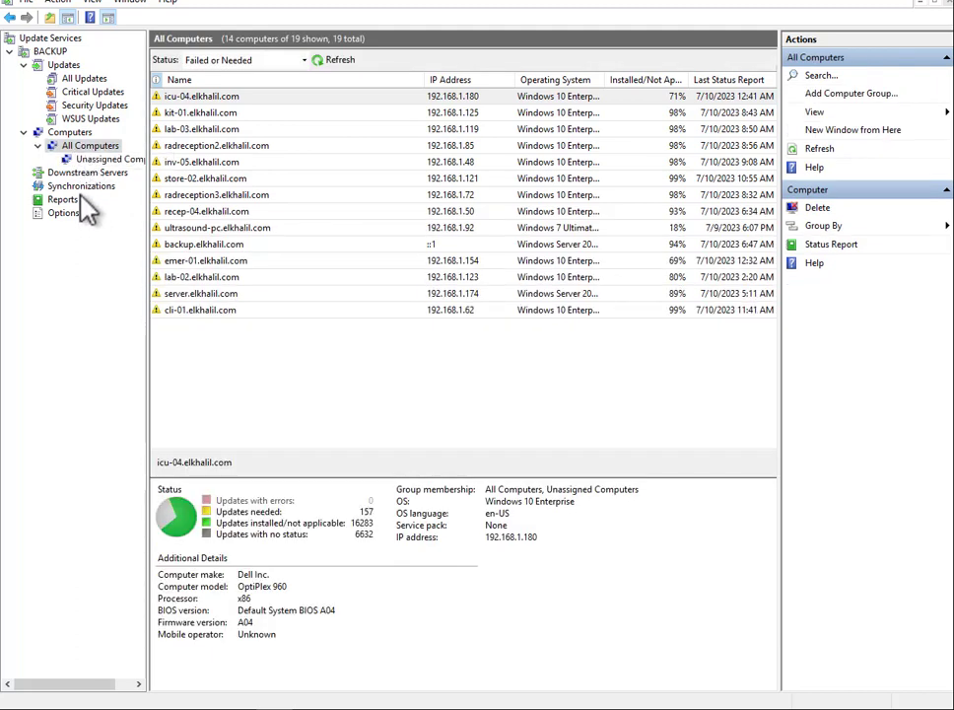
Check the synchronization history and open the synchronization options.
left_click(83, 187)
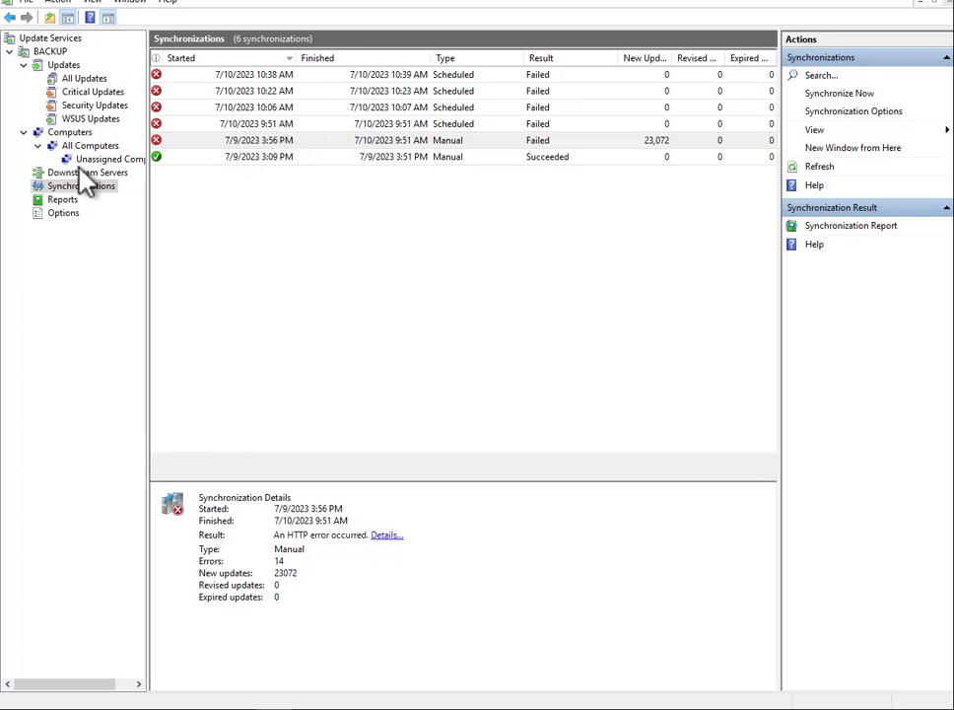
right_click(69, 190)
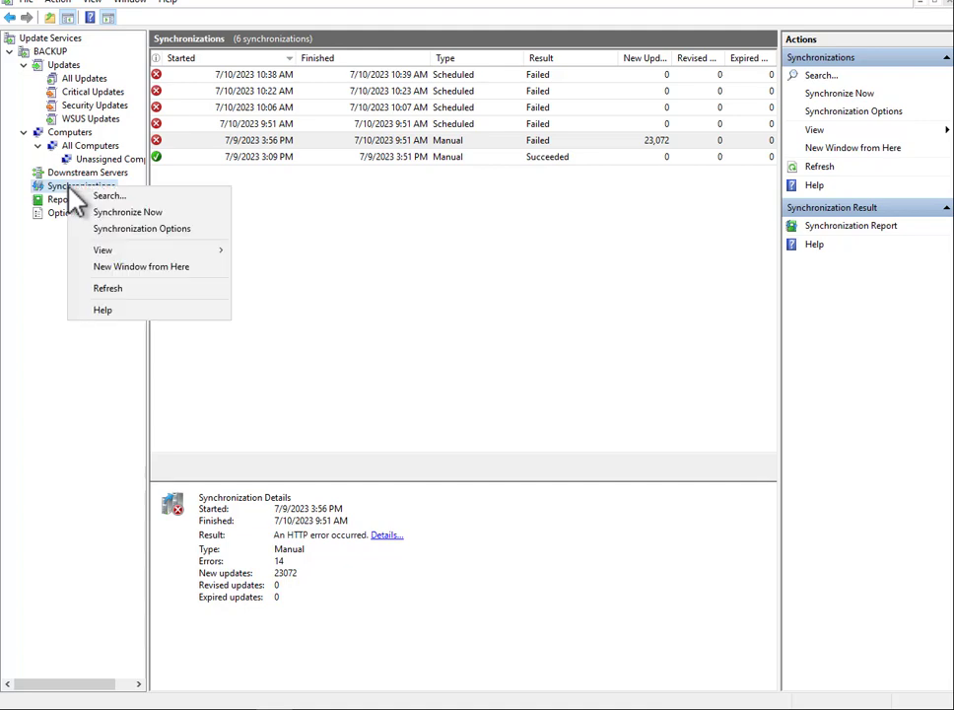
left_click(125, 232)
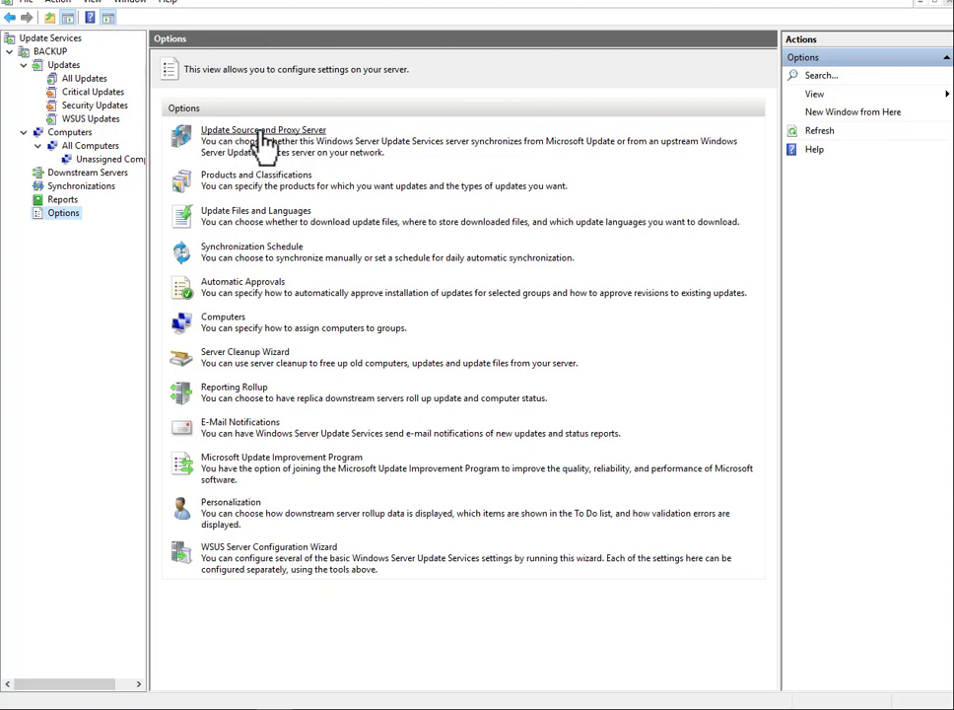
Deselect all Windows XP and Windows Vista entries in the products to synchronize, apply the change and close Products and Classifications.
left_click(279, 181)
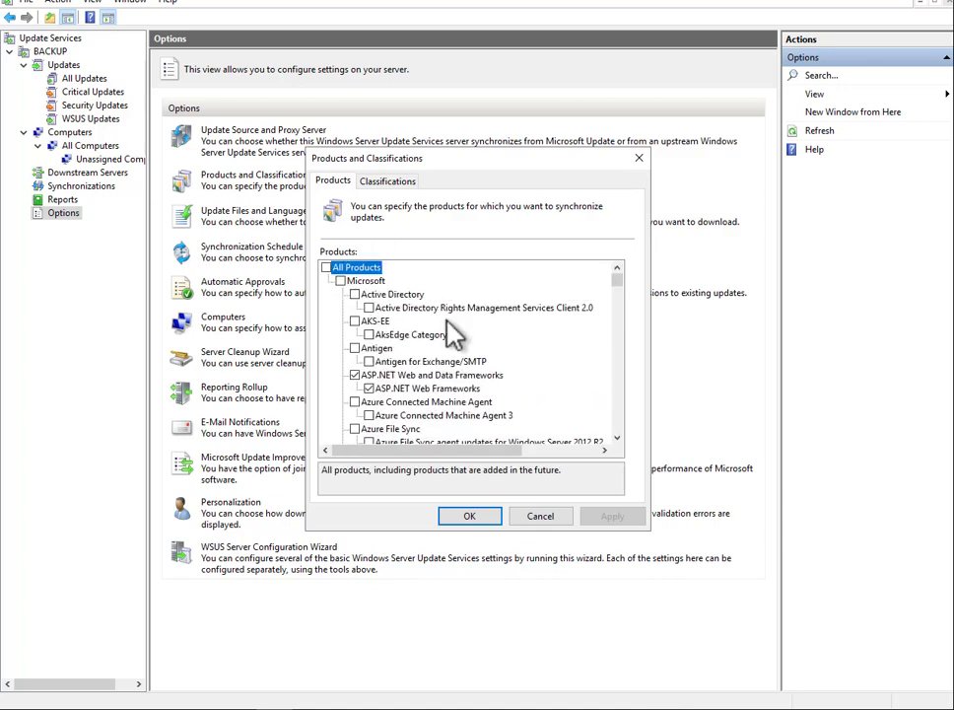
scroll(449, 337, "down", 20)
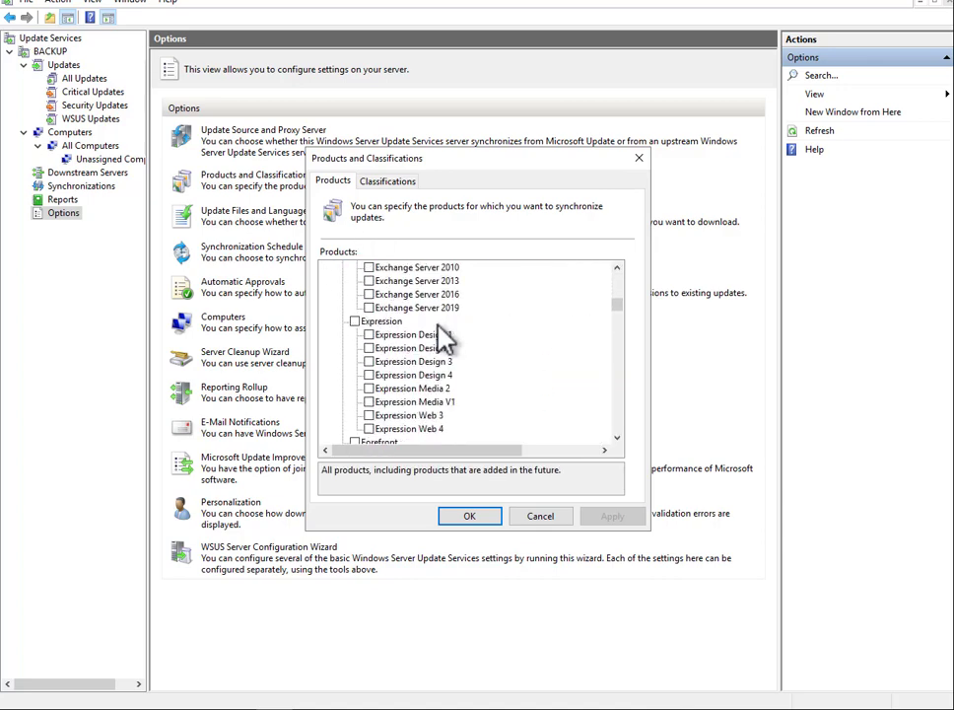
scroll(445, 337, "down", 20)
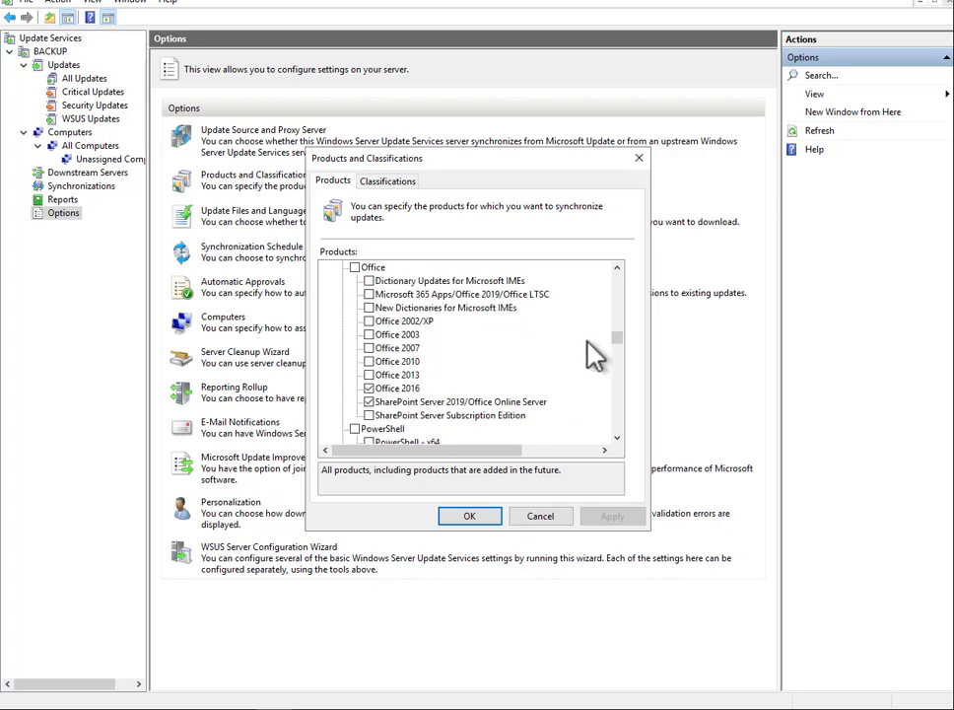
left_click_drag(616, 339, 617, 360)
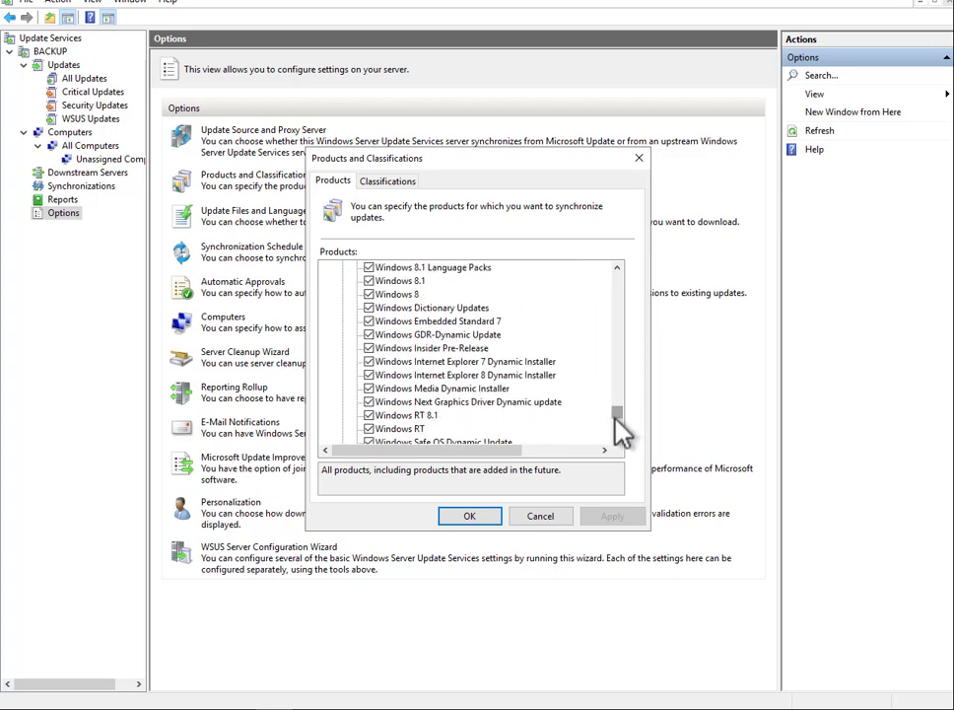
scroll(449, 295, "up", 9)
scroll(456, 357, "down", 5)
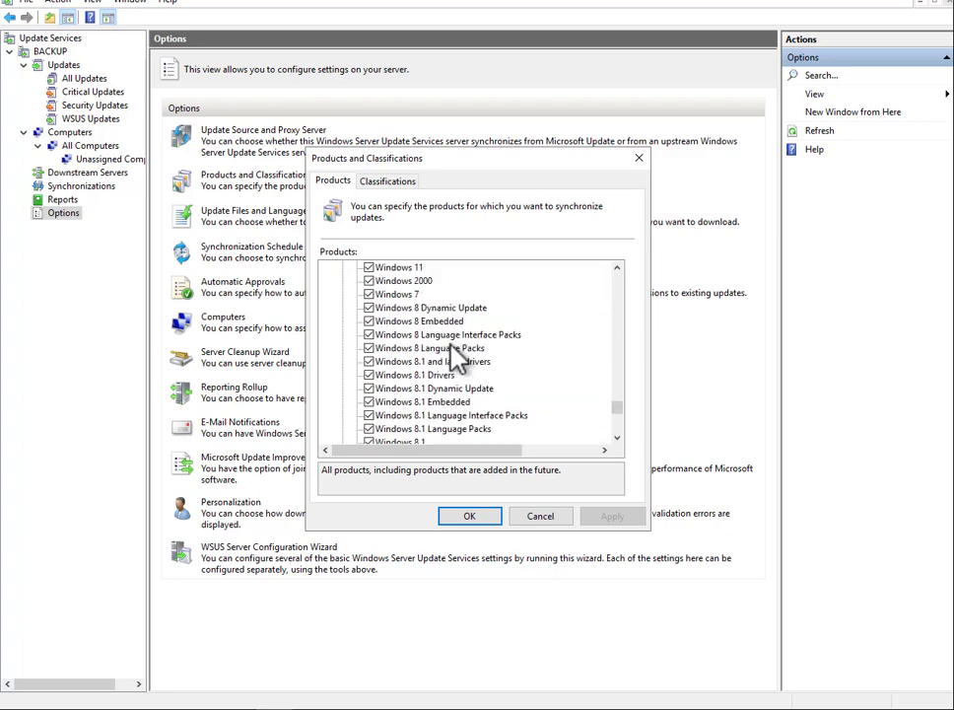
scroll(458, 360, "down", 20)
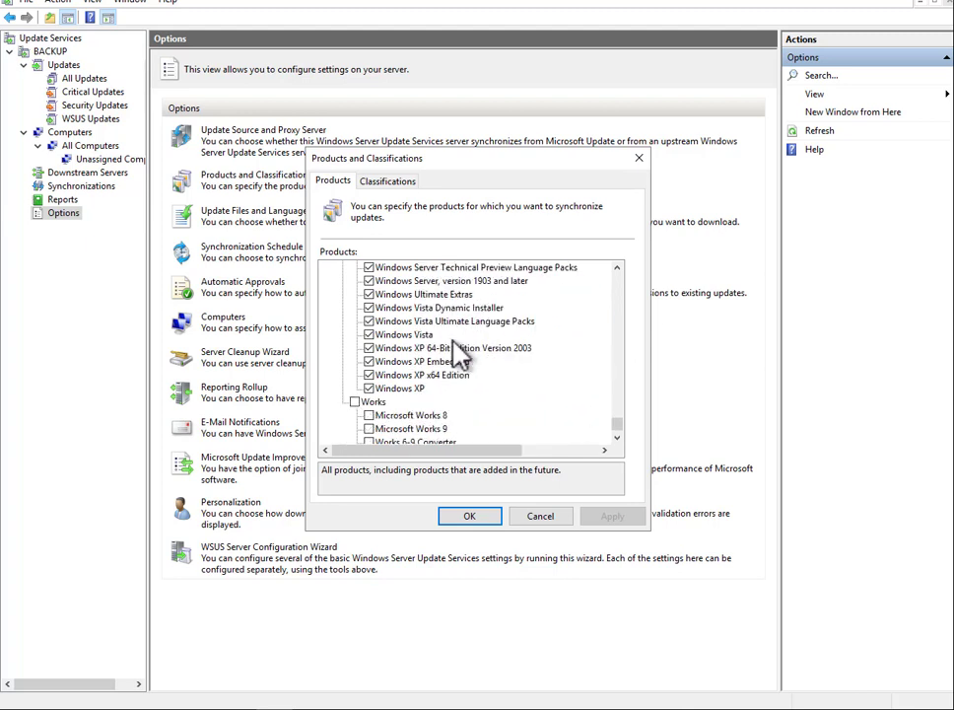
left_click(369, 388)
left_click(368, 375)
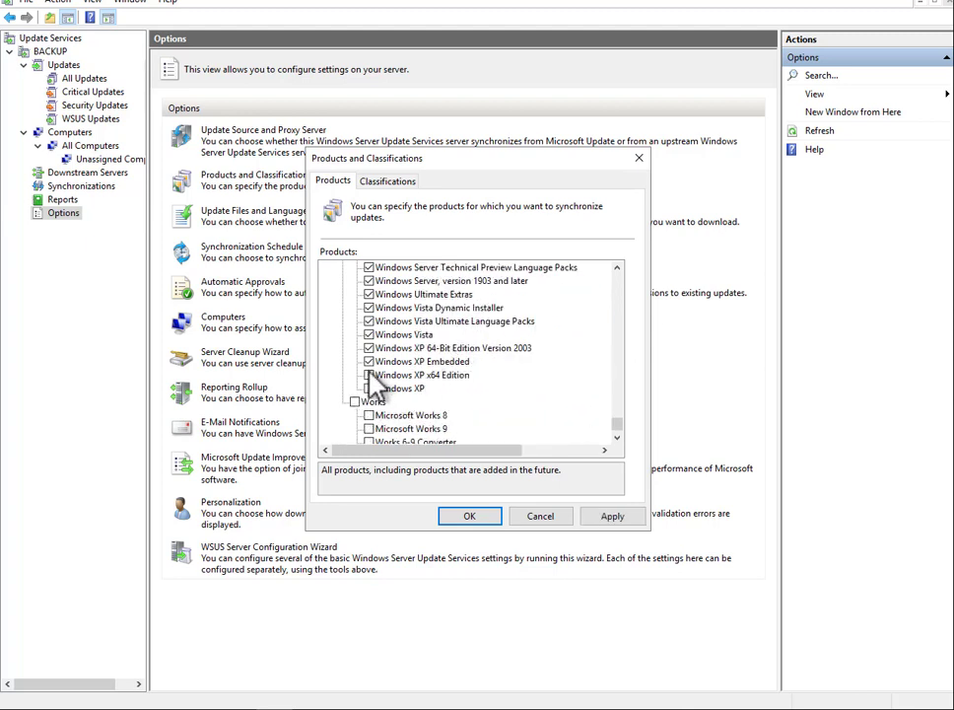
left_click(368, 360)
left_click(368, 348)
left_click(368, 334)
left_click(369, 321)
left_click(368, 308)
left_click(617, 520)
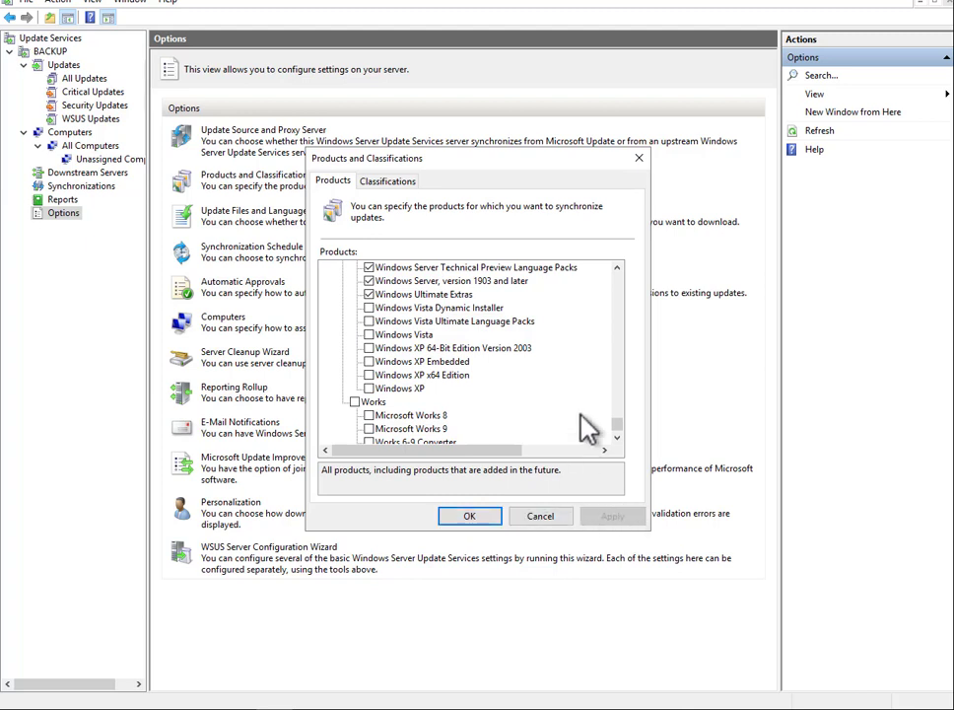
left_click(483, 513)
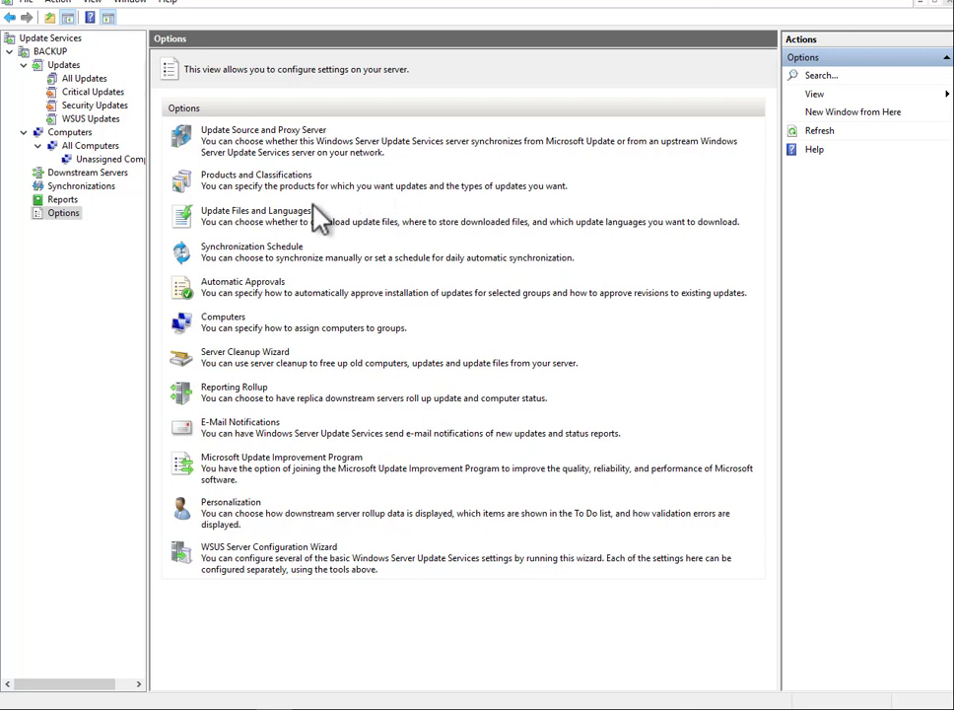
Review the Update Files and Languages storage settings and the Synchronization Schedule, closing each without saving.
left_click(277, 212)
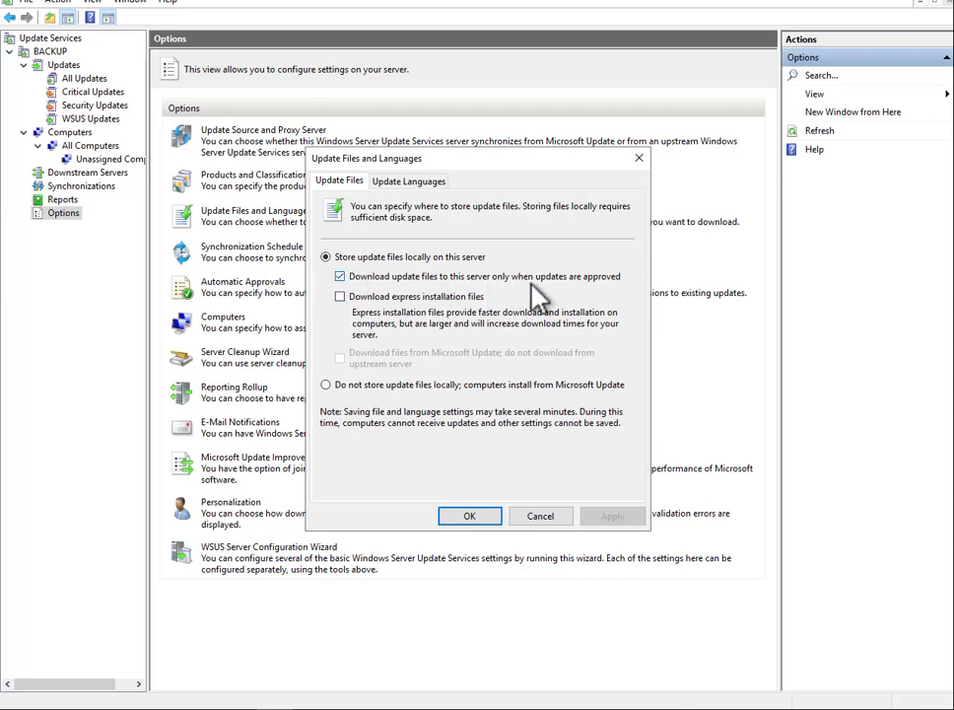
left_click(517, 520)
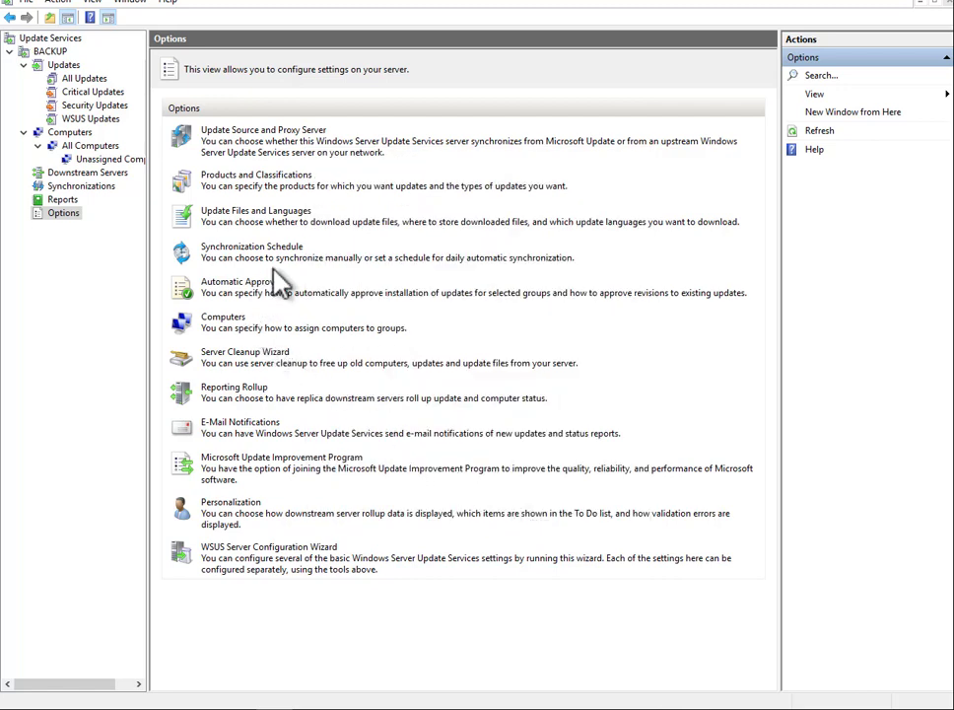
left_click(250, 250)
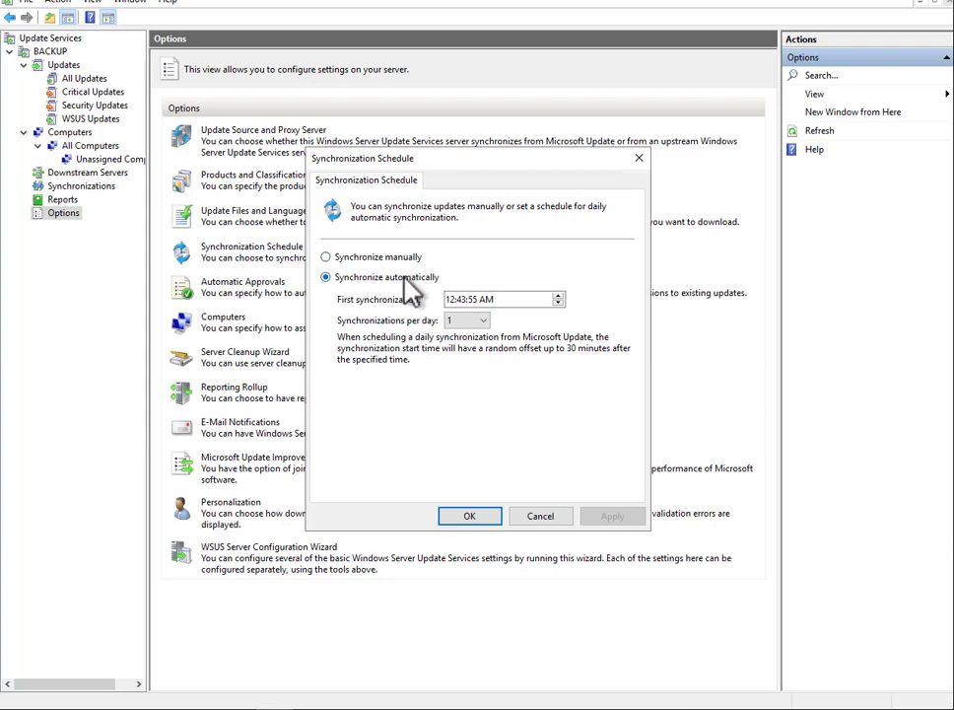
left_click(535, 516)
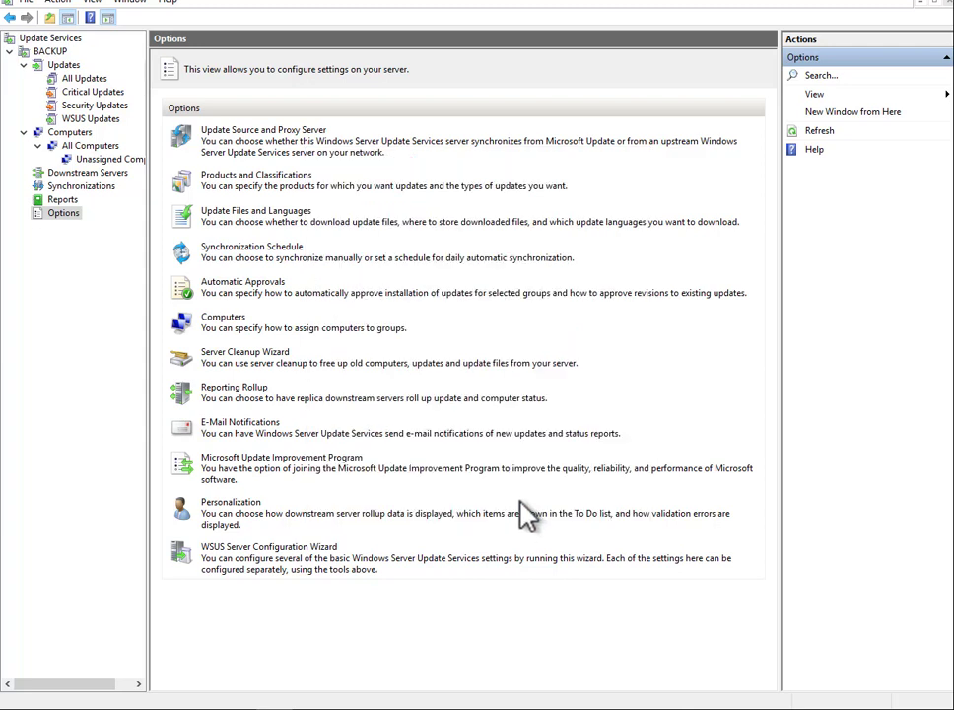
Review how computers are assigned to groups in the Computers options and close them without saving.
left_click(217, 319)
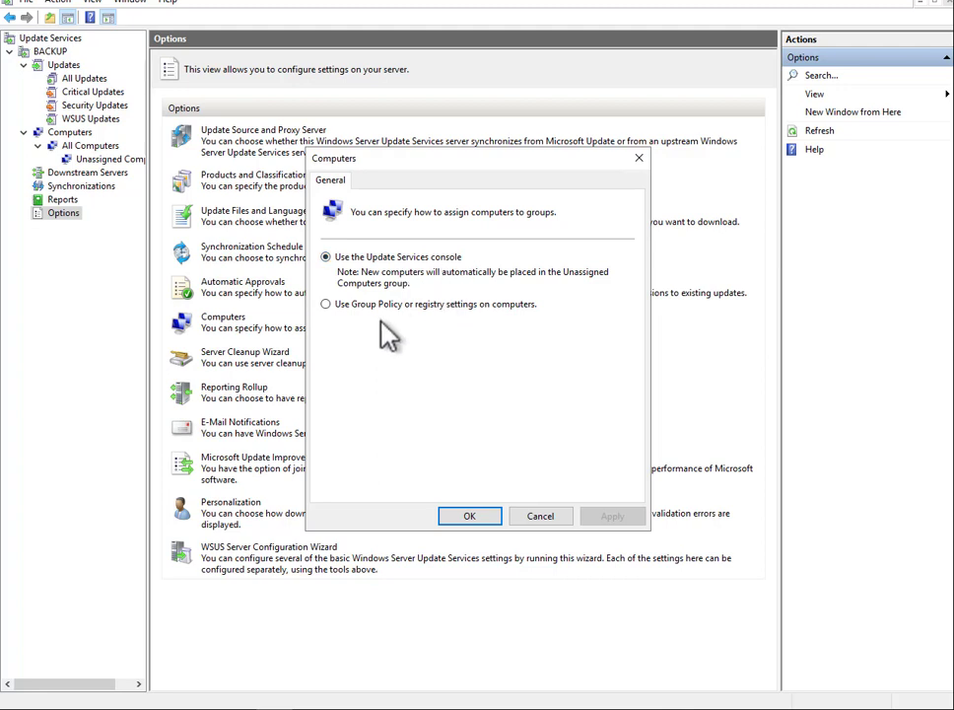
left_click(528, 519)
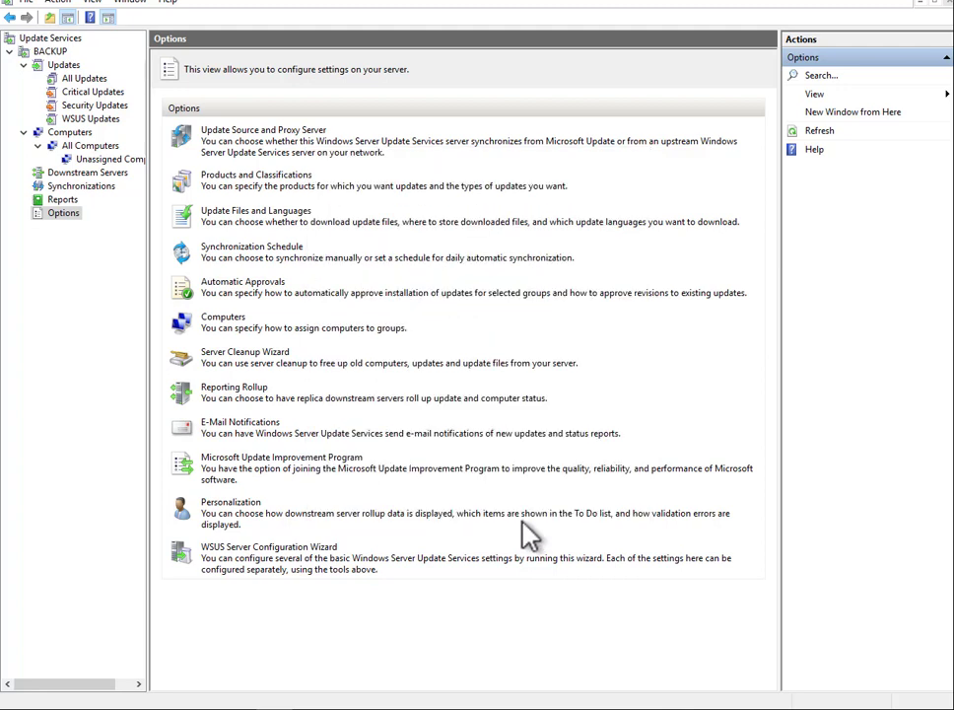
Try enabling e-mail notifications for newly synchronized updates and the sending of status reports, and cancel without saving.
left_click(265, 424)
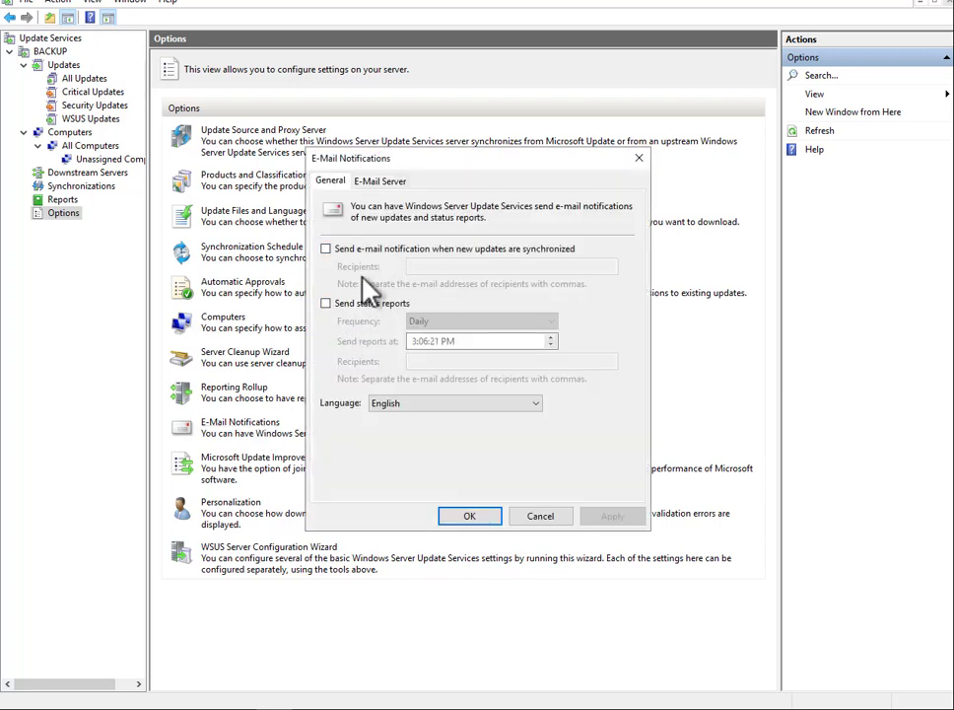
left_click(376, 248)
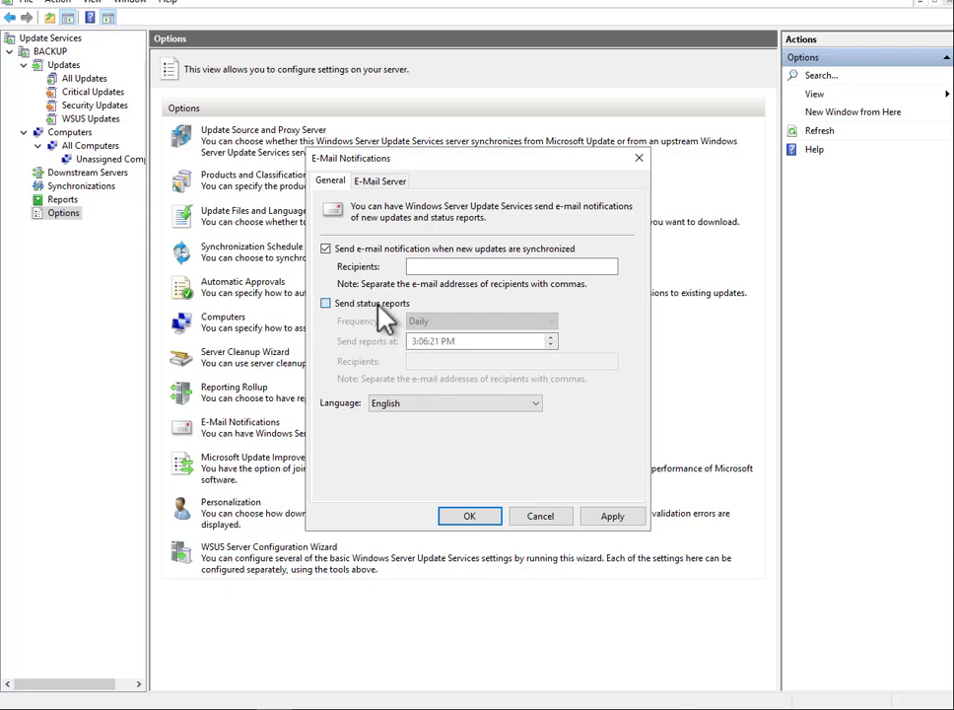
left_click(374, 302)
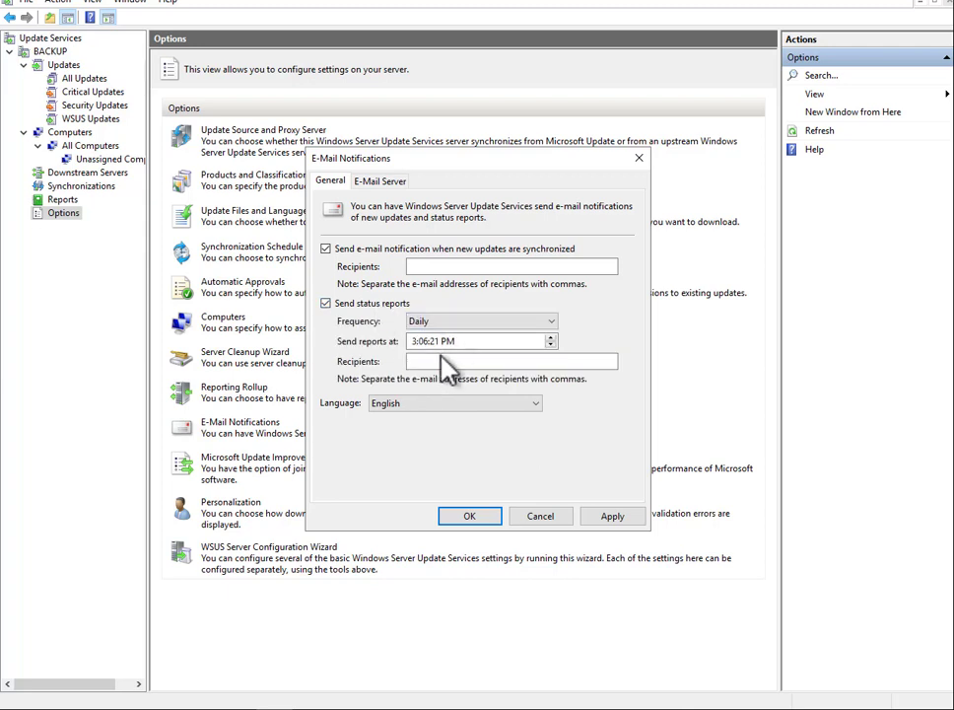
left_click(554, 521)
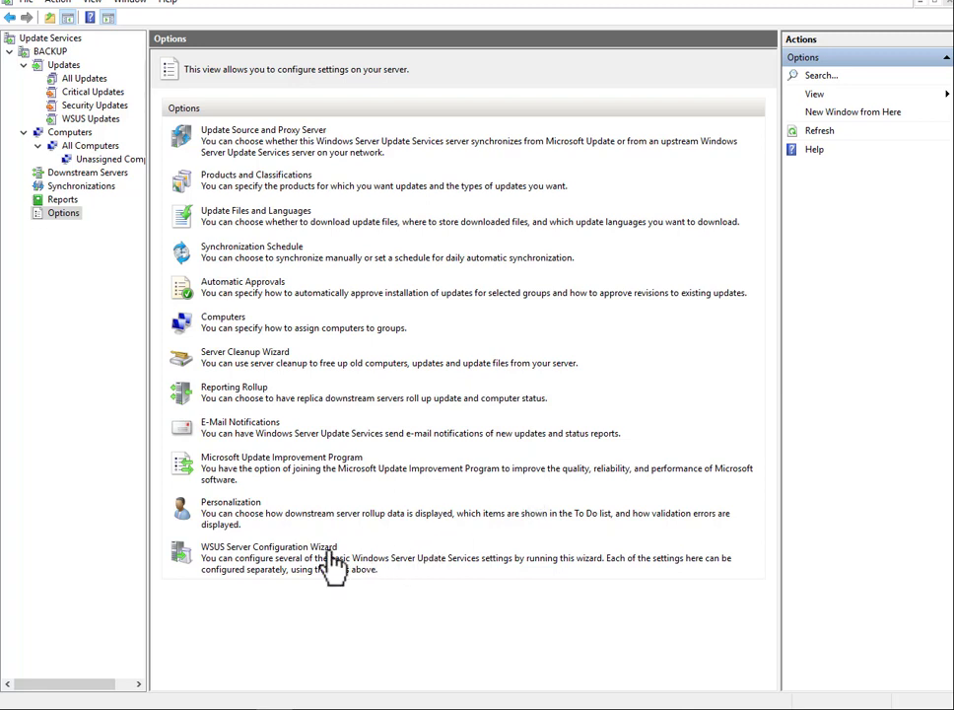
Open the WSUS Server Configuration Wizard from the server options.
left_click(304, 558)
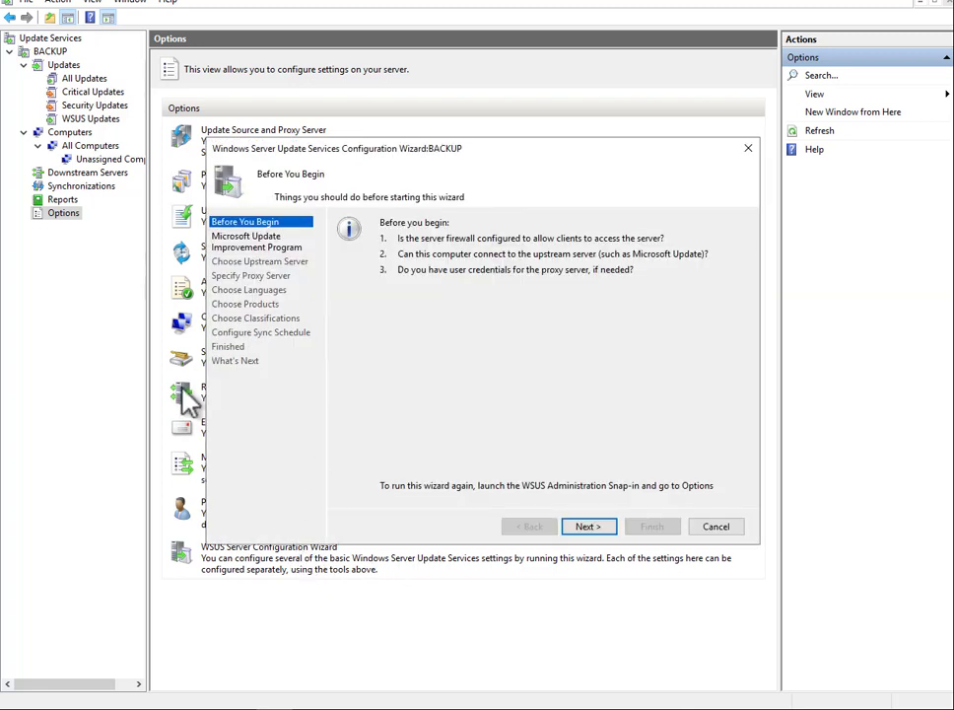